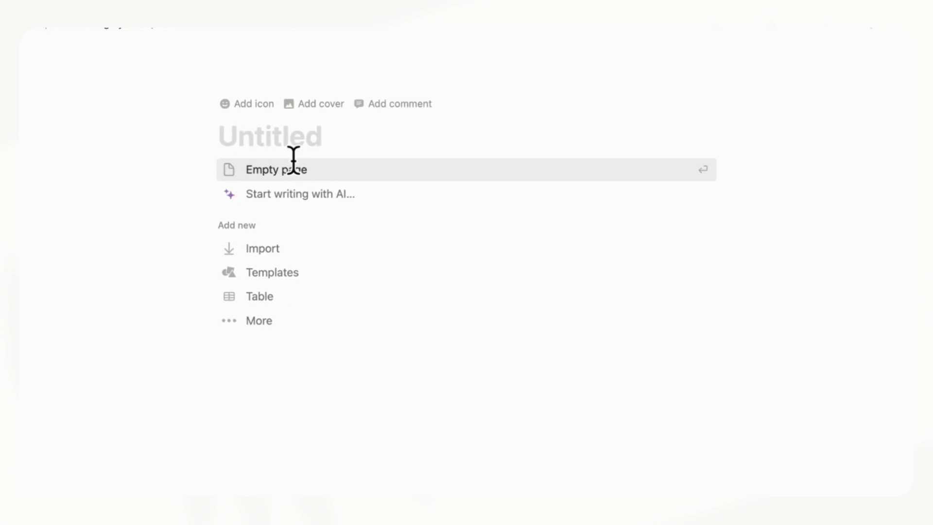
Title the page Contacts and turn it into a new gallery database
text(s)
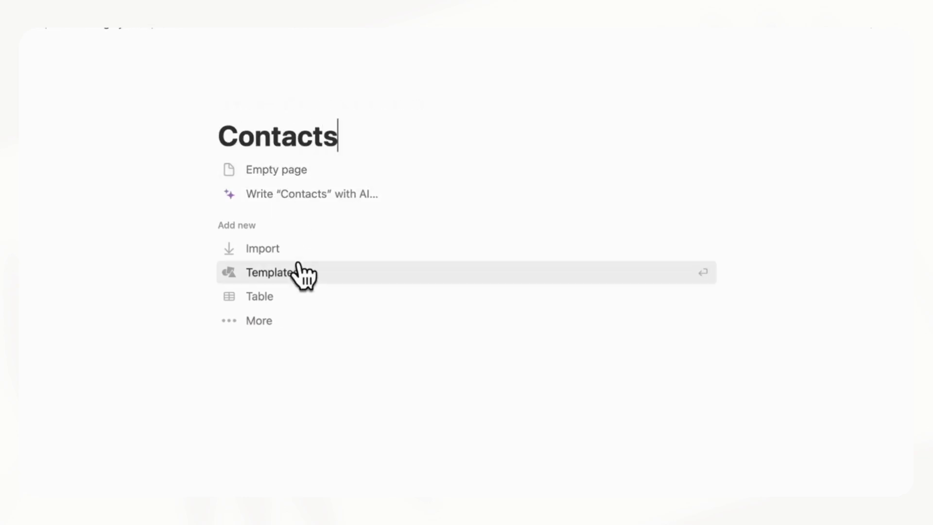
click(283, 321)
click(299, 418)
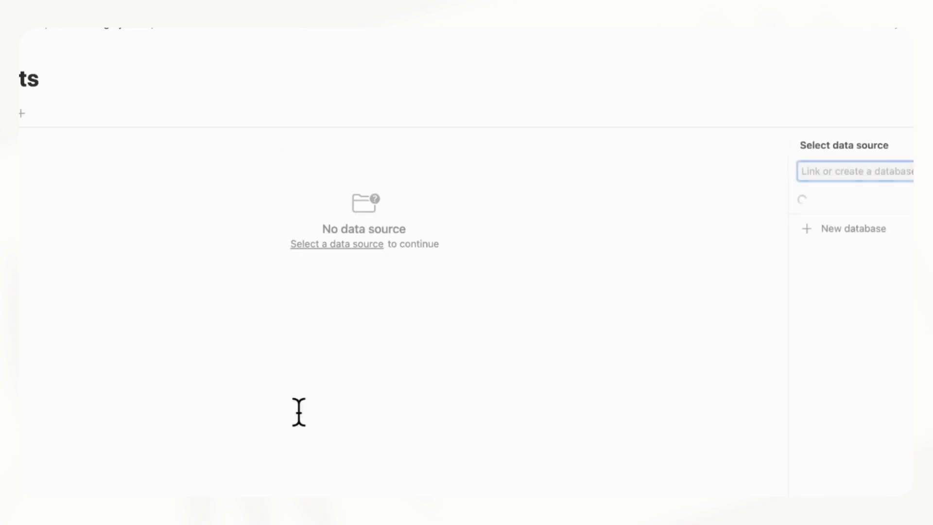
click(769, 335)
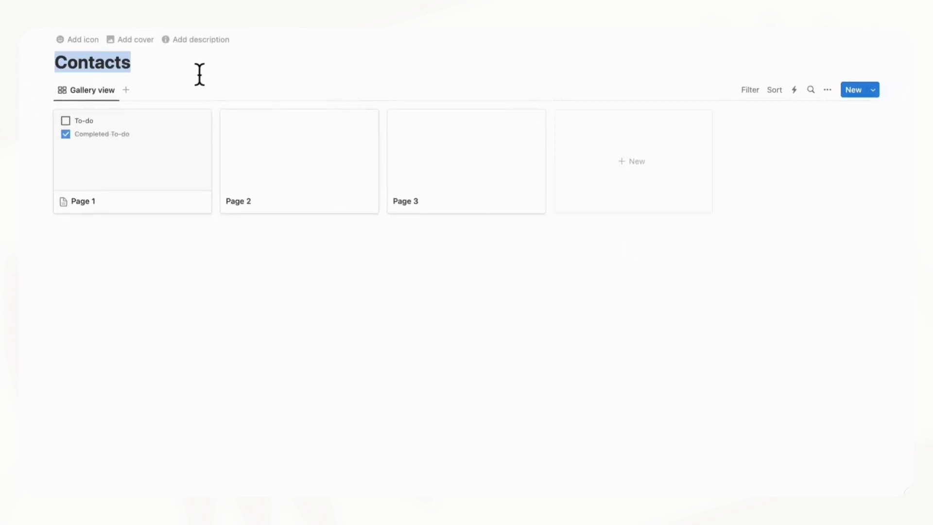
click(199, 74)
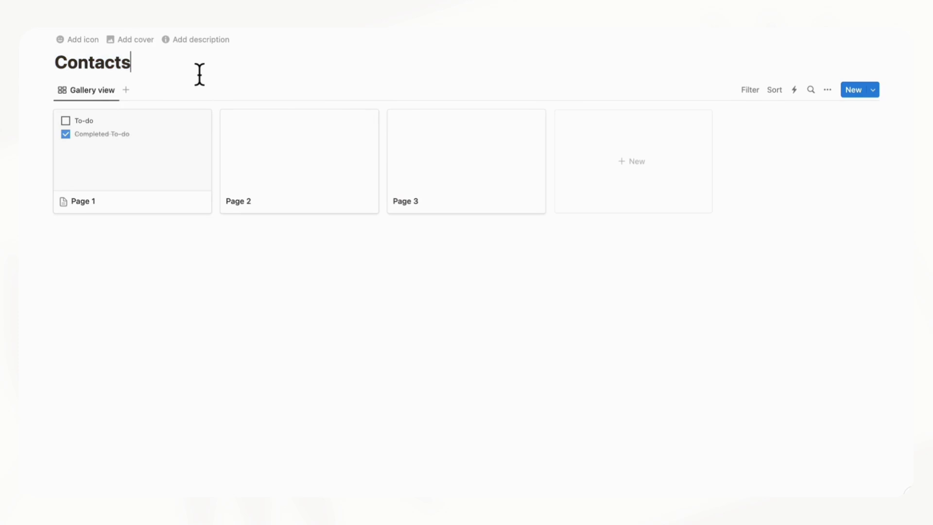
Give the Contacts page the circled-person icon from the Icons set
click(85, 43)
click(66, 61)
click(58, 85)
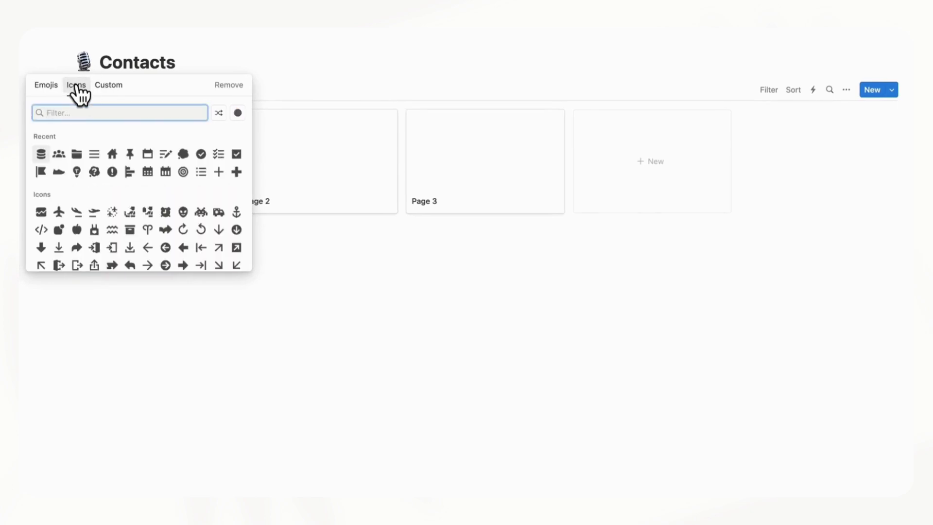
text(person)
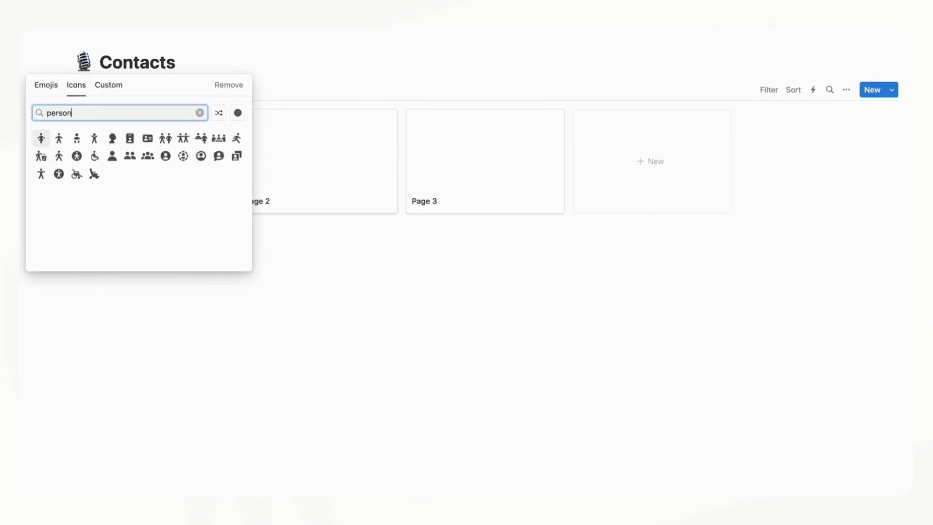
click(201, 155)
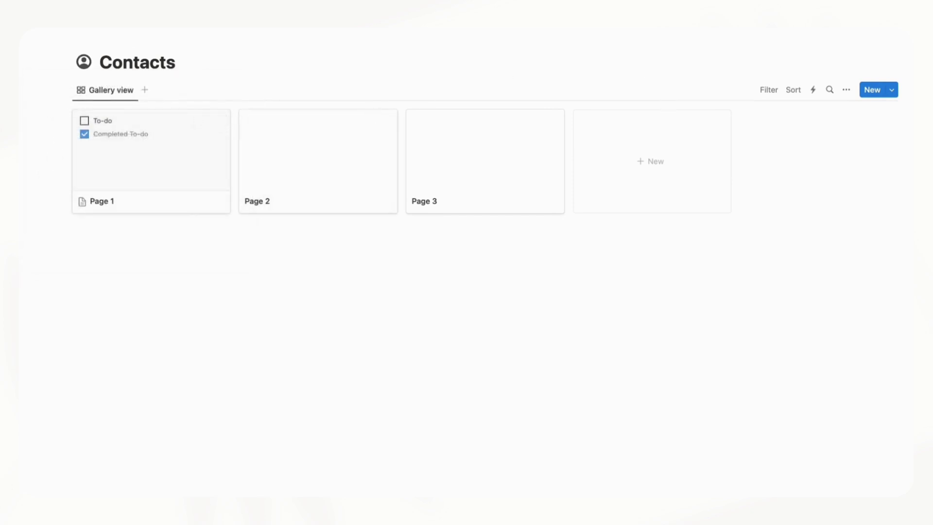
Set the Contacts gallery layout's Card preview to Page cover
click(847, 90)
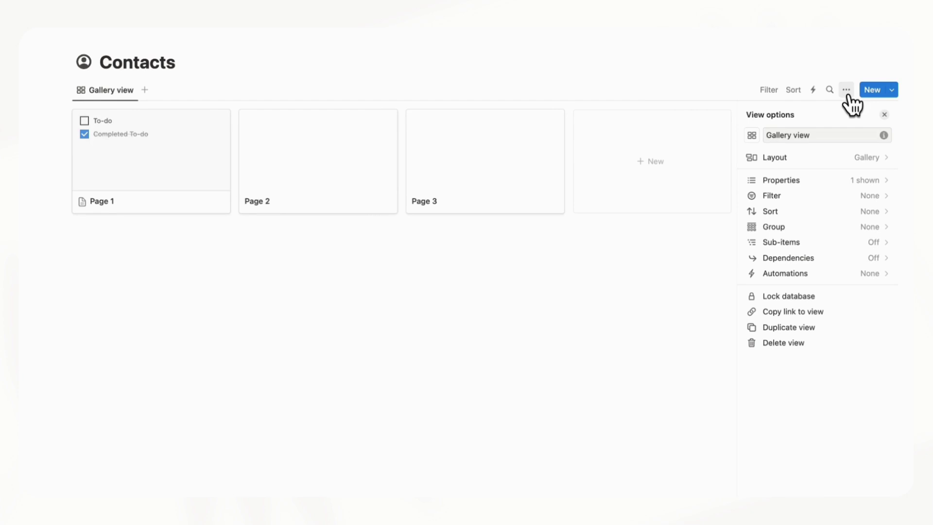
click(844, 157)
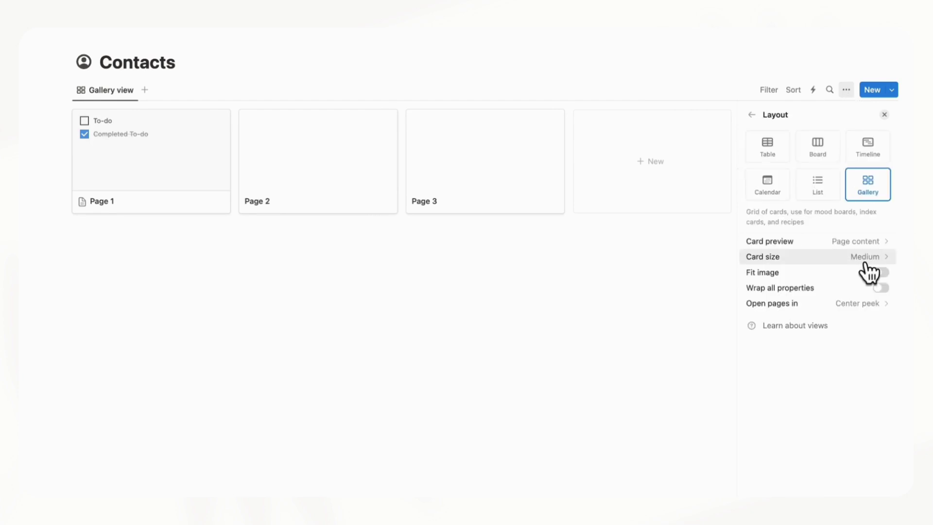
click(873, 246)
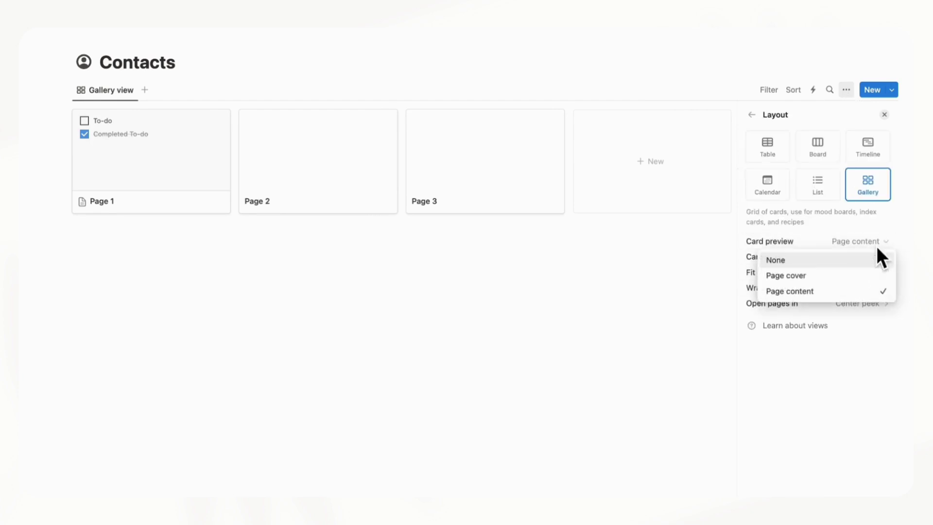
click(881, 277)
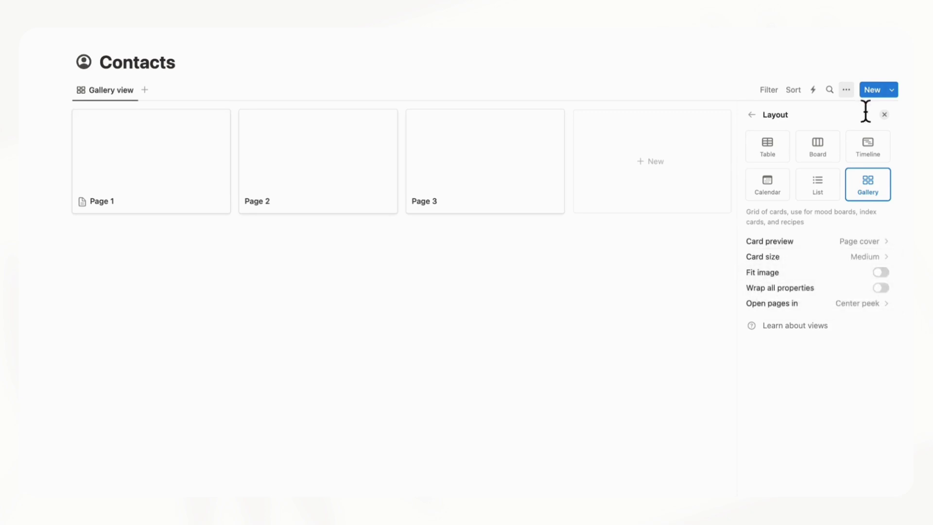
click(884, 114)
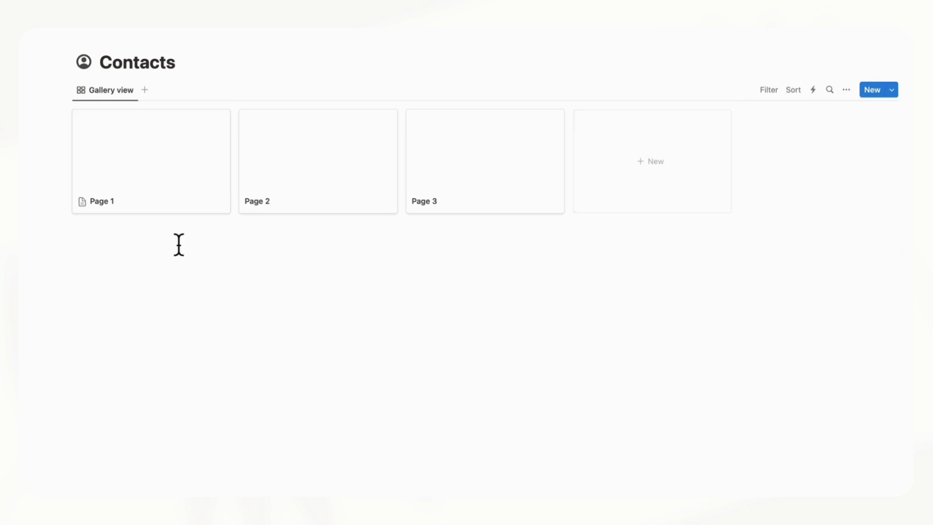
Open Page 1, delete its two to-do items and remove the Created property
click(199, 192)
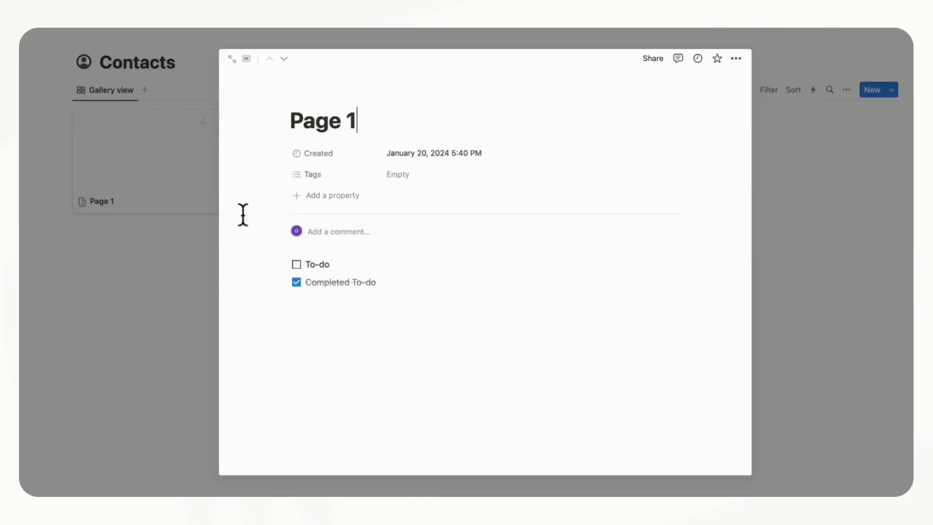
drag(262, 270, 396, 304)
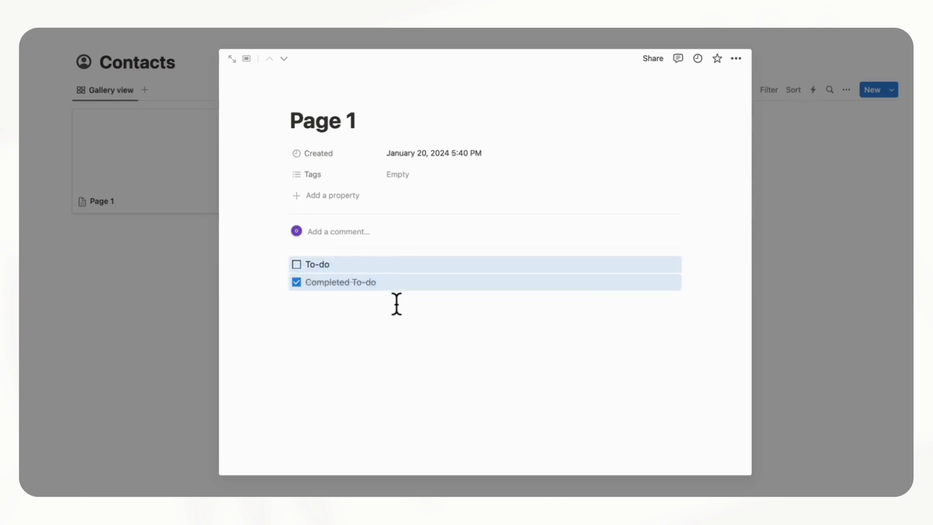
key(BackSpace)
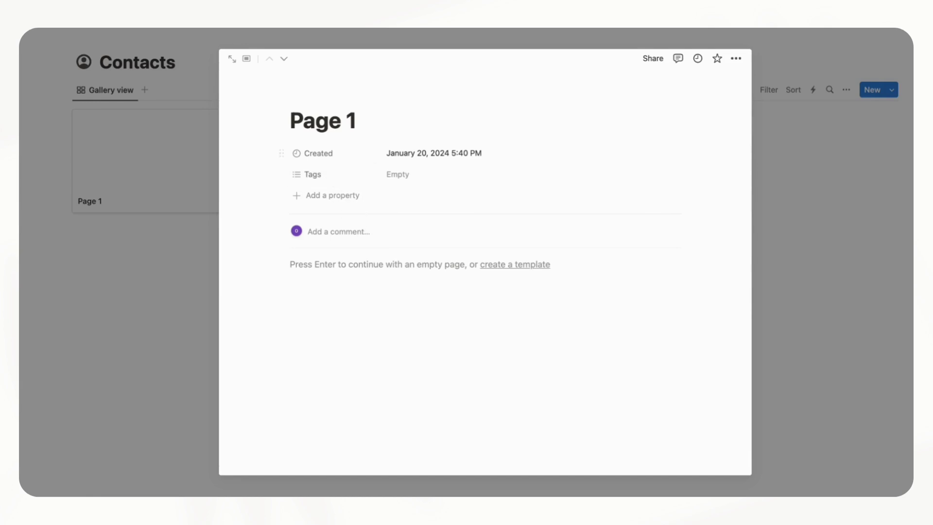
click(281, 150)
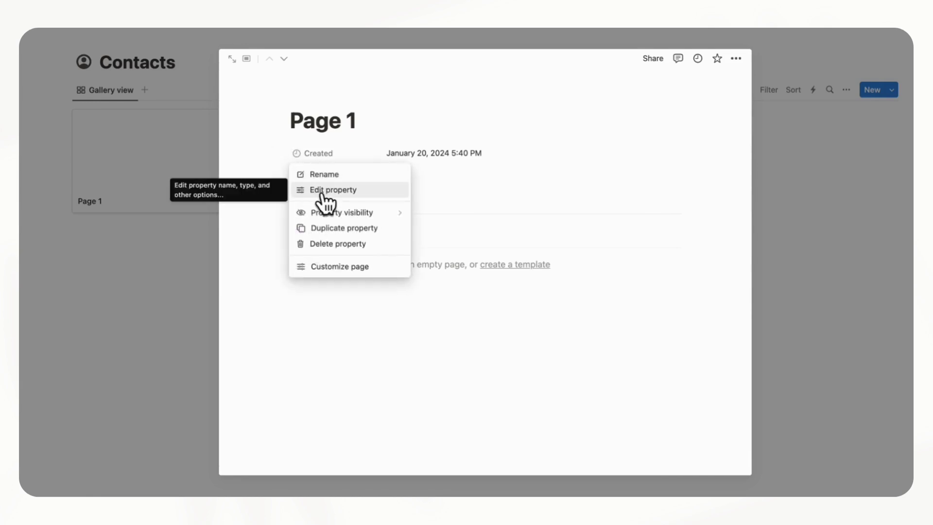
click(349, 244)
click(444, 266)
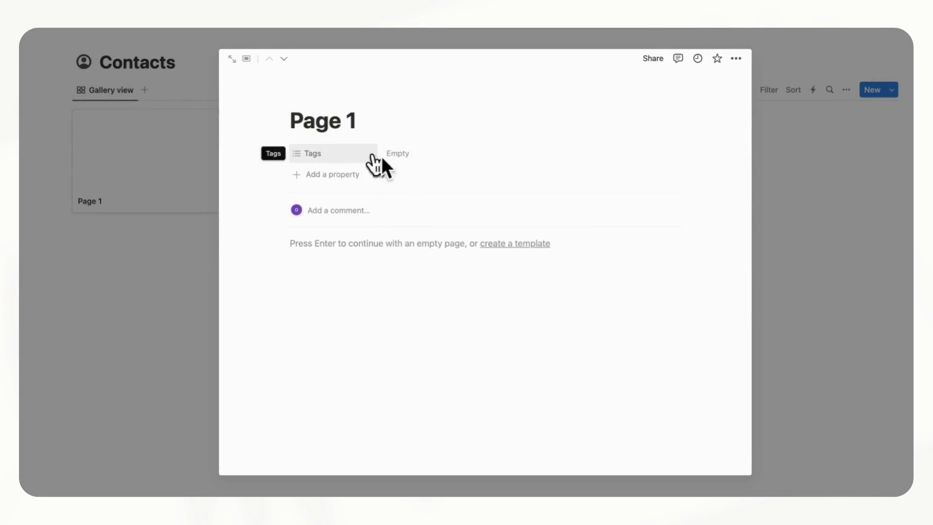
Tag the page Work, also creating a Friends tag option left unassigned
click(413, 161)
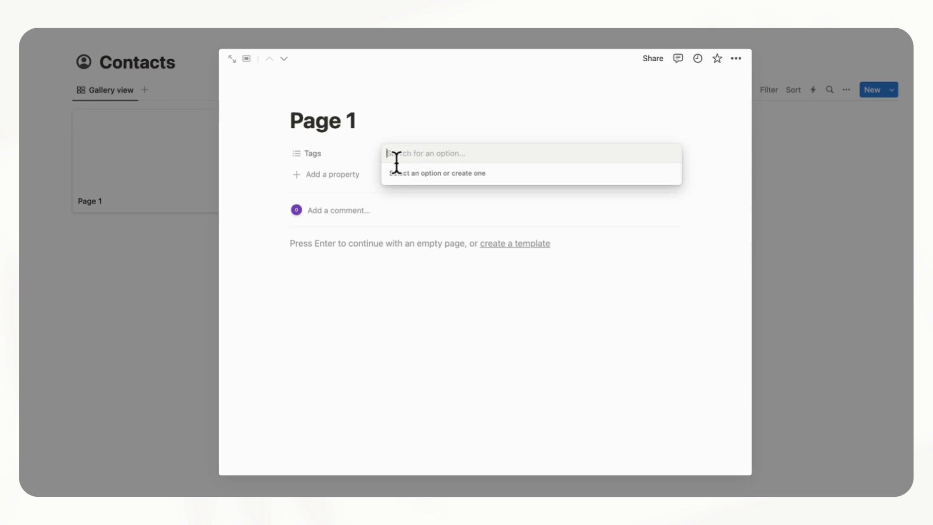
text(Work)
key(Return)
text(Fi)
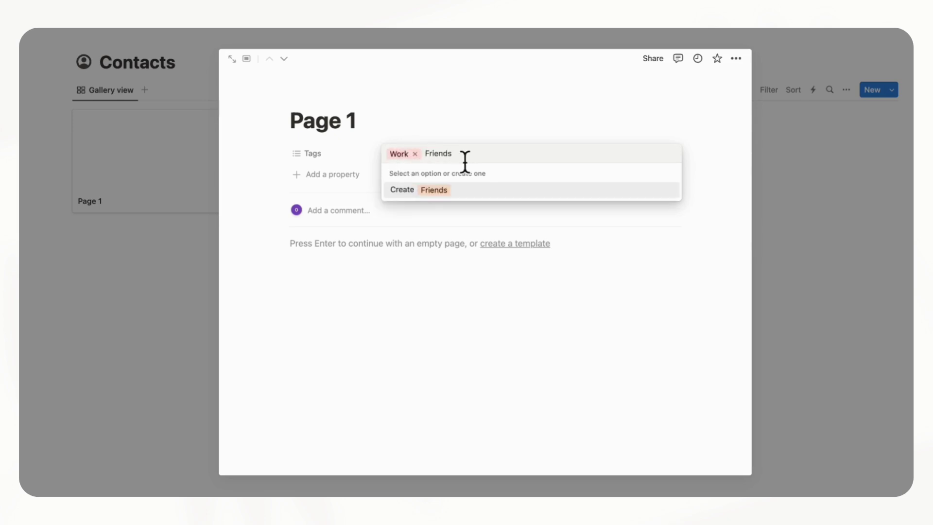
text(ends)
click(443, 191)
click(461, 154)
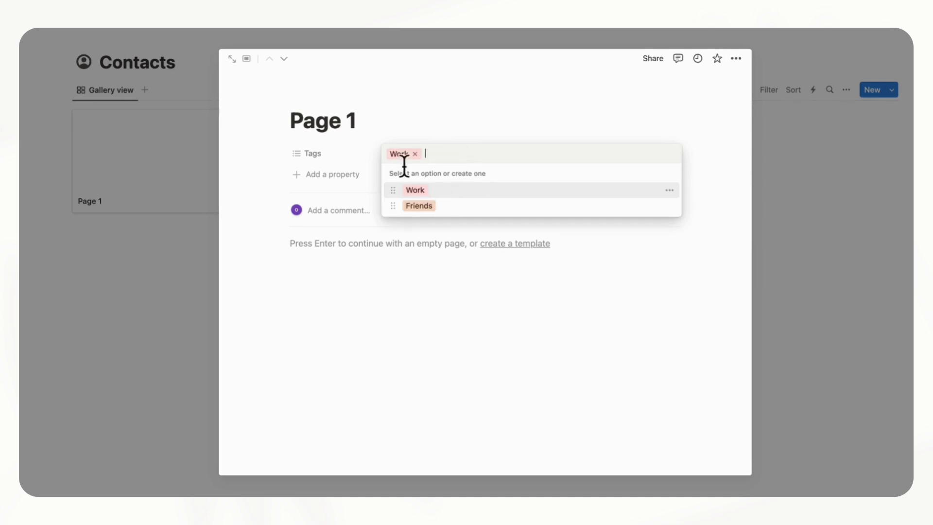
click(349, 129)
Rename the page to the contact's full name and give it a portrait photo cover
triple_click(349, 129)
text(John Smith)
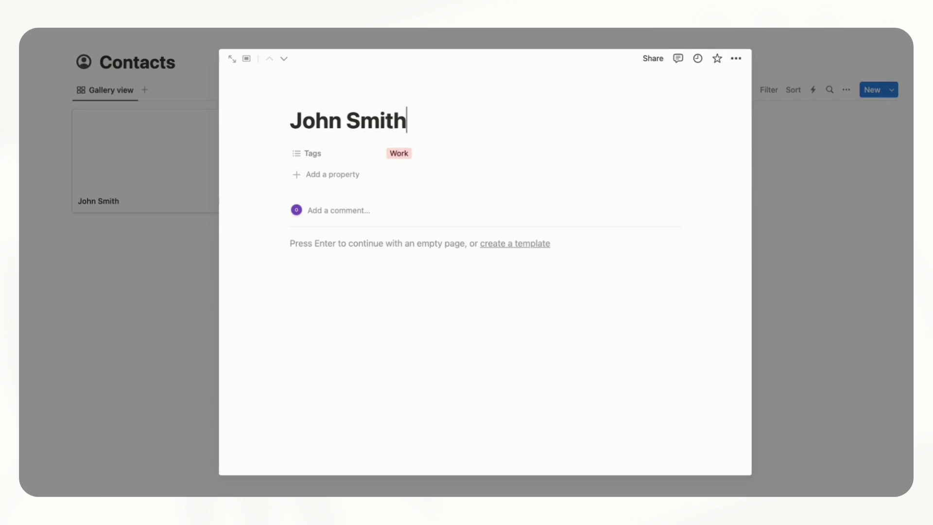
click(378, 95)
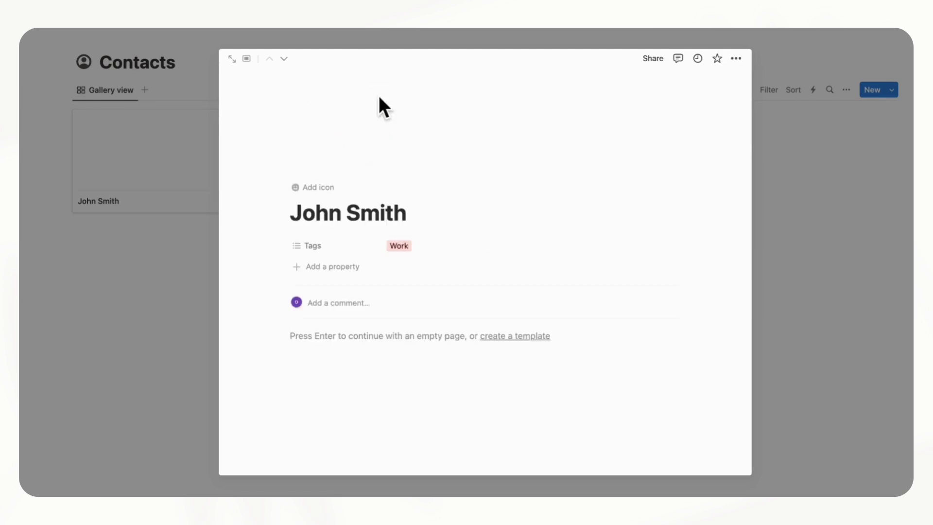
click(594, 84)
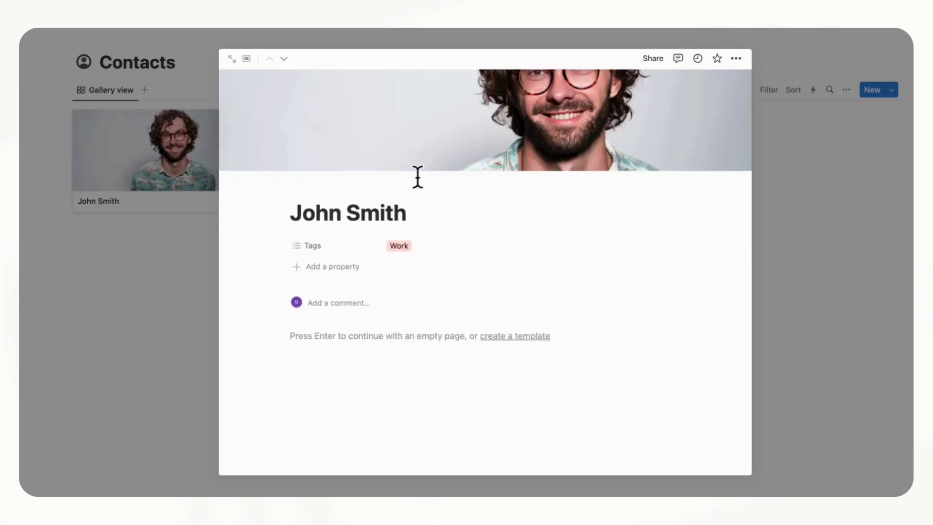
click(788, 287)
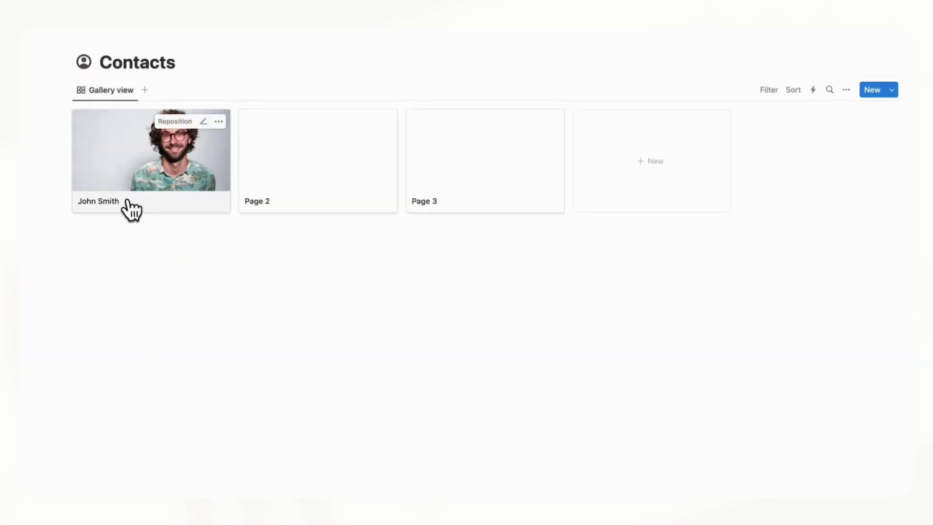
Make the Tags property visible on gallery cards, then open the first contact's page
click(848, 92)
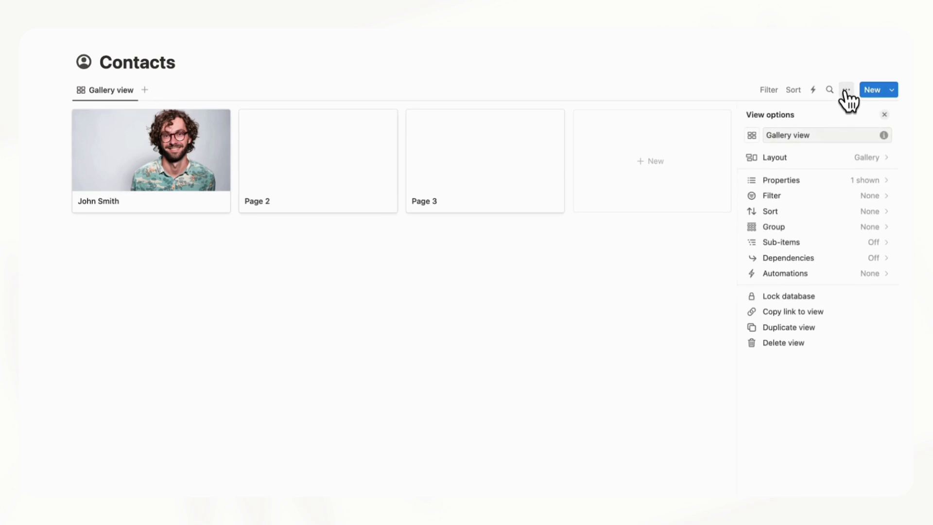
click(850, 181)
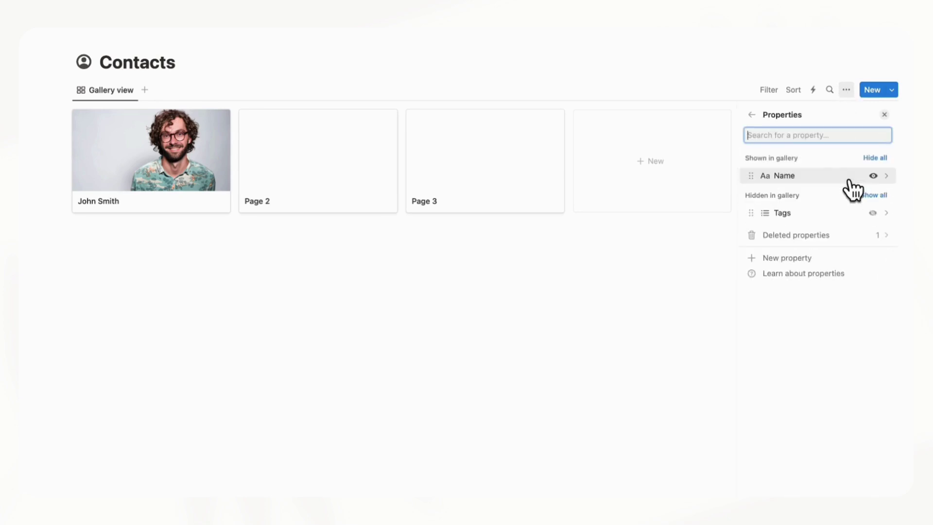
click(874, 213)
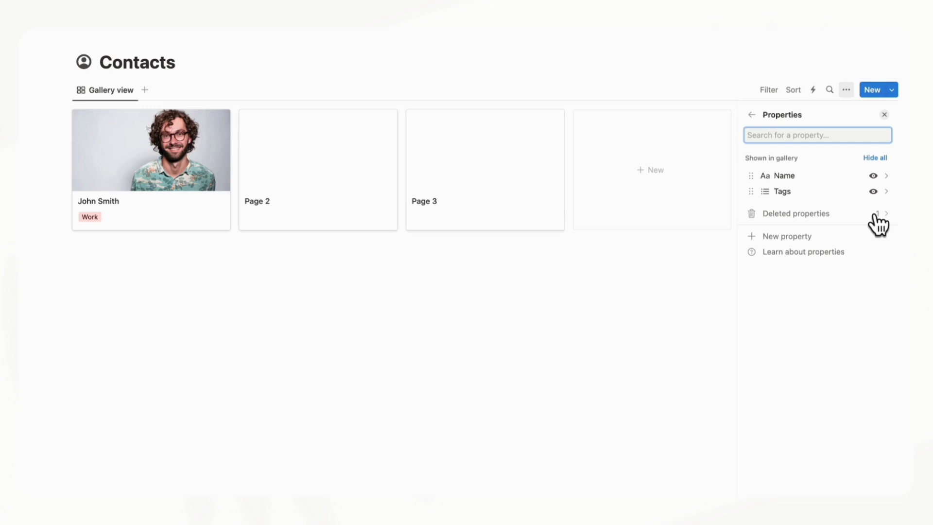
click(885, 114)
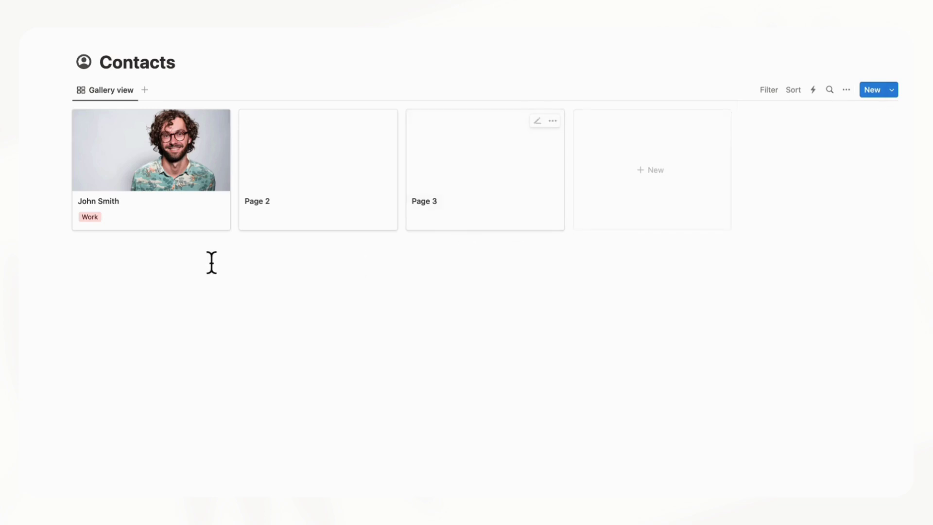
click(177, 229)
Add Phone, Email and URL properties to the contact
click(336, 266)
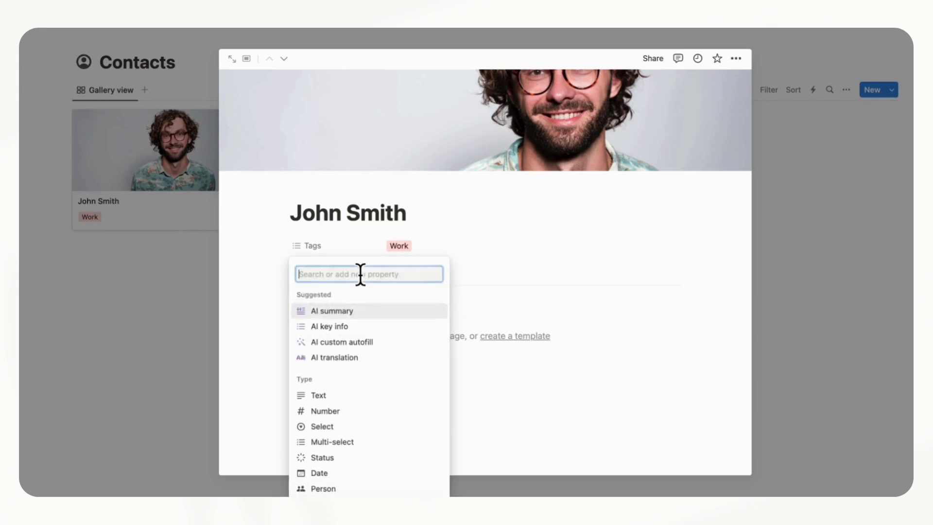
text(phone)
click(357, 335)
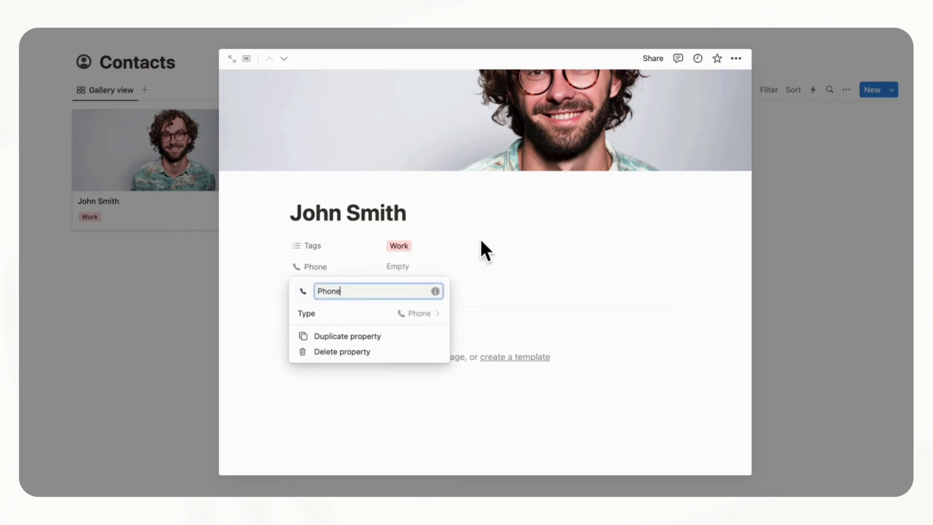
click(492, 234)
click(328, 288)
text(email)
click(346, 268)
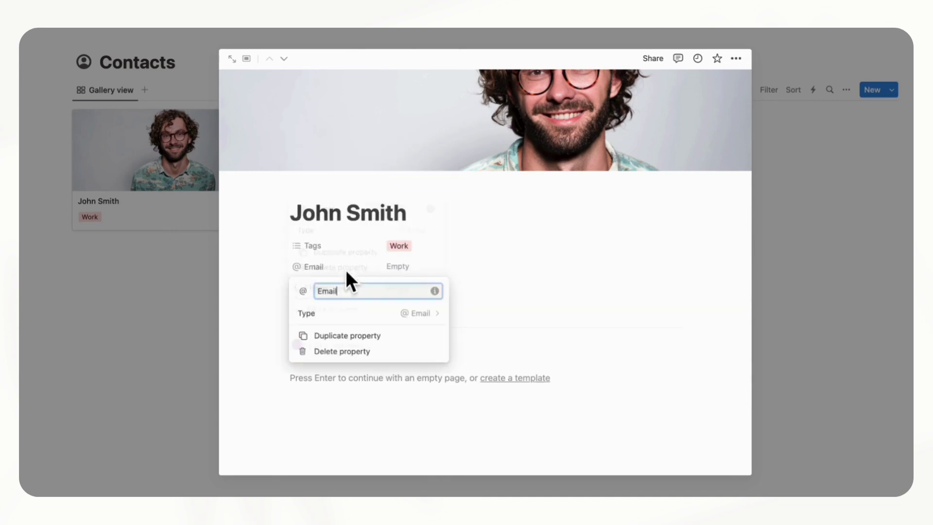
click(450, 269)
click(328, 307)
text(url)
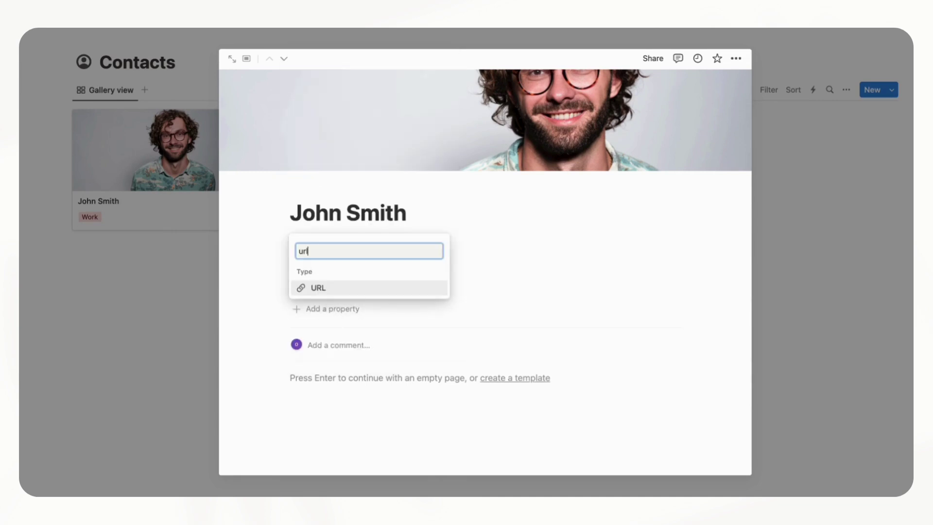
click(340, 290)
click(462, 295)
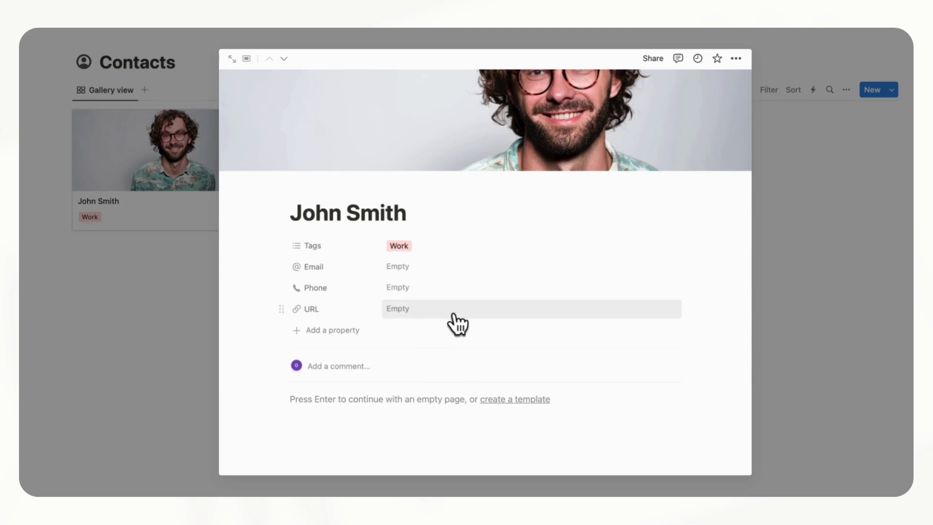
Fill in the contact's email address and phone number, leaving URL empty
click(453, 263)
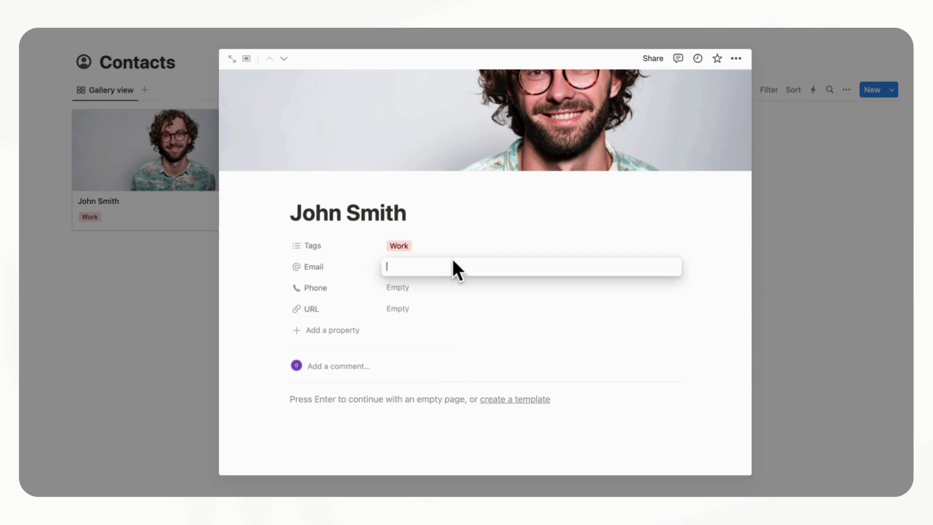
text(xxxxxxx@gmail.com)
click(450, 287)
text(xxxx)
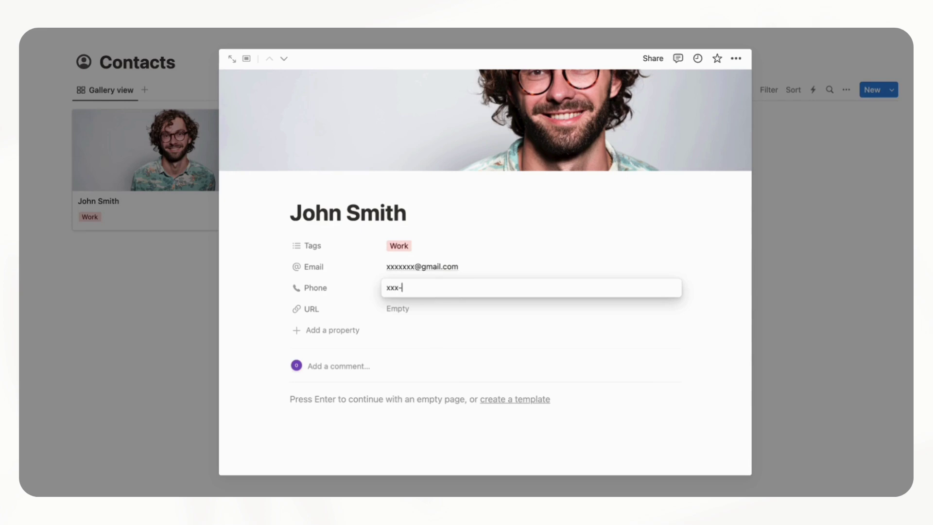
click(432, 312)
click(413, 312)
click(473, 284)
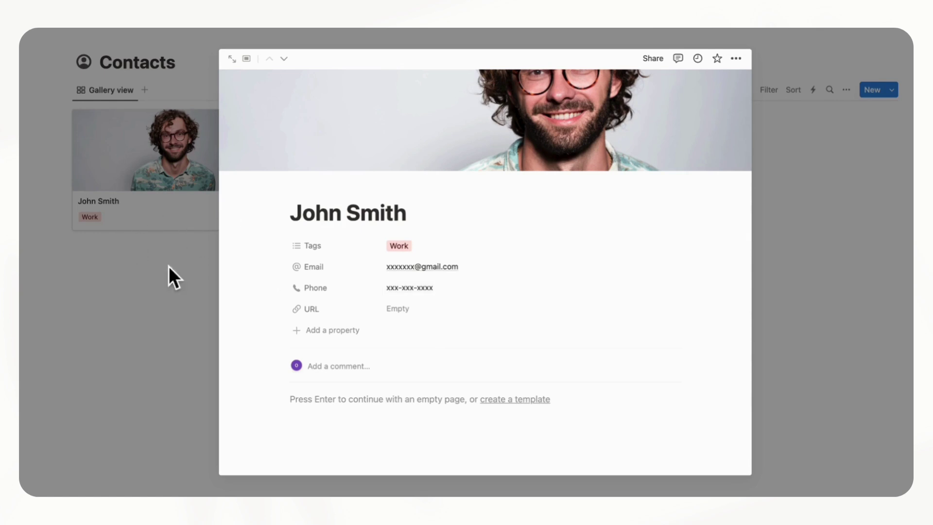
click(173, 285)
Show the Email and Phone properties on the gallery cards, keeping URL hidden
click(846, 91)
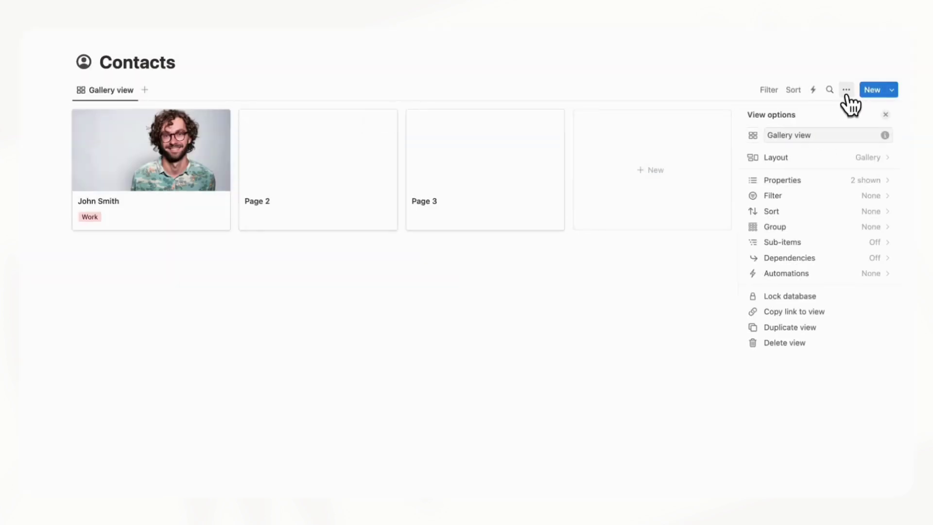
click(839, 181)
click(874, 228)
click(877, 243)
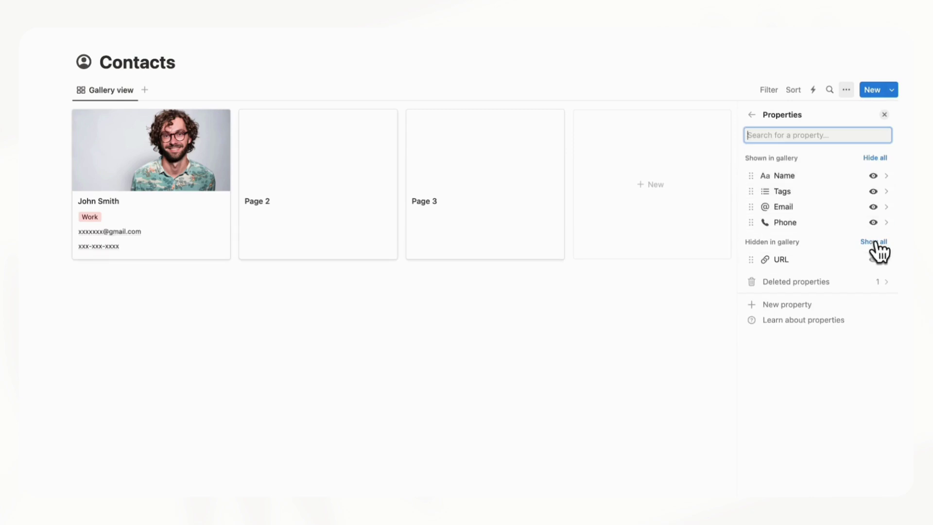
click(884, 115)
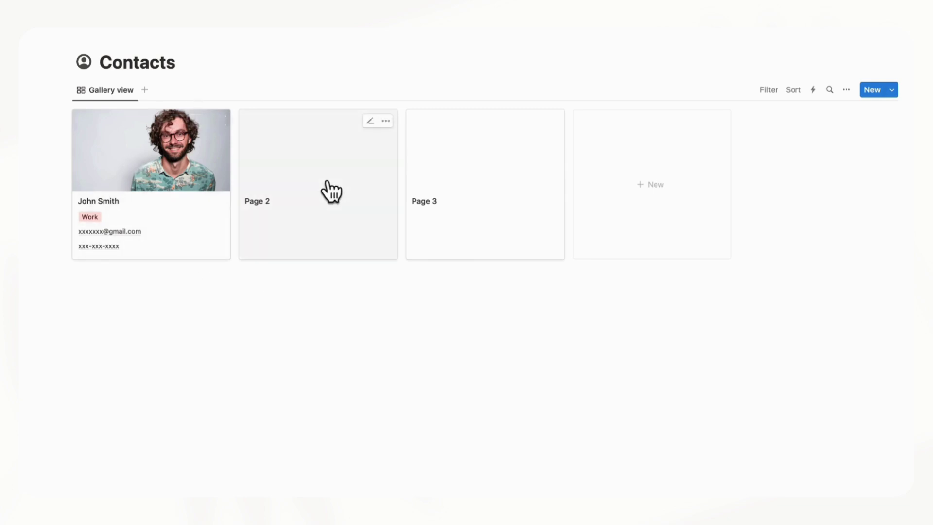
Open Page 2 and replace its title with the second contact's full name
click(327, 225)
click(323, 131)
key(ctrl+a)
key(BackSpace)
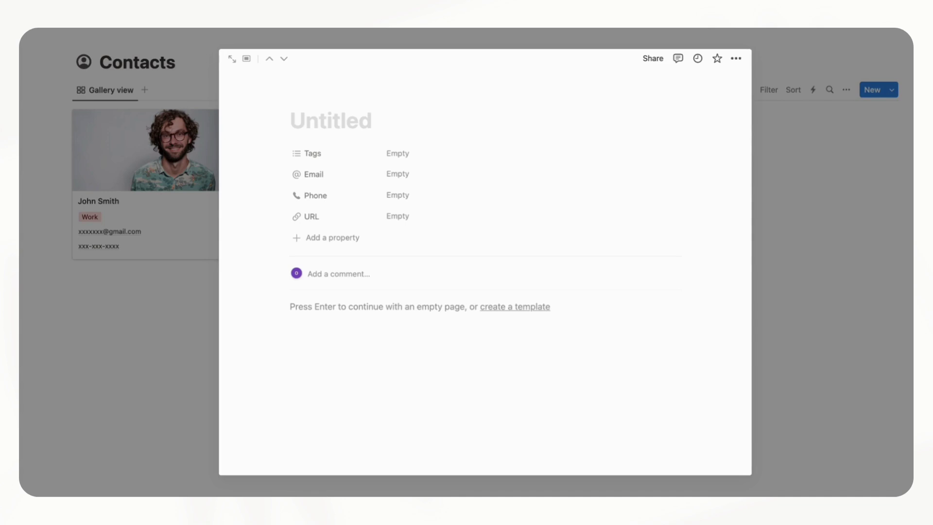
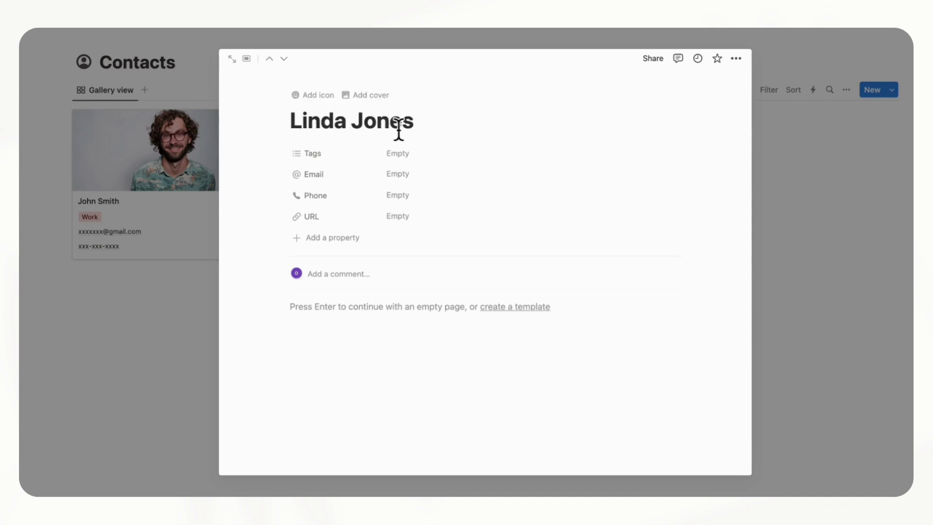
Set the page cover to an Unsplash photo of a woman at a laptop
click(362, 97)
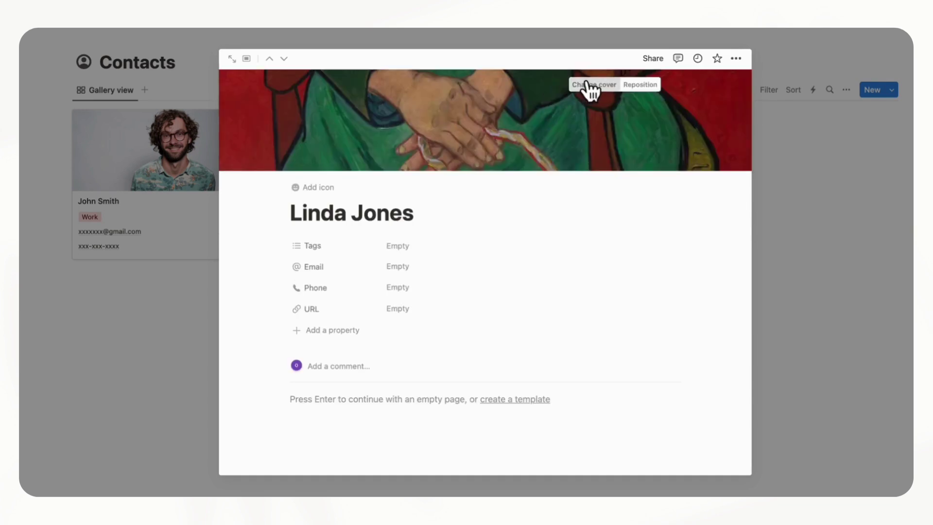
click(592, 86)
click(571, 105)
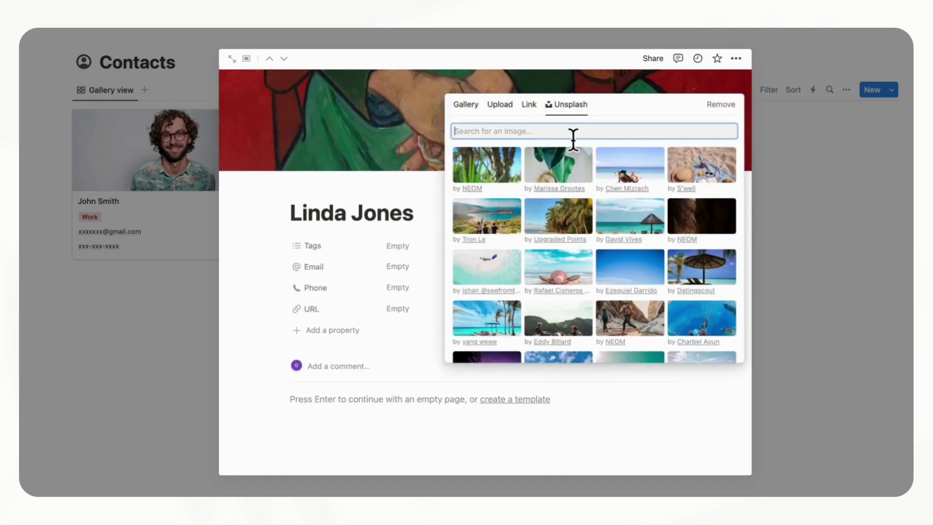
text(woman)
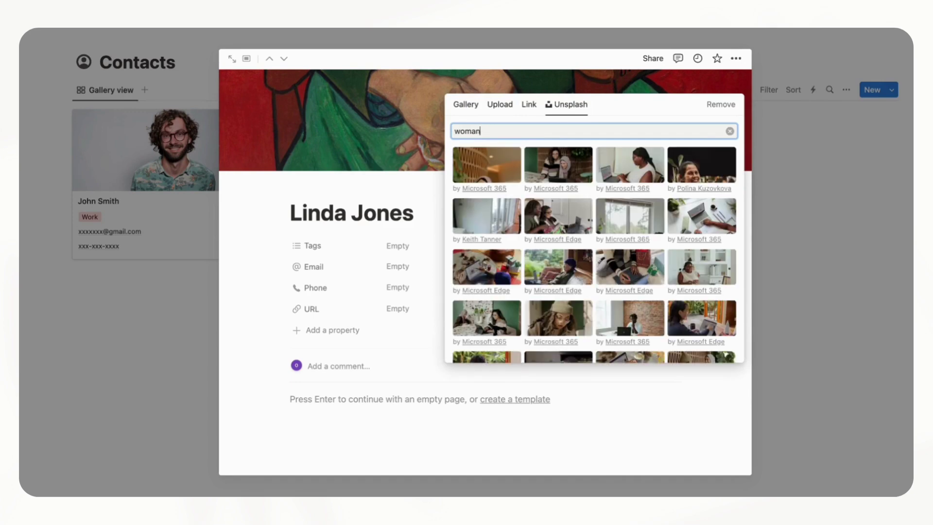
click(632, 173)
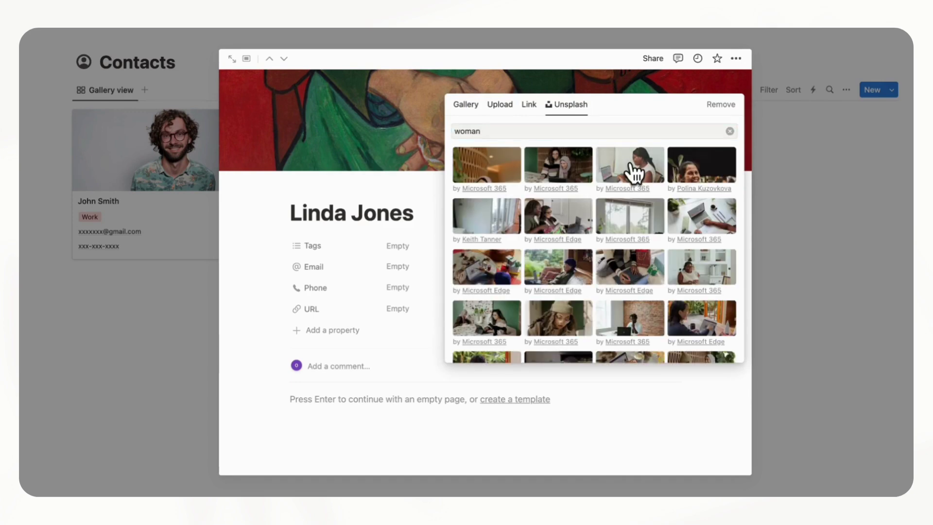
click(391, 194)
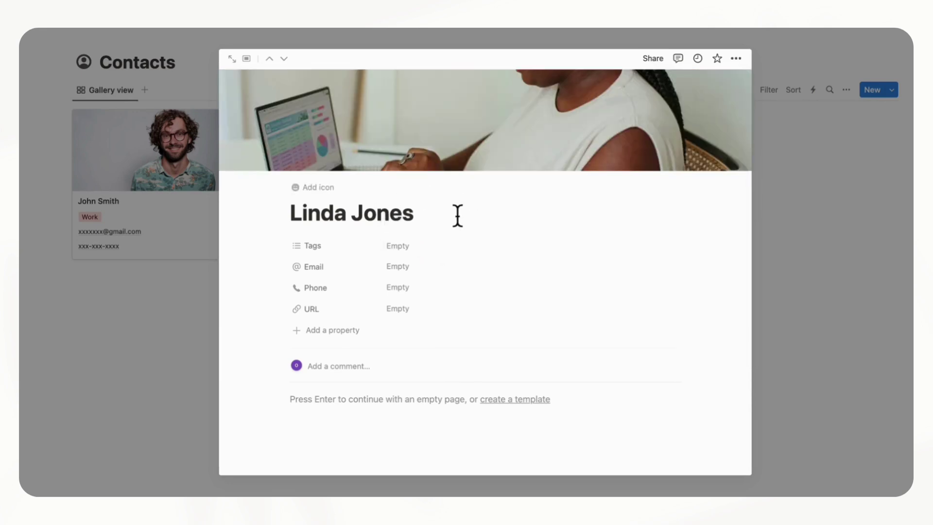
Tag the contact Friends and enter their email and phone number
click(469, 247)
click(470, 298)
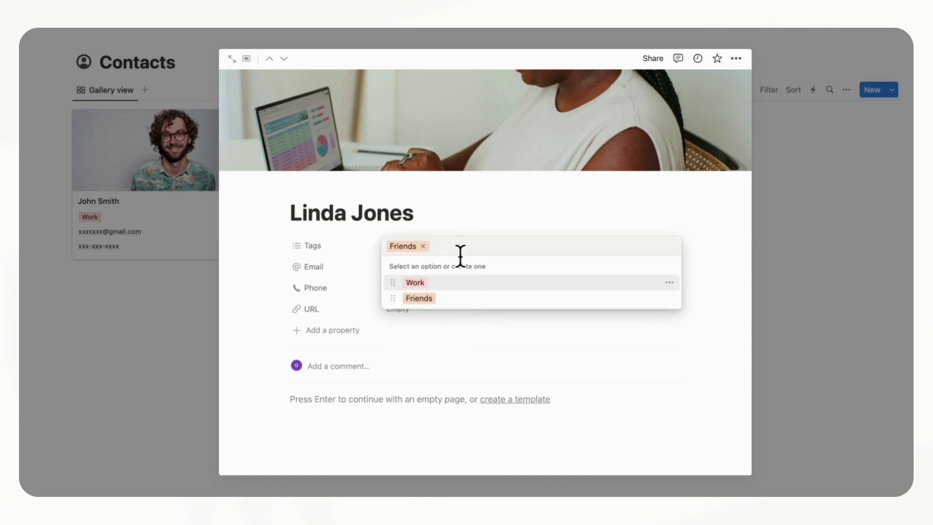
click(464, 219)
click(437, 268)
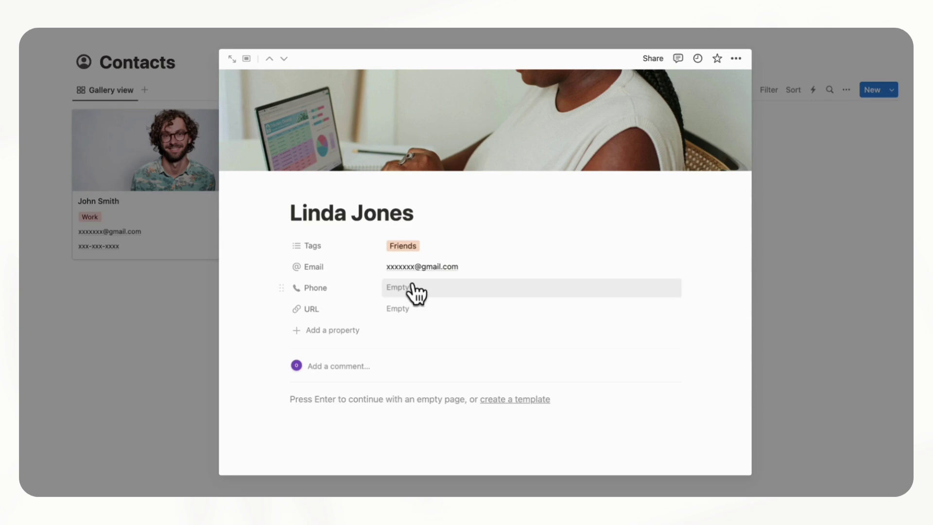
click(417, 290)
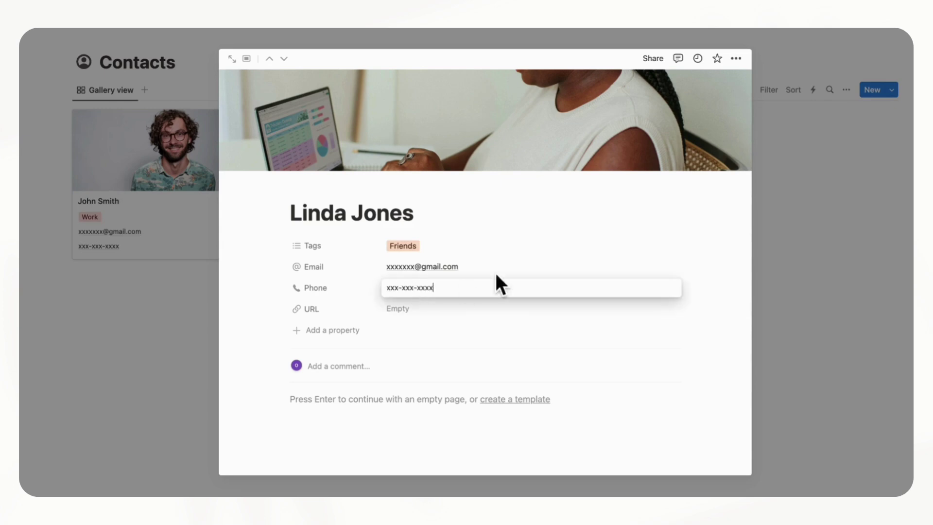
key(Return)
click(819, 256)
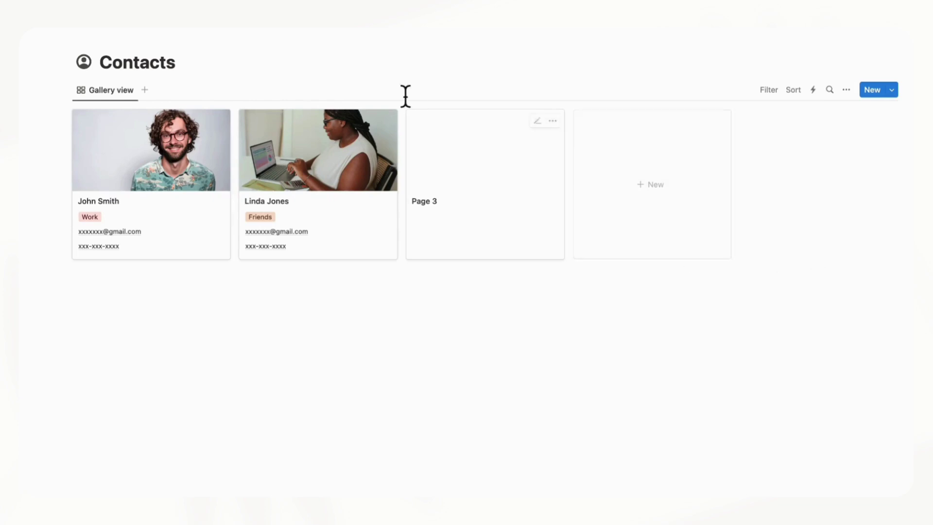
On Meeting System, move the Contacts link into the DATABASES callout and add a line below it
click(209, 36)
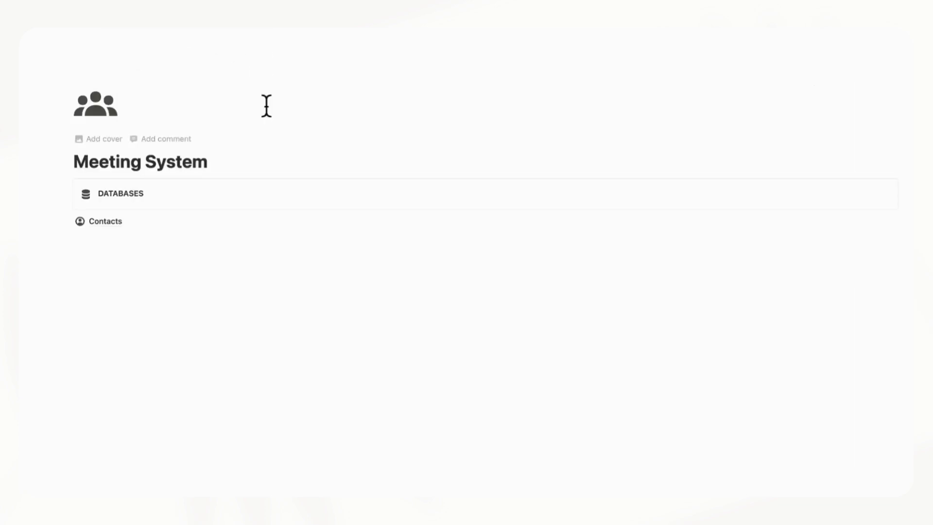
drag(67, 222, 137, 210)
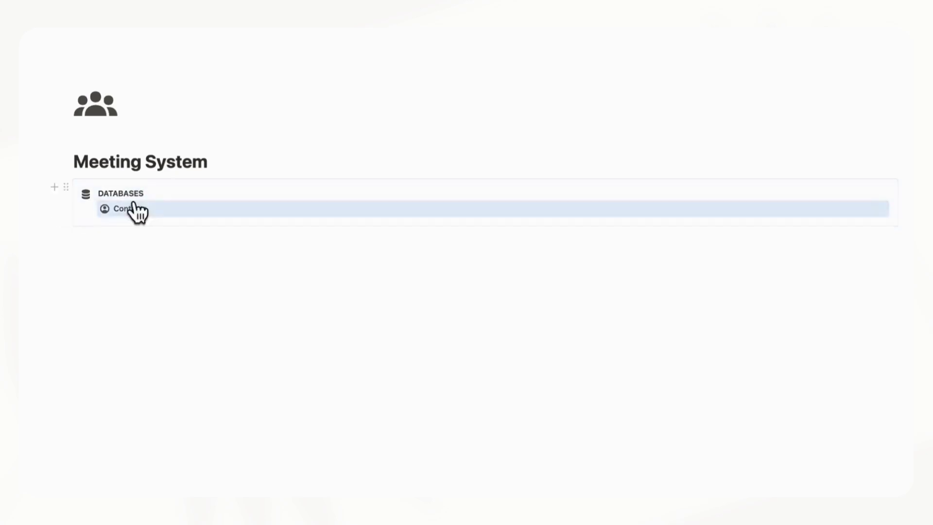
click(128, 243)
key(shift+Tab)
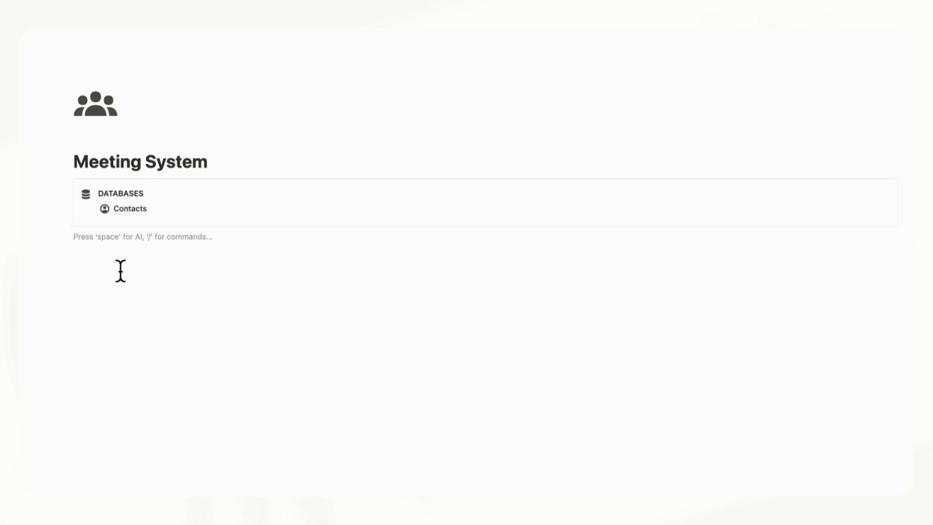
Create a sub-page titled 'Meetings (Calendar)' below the callout
text(/page)
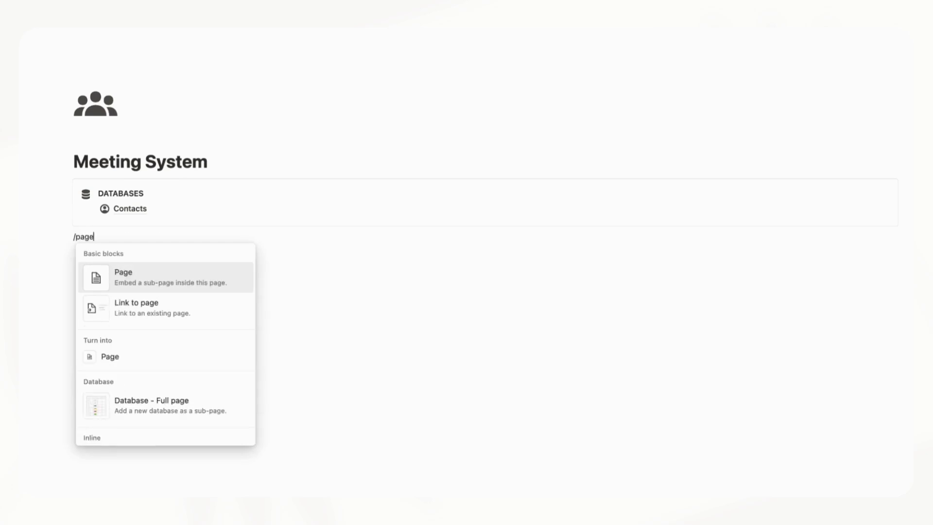
key(Return)
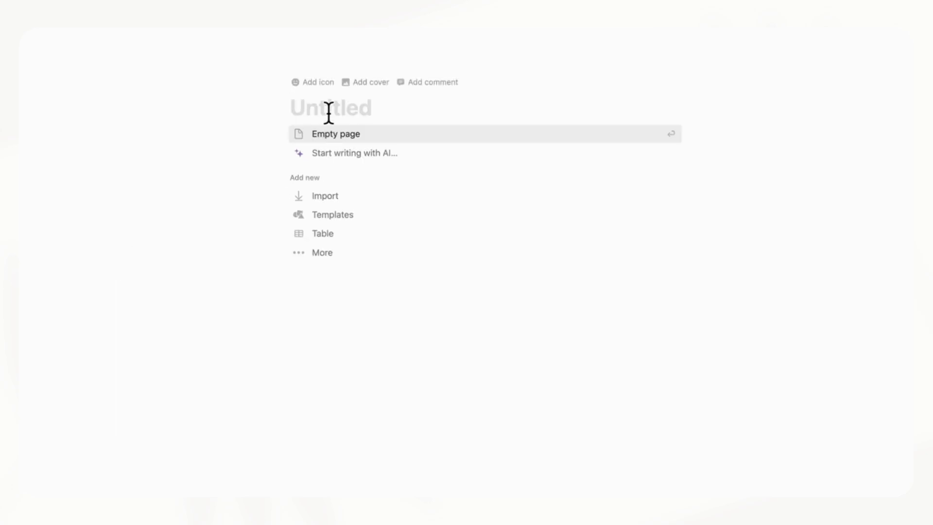
text(Mee)
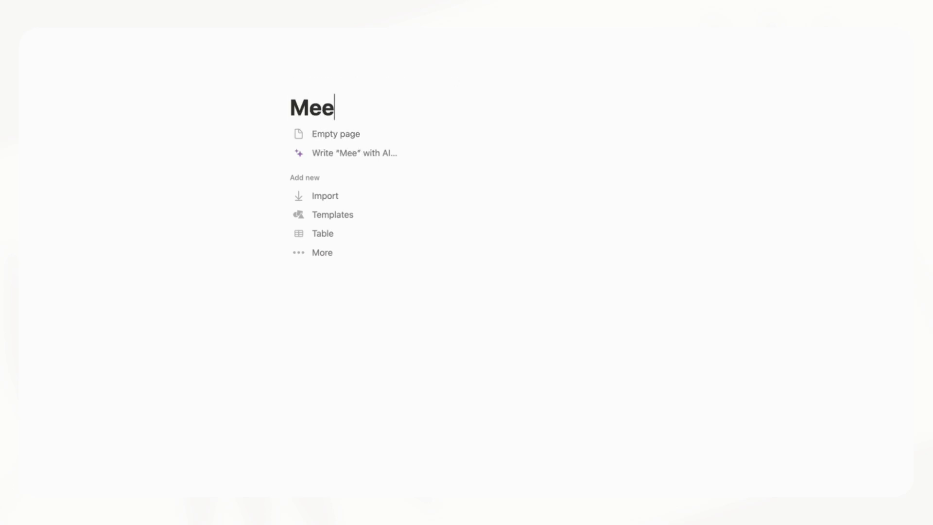
text(tings ()
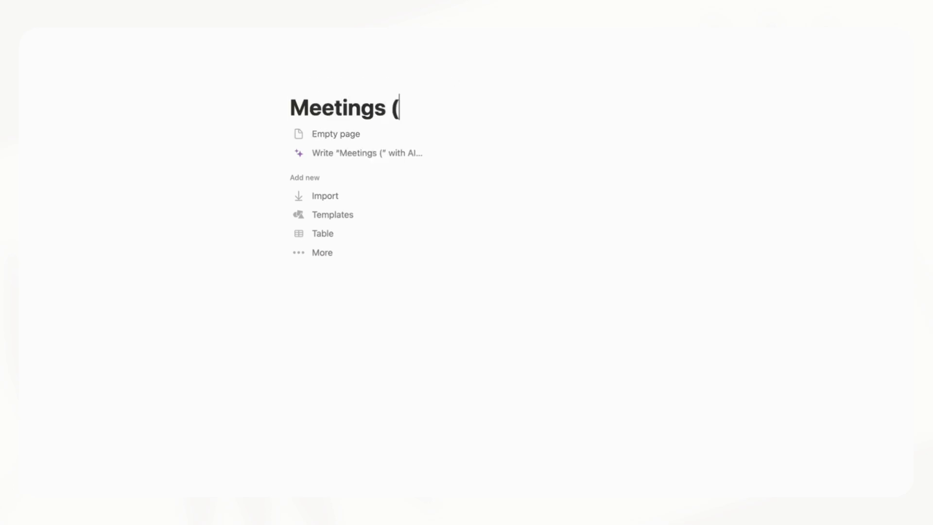
text(Calen)
key(BackSpace)
text(endar))
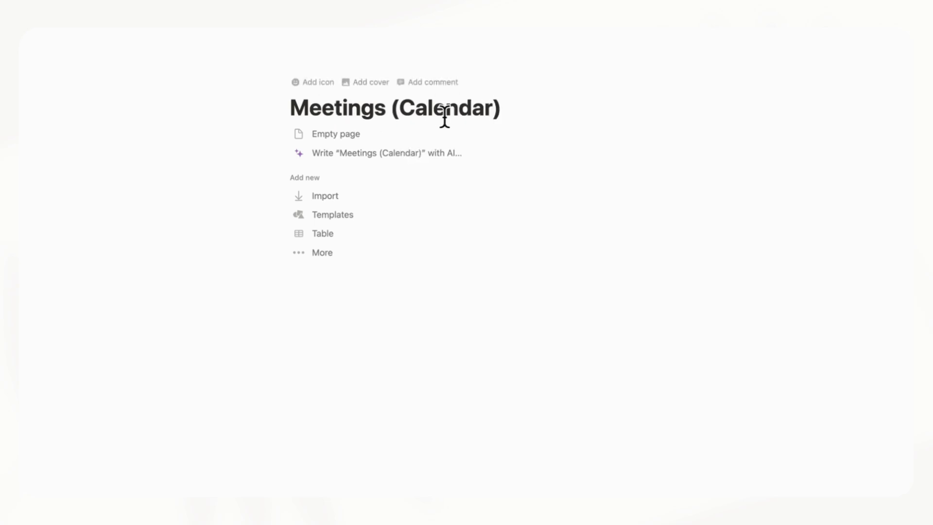
click(358, 252)
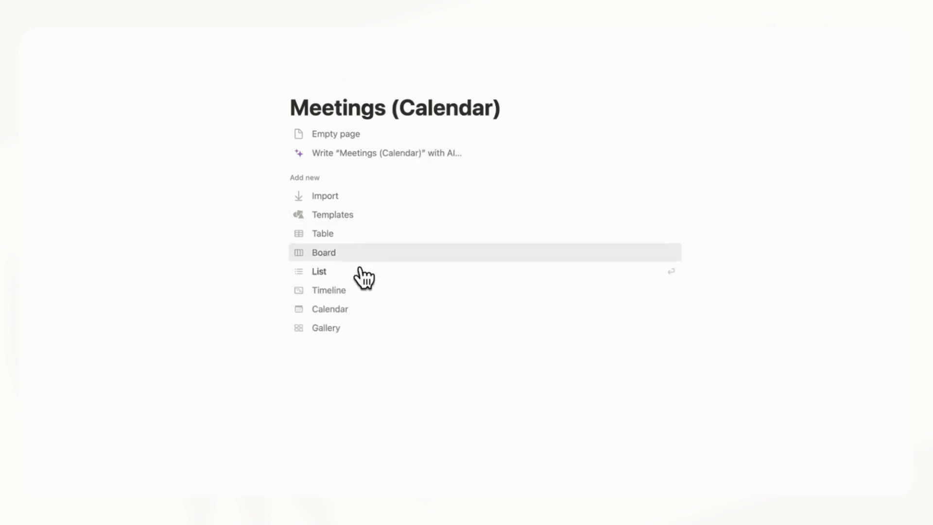
Turn Meetings (Calendar) into a new calendar database and give it the monochrome calendar icon
click(363, 310)
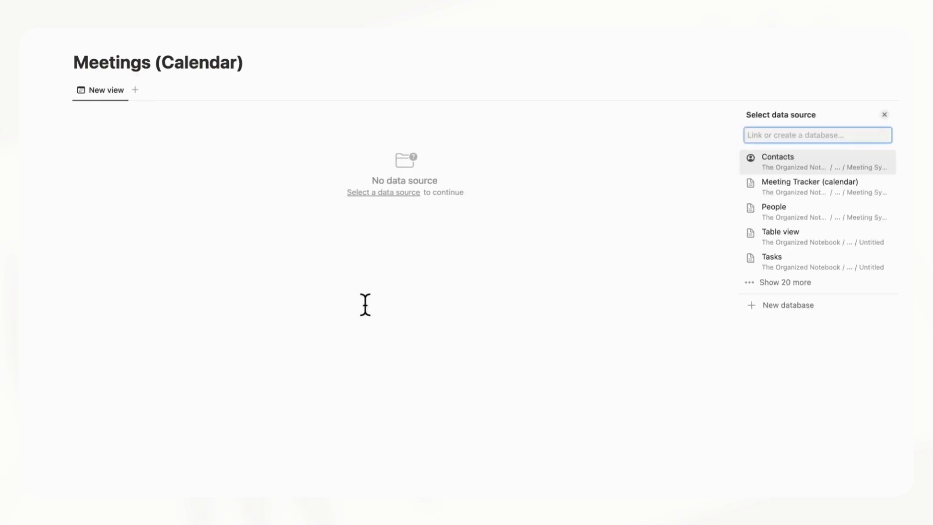
click(773, 306)
click(94, 40)
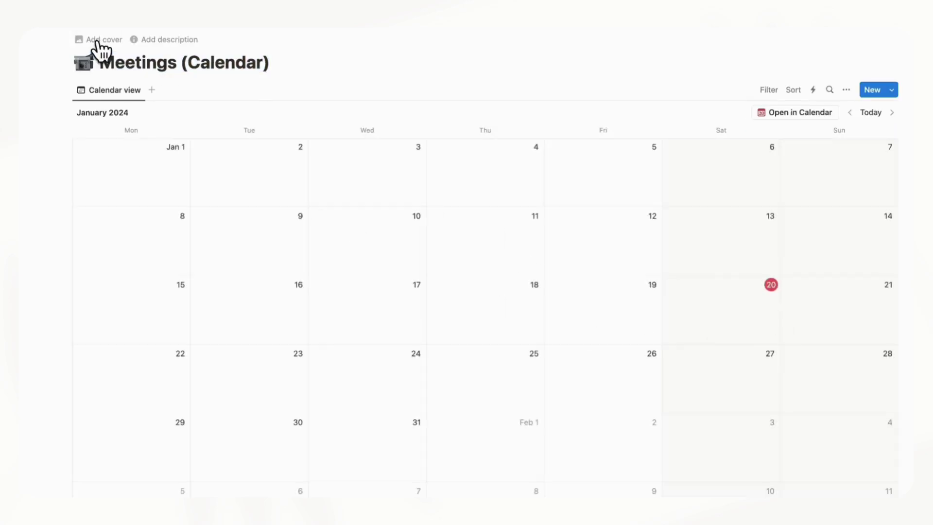
click(86, 68)
click(77, 86)
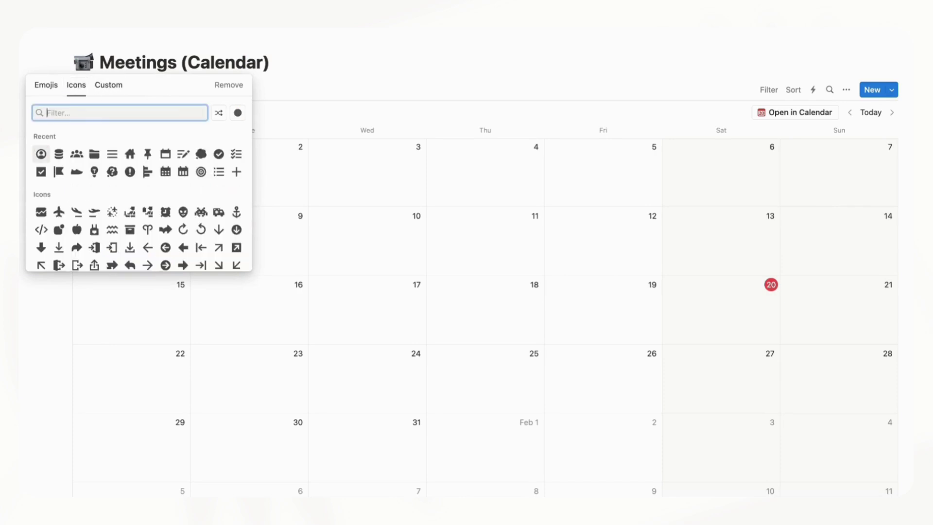
text(calend)
click(41, 138)
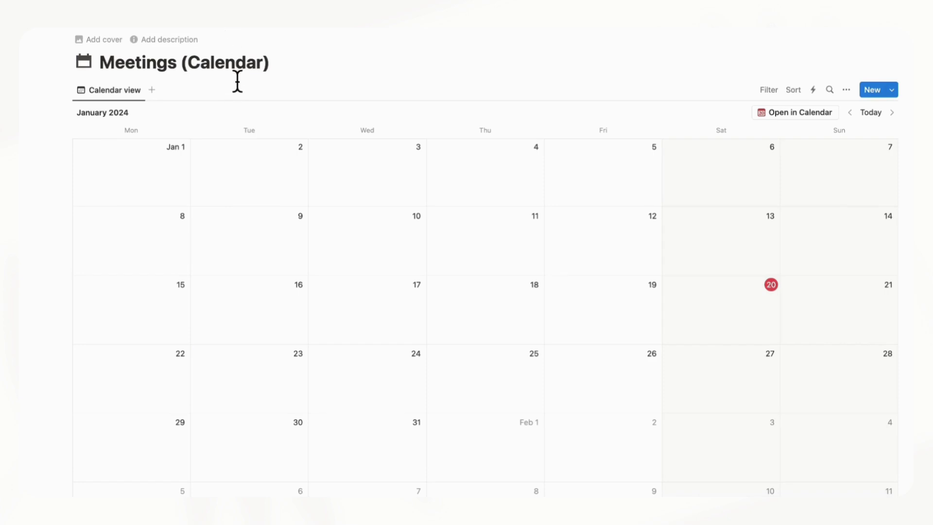
Move Meetings (Calendar) into the DATABASES callout beneath Contacts
click(224, 32)
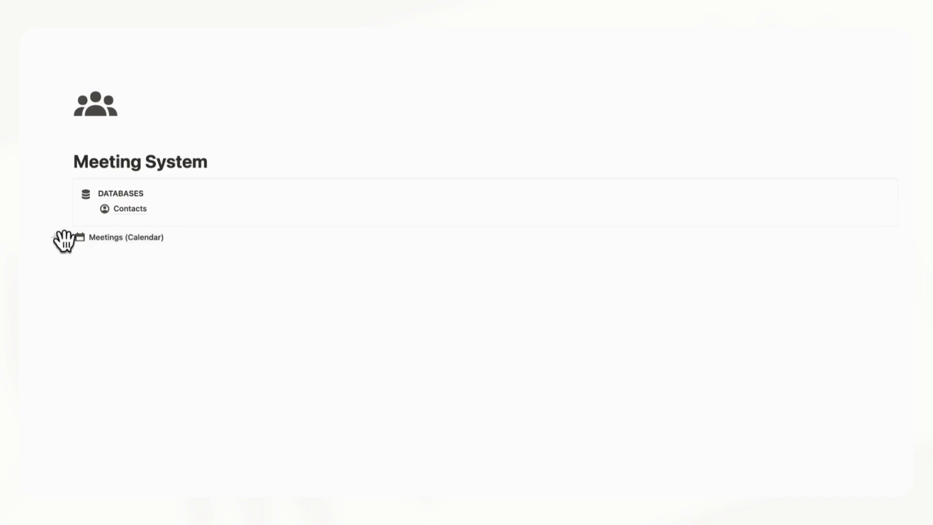
drag(61, 240, 136, 226)
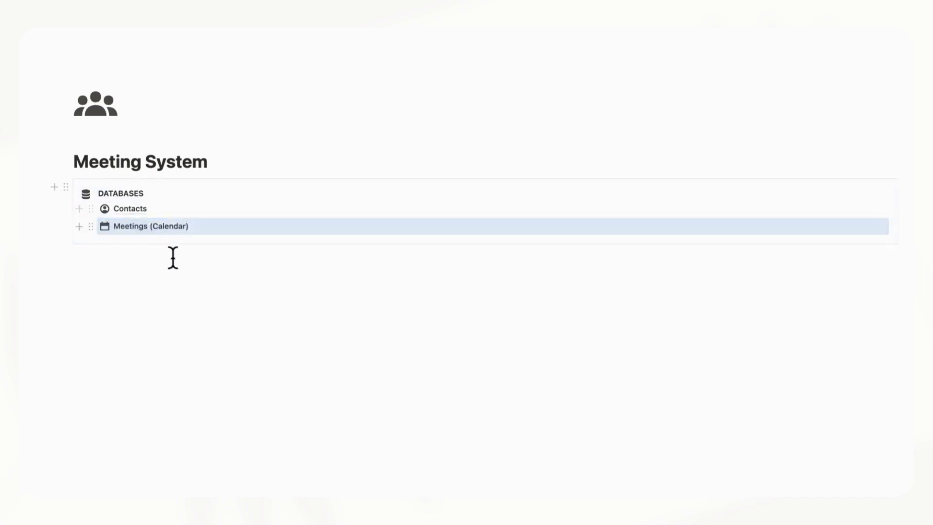
click(156, 281)
key(Return)
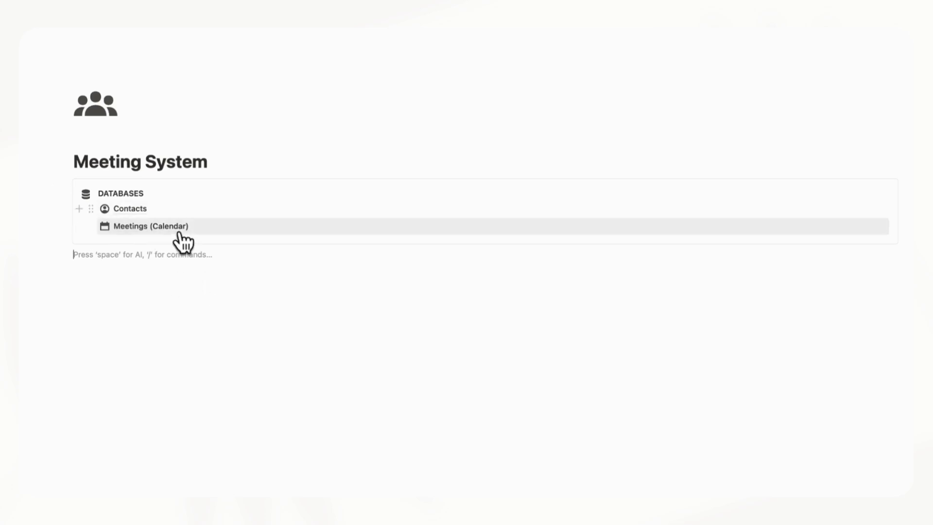
Add a two-column block under the title, place the callout in the narrowed left column
click(239, 167)
key(Return)
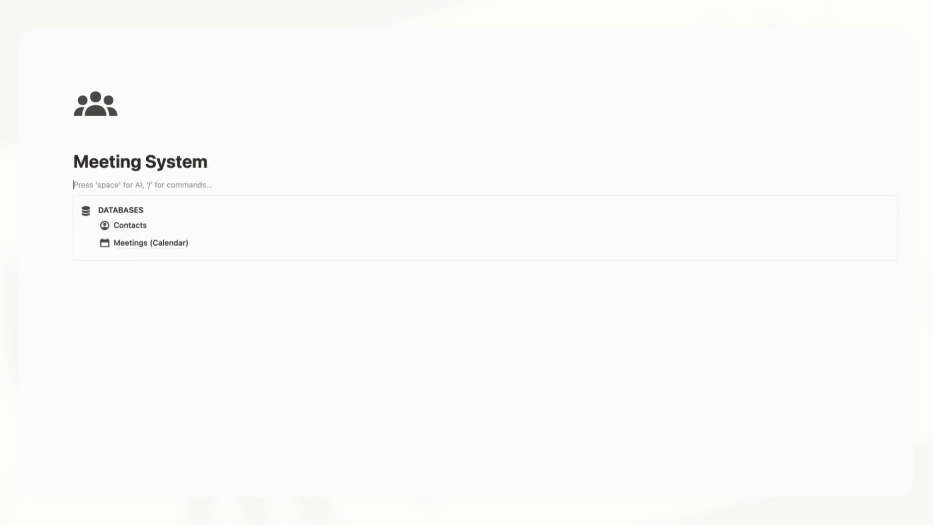
text(/colu)
click(186, 221)
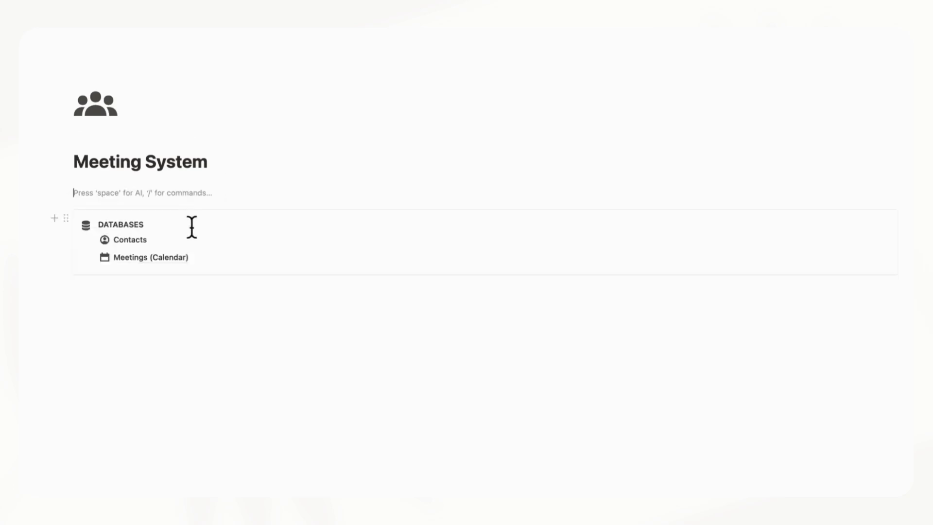
drag(65, 218, 97, 191)
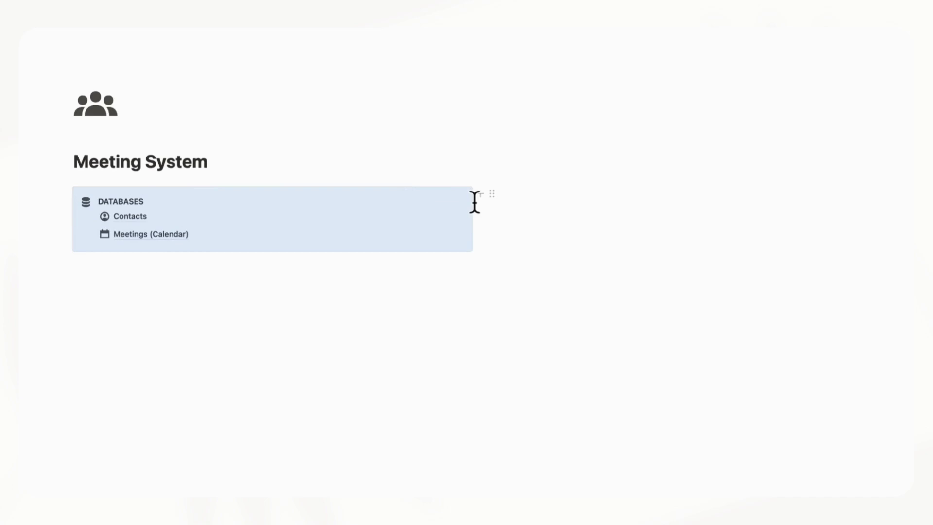
drag(475, 195, 426, 188)
drag(491, 223, 241, 219)
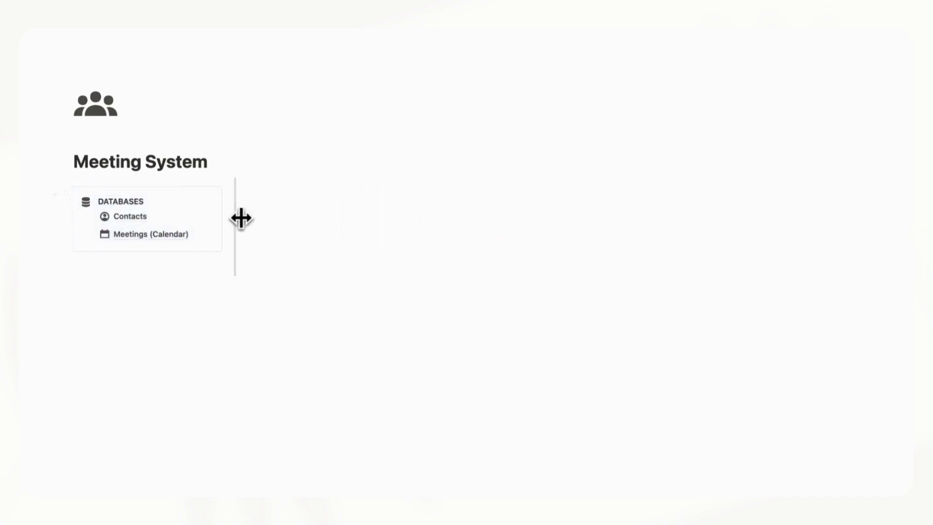
click(294, 201)
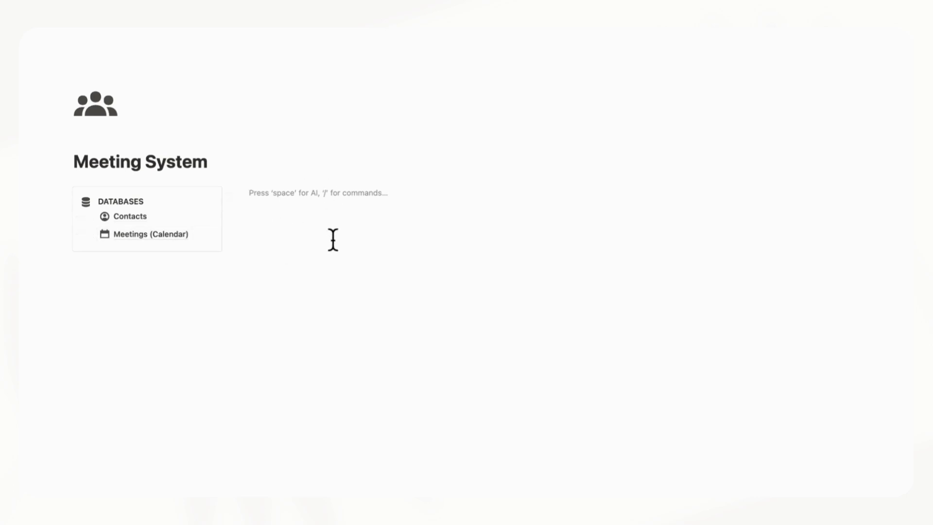
Add a Heading 3 titled 'Meetings' with a divider line beneath it
text(/heading)
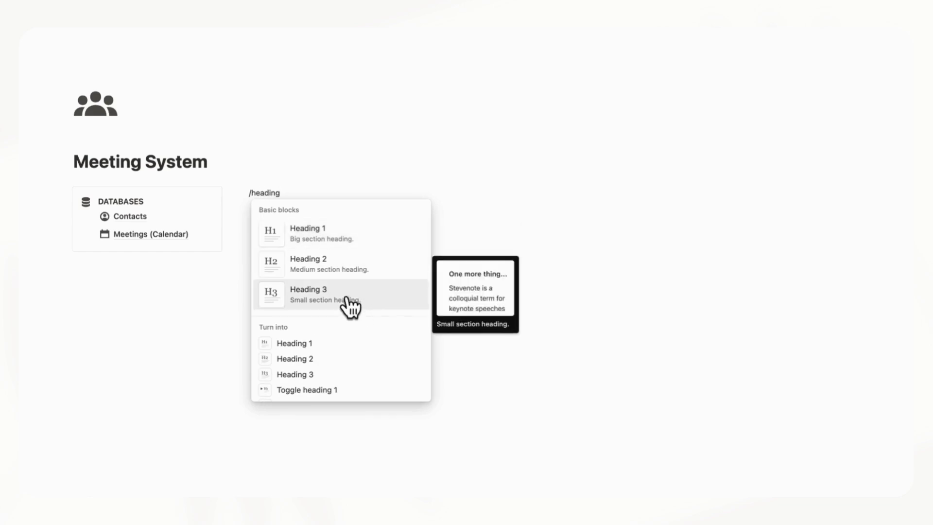
click(348, 294)
text(Meet)
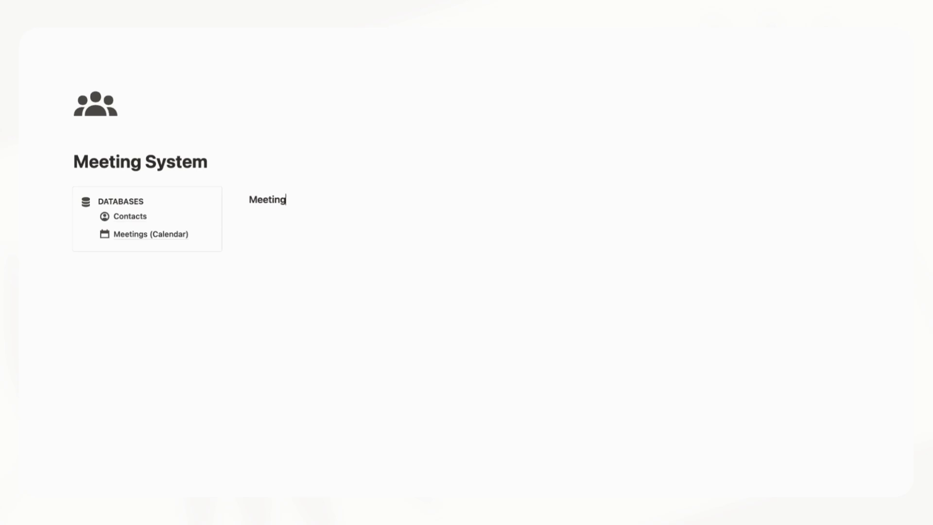
key(Return)
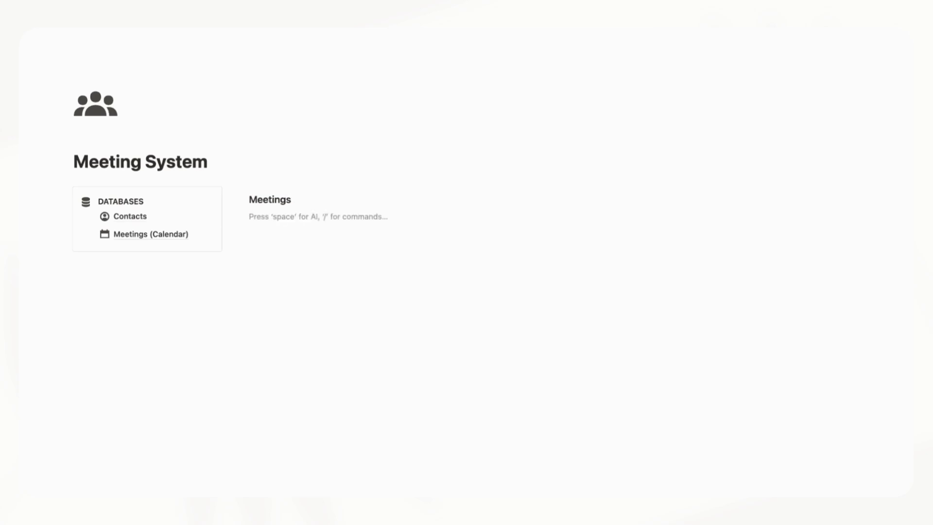
text(/divider)
key(Return)
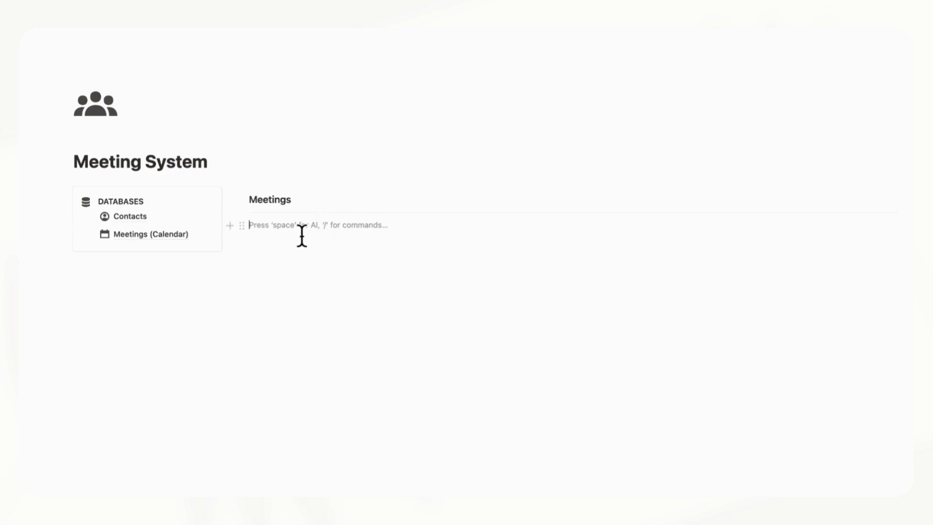
Insert a linked view of the Meetings (Calendar) database, copying its existing Calendar view
text(/linked)
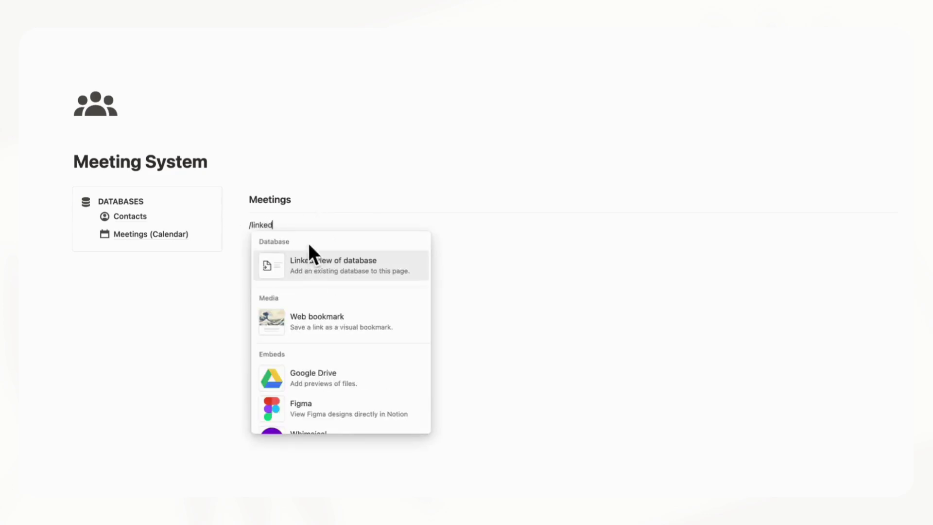
key(Return)
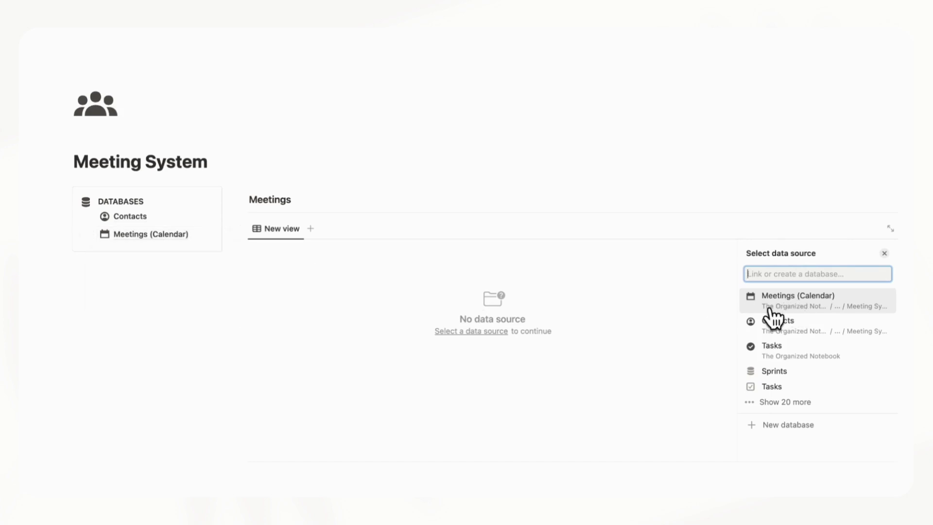
click(813, 303)
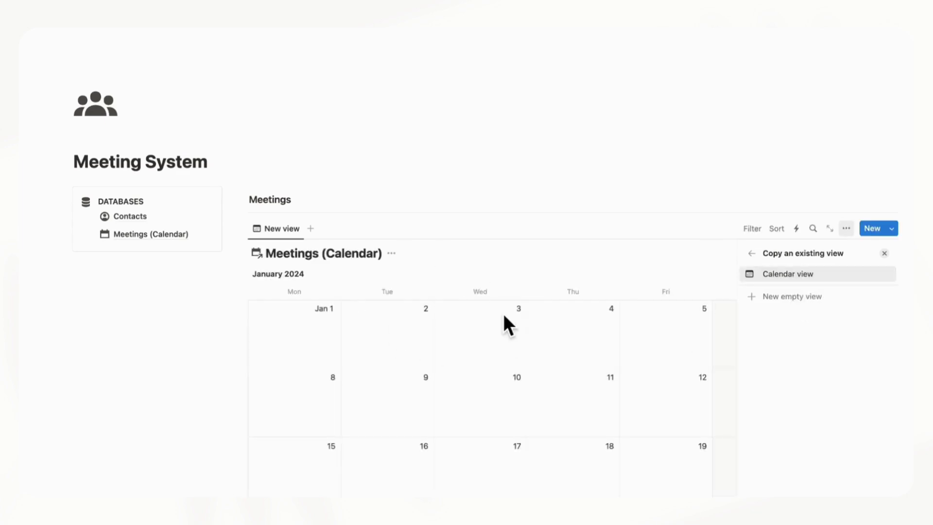
click(884, 254)
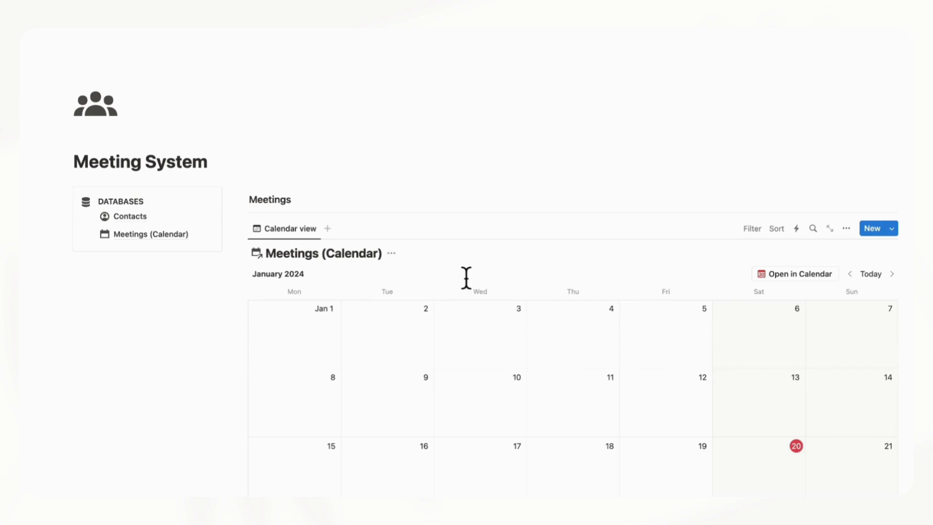
mouse_move(182, 233)
scroll(589, 354, down, 3)
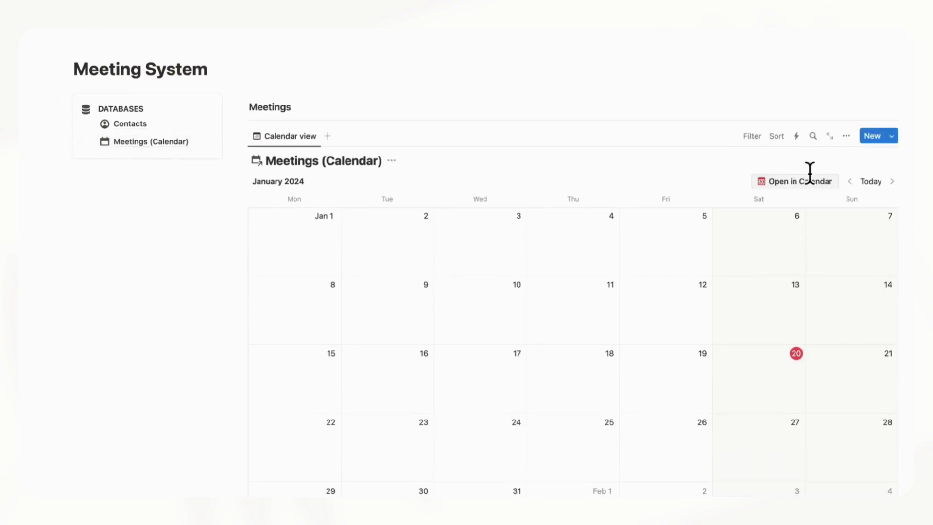
click(846, 135)
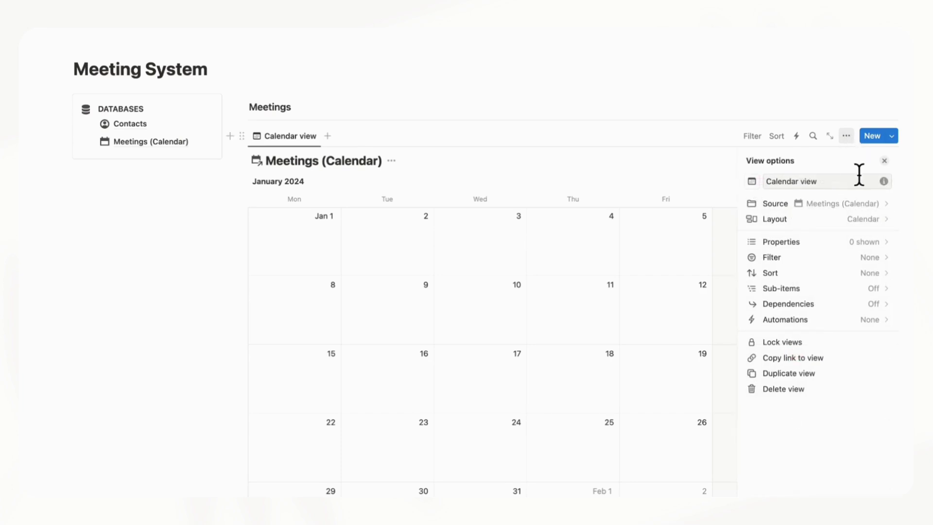
Turn off Show database title in the linked calendar's layout settings
click(870, 219)
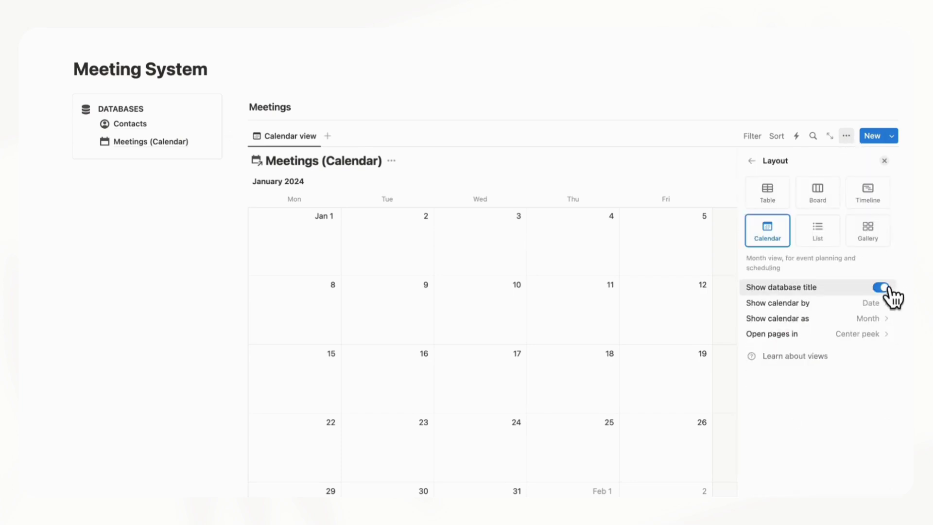
click(885, 288)
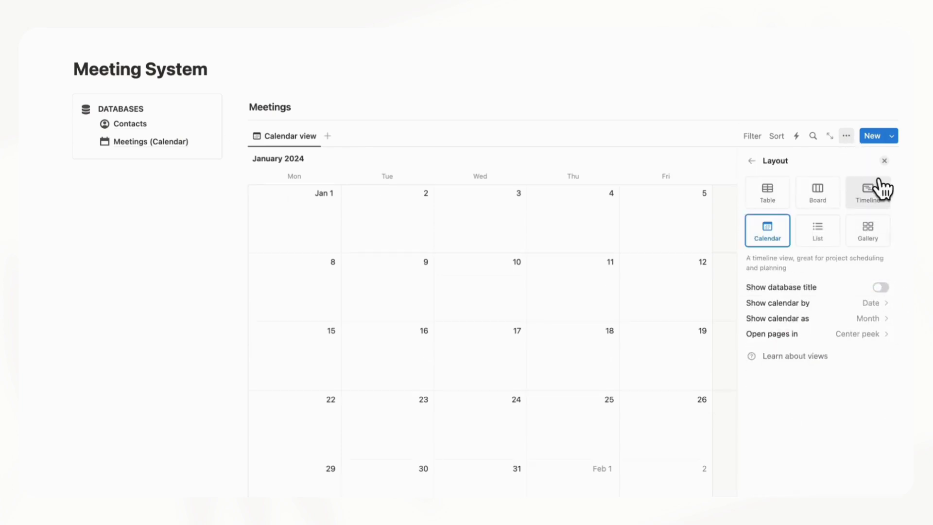
click(884, 161)
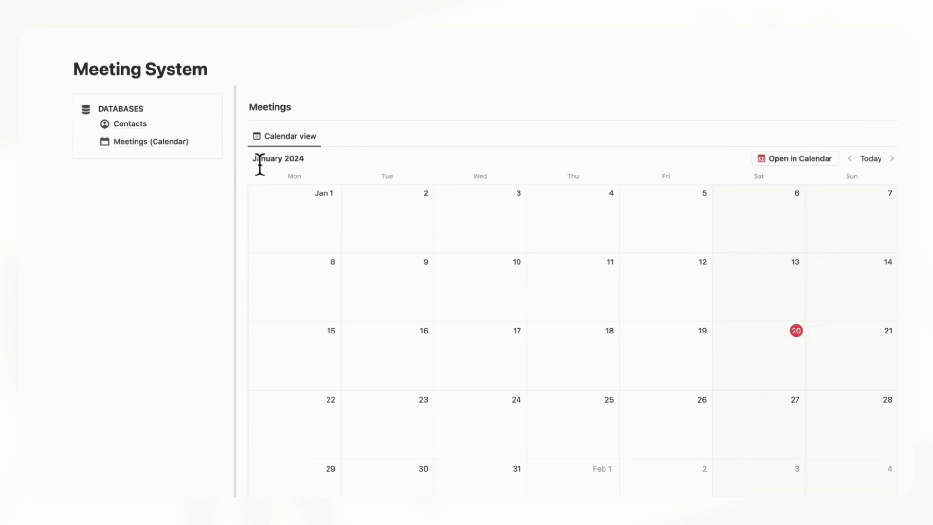
Widen the left Databases column slightly and start an empty line below the callout
drag(260, 164, 267, 163)
click(167, 190)
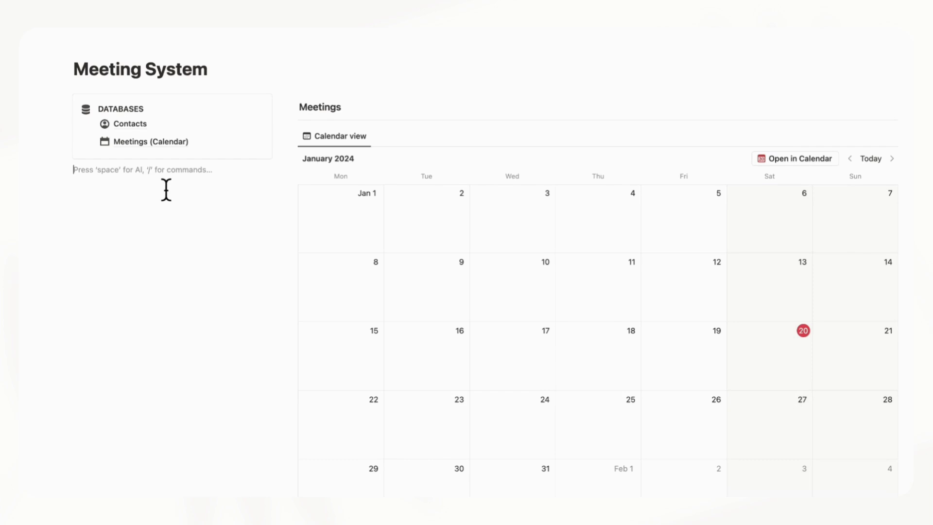
scroll(166, 189, up, 3)
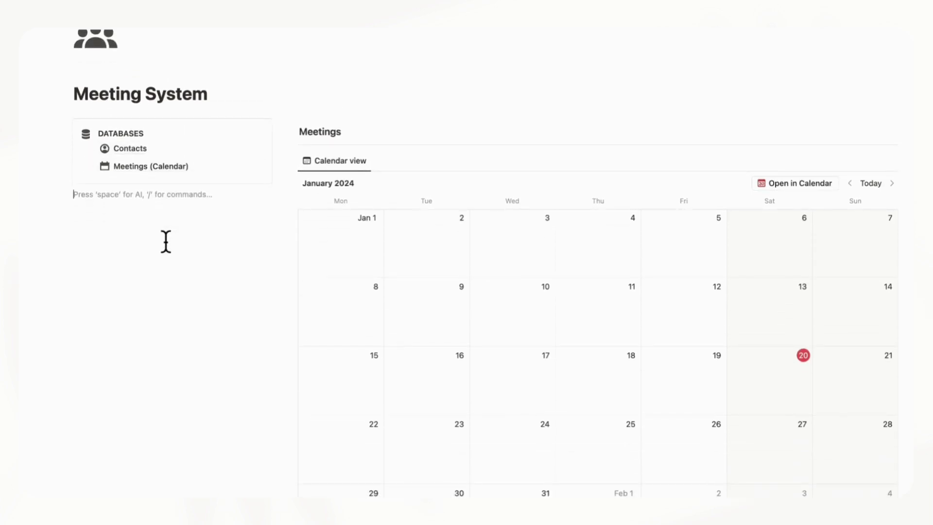
Insert a linked view of the Contacts database, copying its Gallery view
text(/linked)
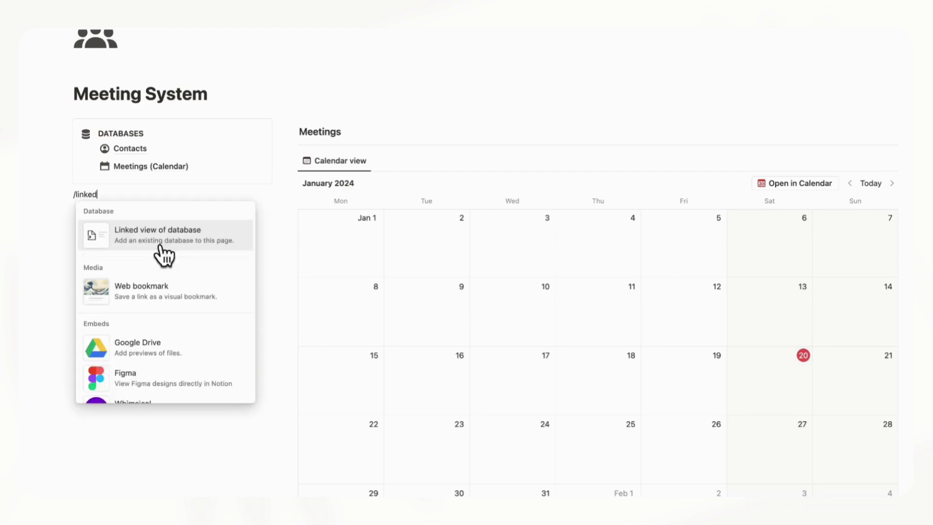
click(143, 239)
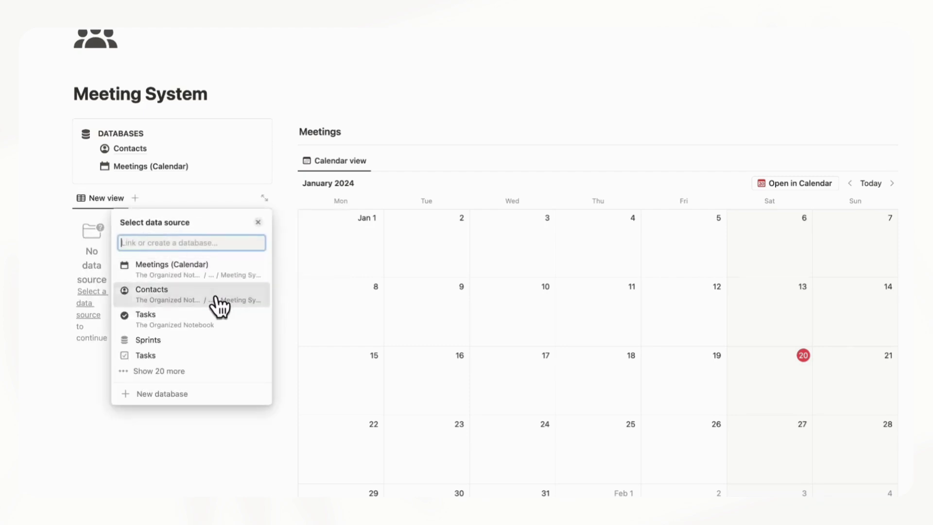
click(219, 300)
click(243, 266)
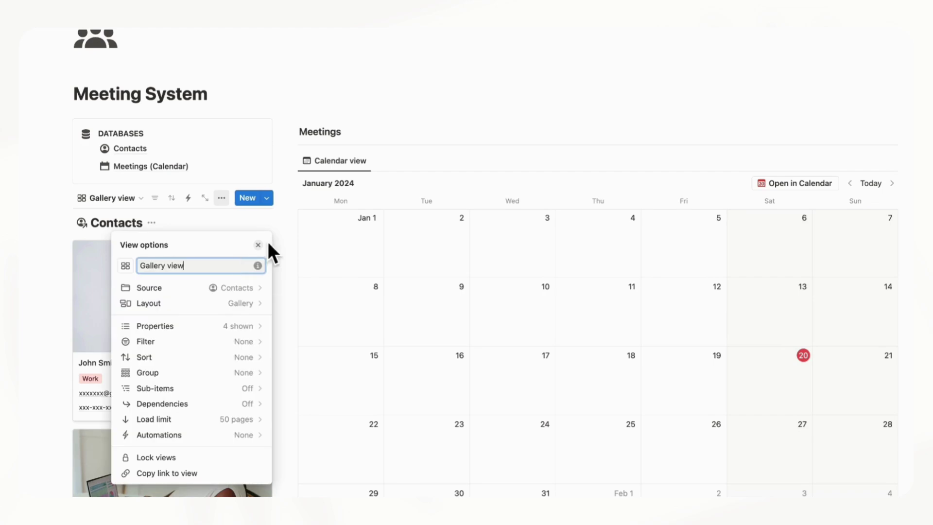
click(262, 244)
scroll(226, 281, down, 6)
scroll(226, 282, up, 6)
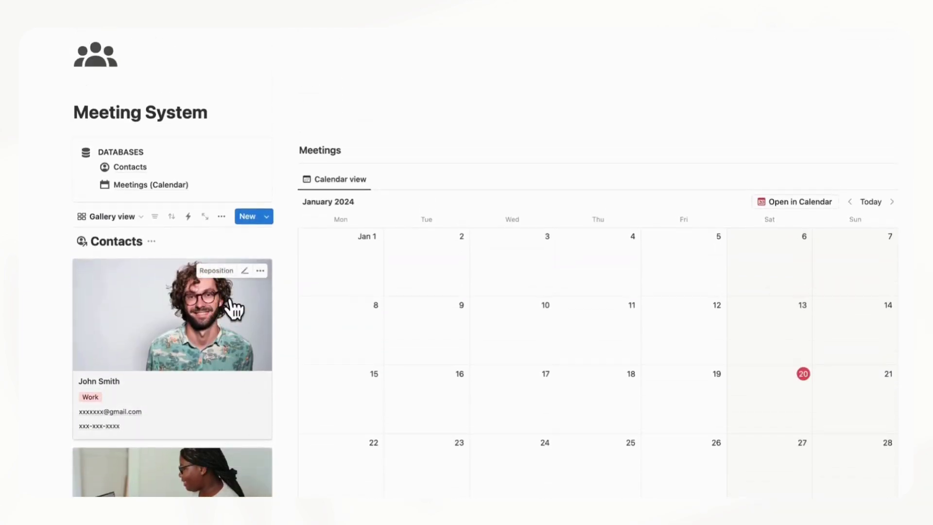
Switch the linked Contacts view's layout from gallery to table
click(226, 218)
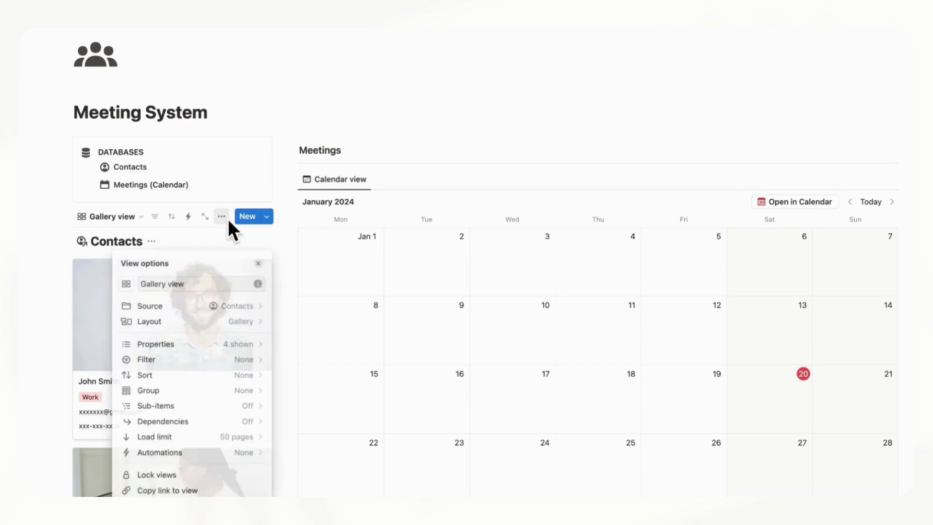
click(247, 323)
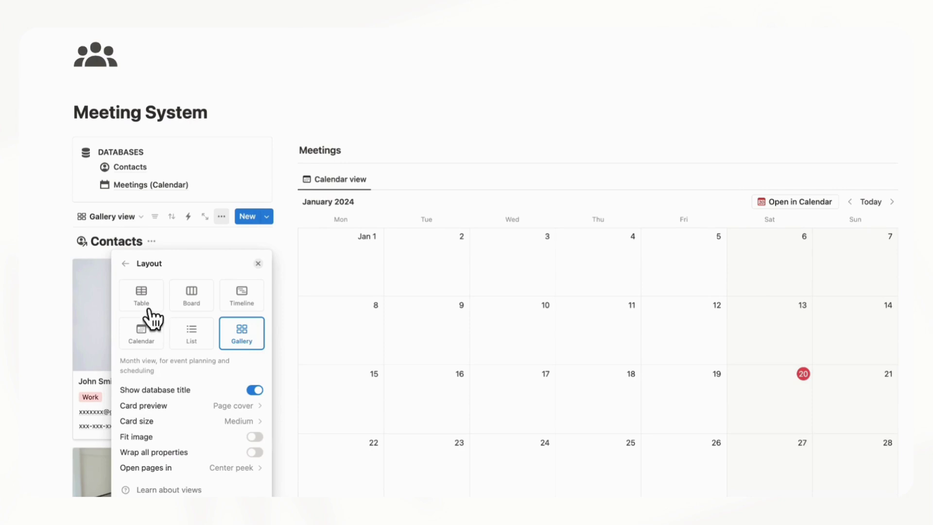
click(146, 298)
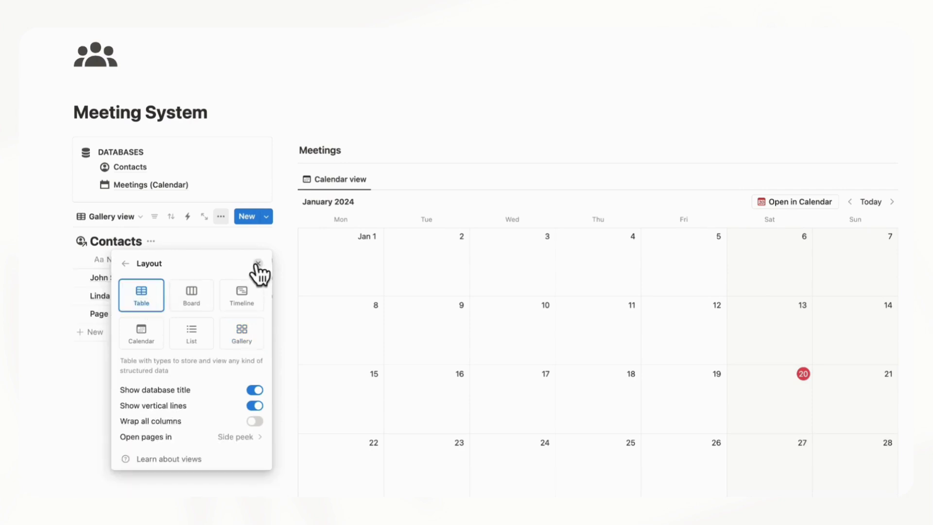
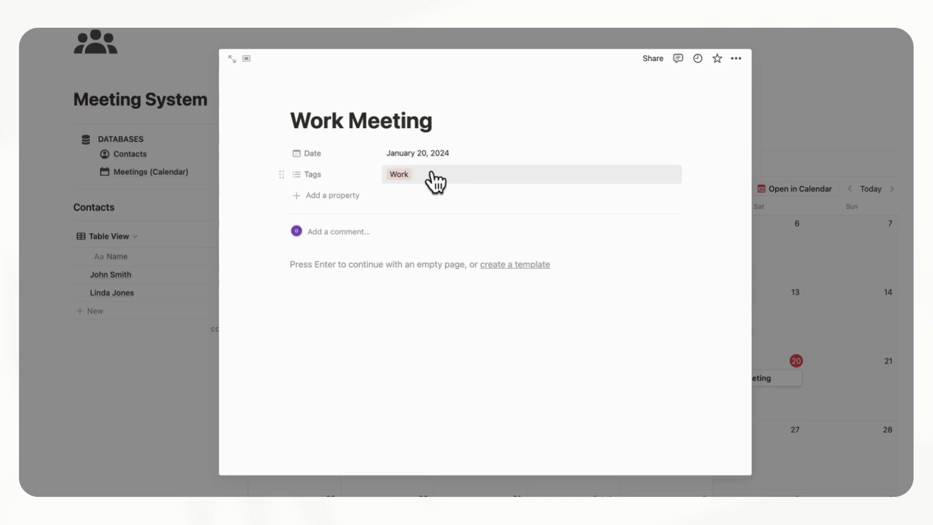
Start adding a new property to the Work Meeting page
click(350, 196)
Add a Relation property to the Contacts database, also shown on Contacts
text(relati)
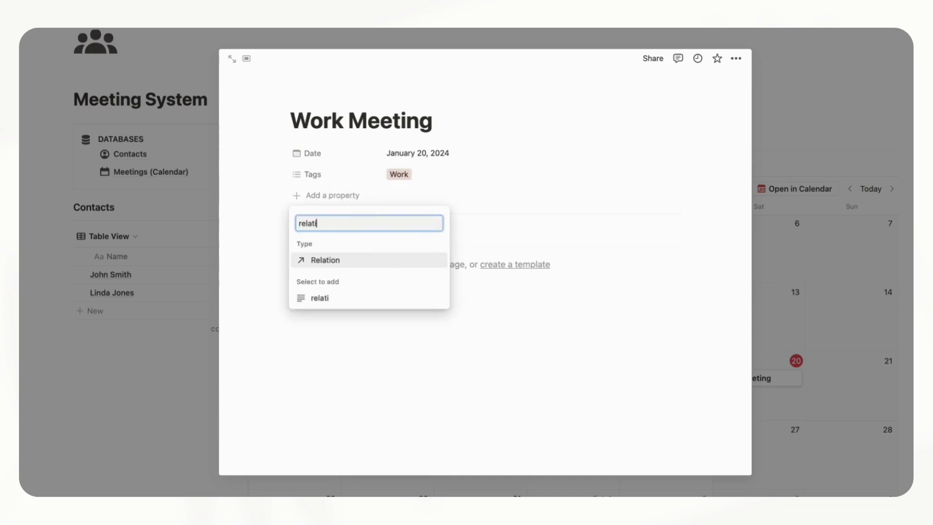
text(on)
click(357, 259)
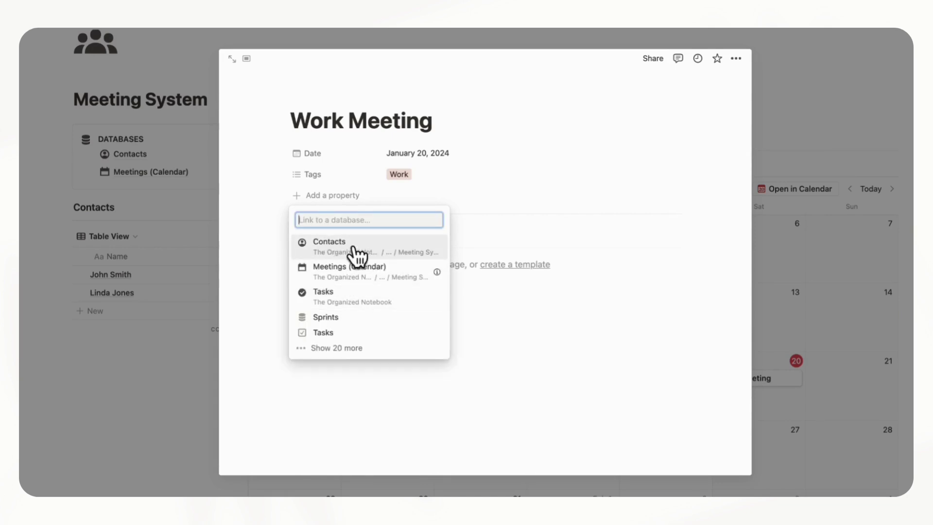
click(382, 253)
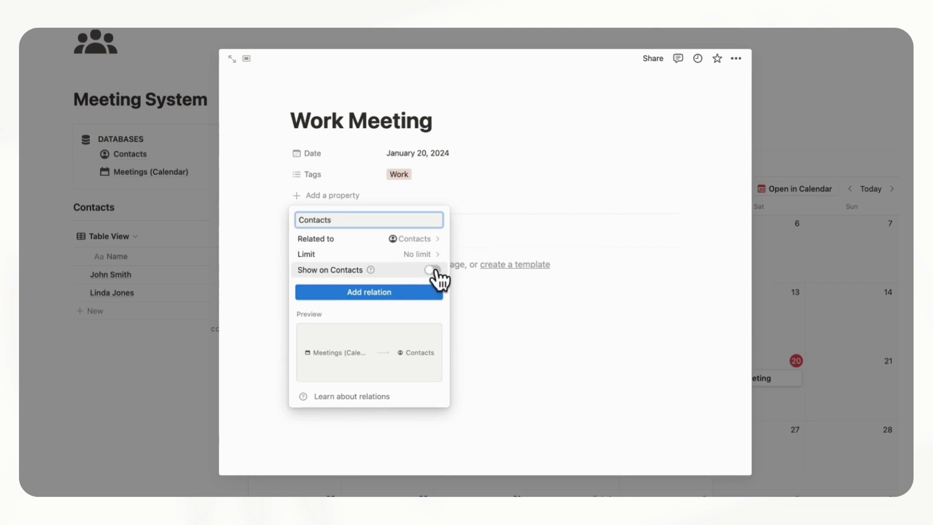
click(433, 270)
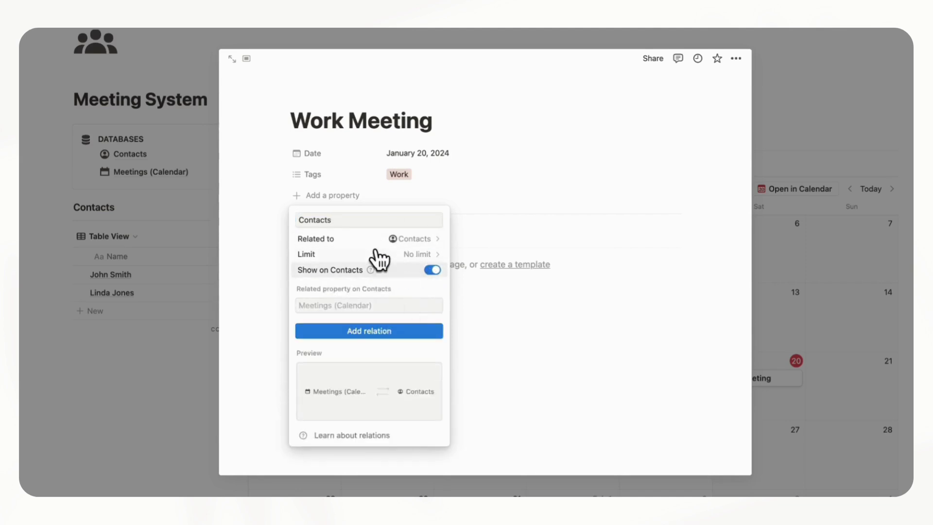
click(427, 332)
click(486, 243)
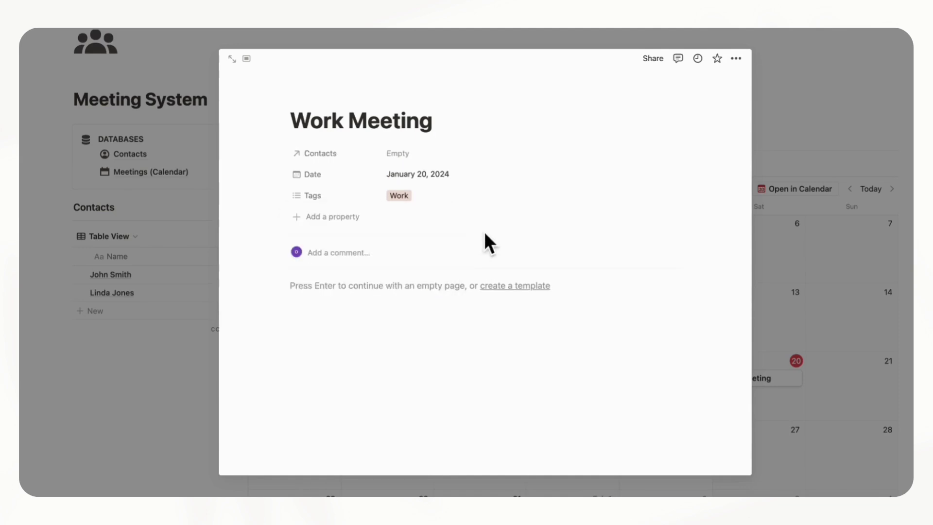
Rename the Contacts relation to Person and move it below Tags
click(341, 154)
click(355, 198)
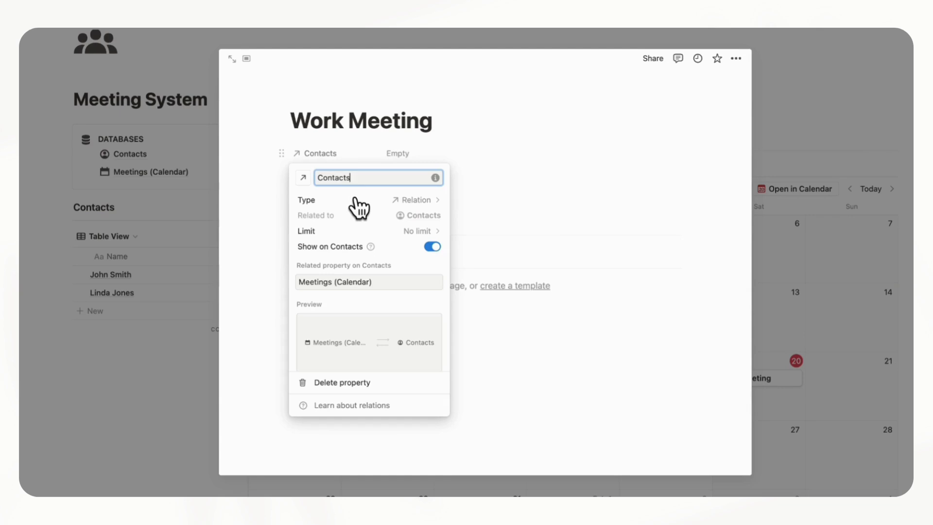
text(P)
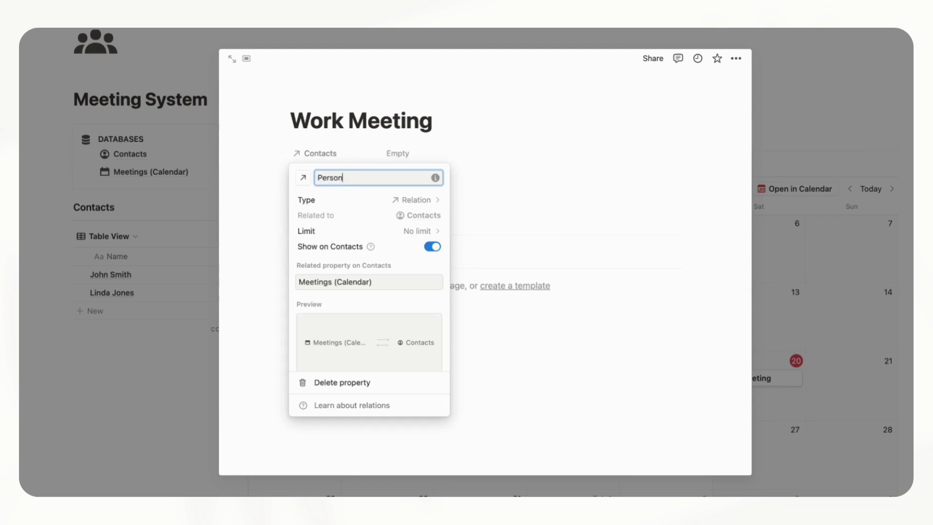
text(erson)
click(483, 153)
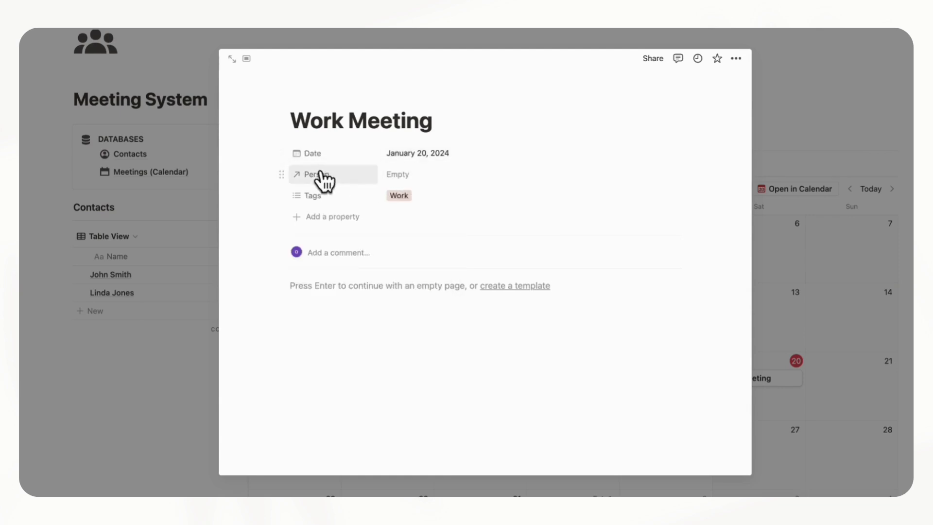
drag(321, 174, 312, 200)
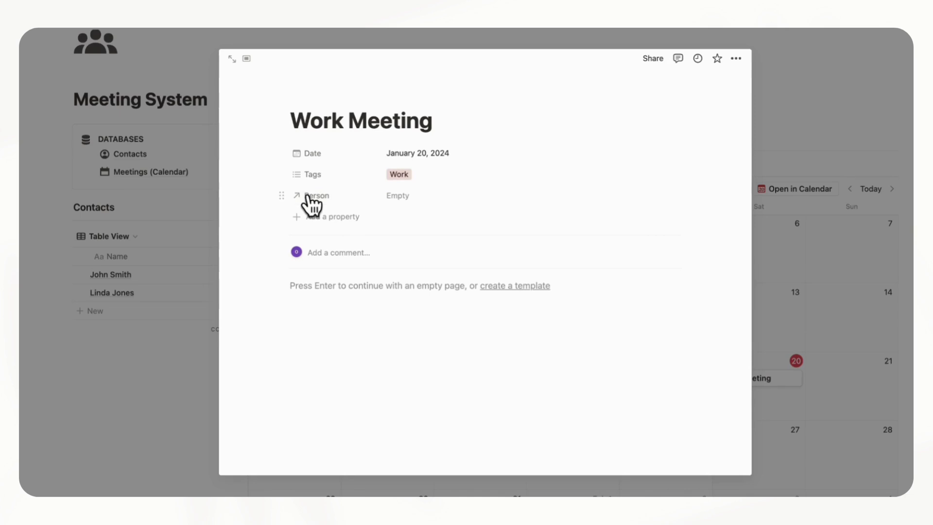
Add a URL property and place it above Person
click(348, 220)
text(url)
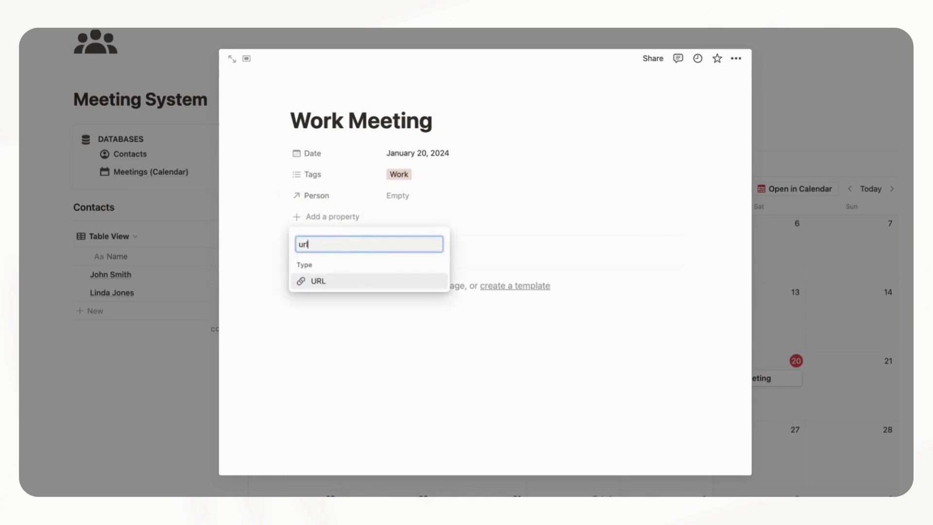
click(350, 281)
click(340, 225)
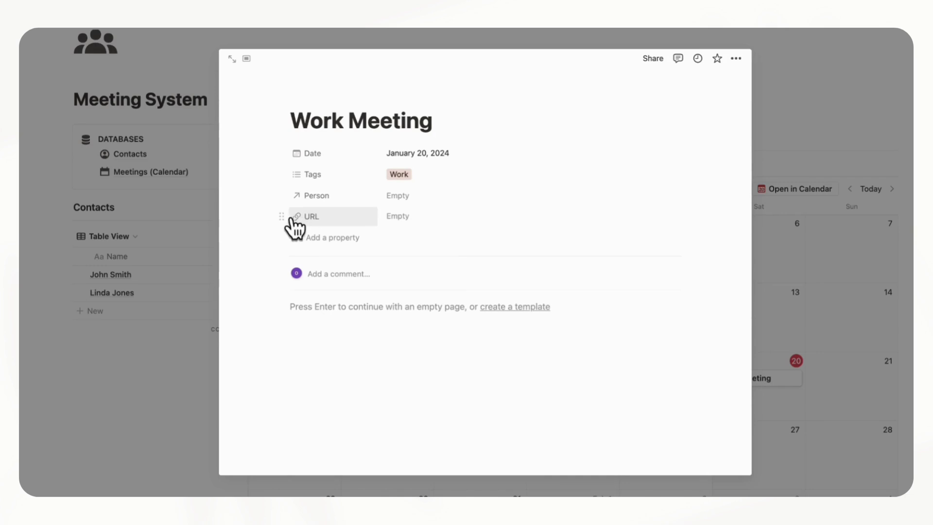
drag(282, 218, 306, 195)
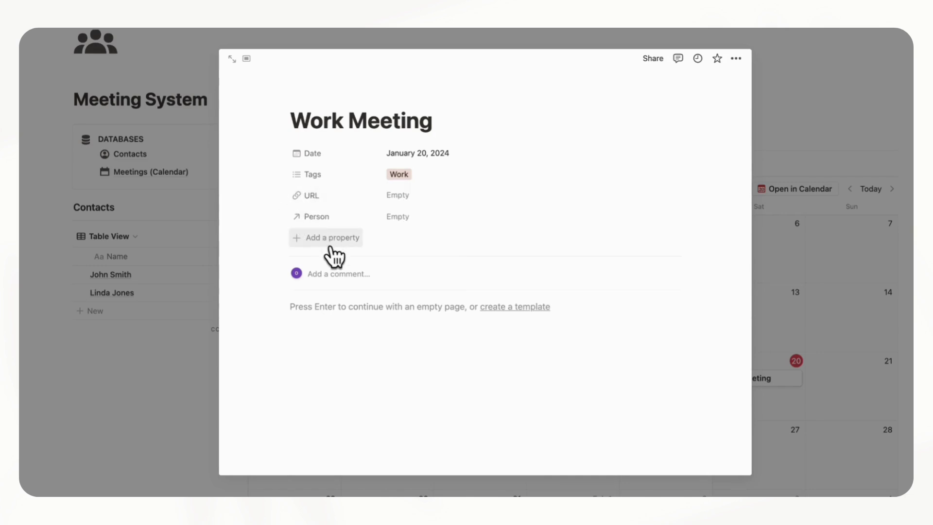
Add a Files & media property and a text property named Notes
click(330, 243)
text(fil)
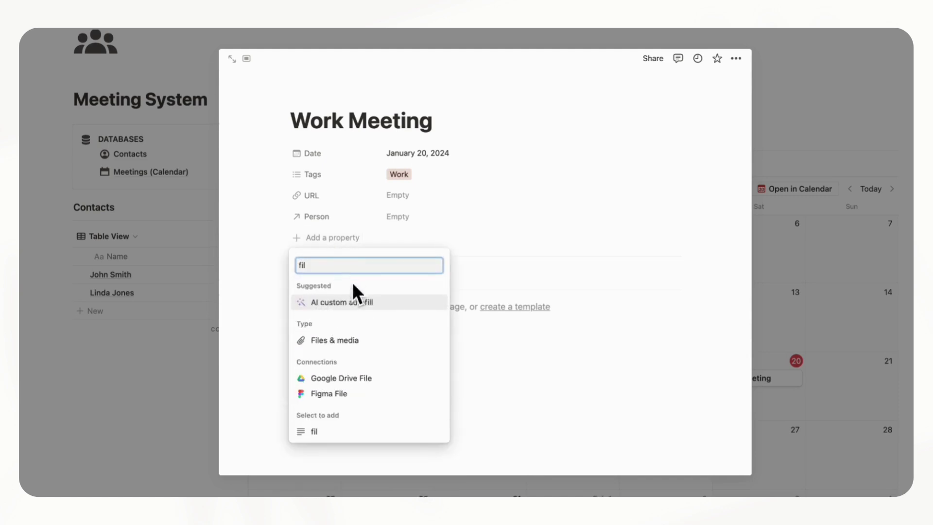
click(336, 341)
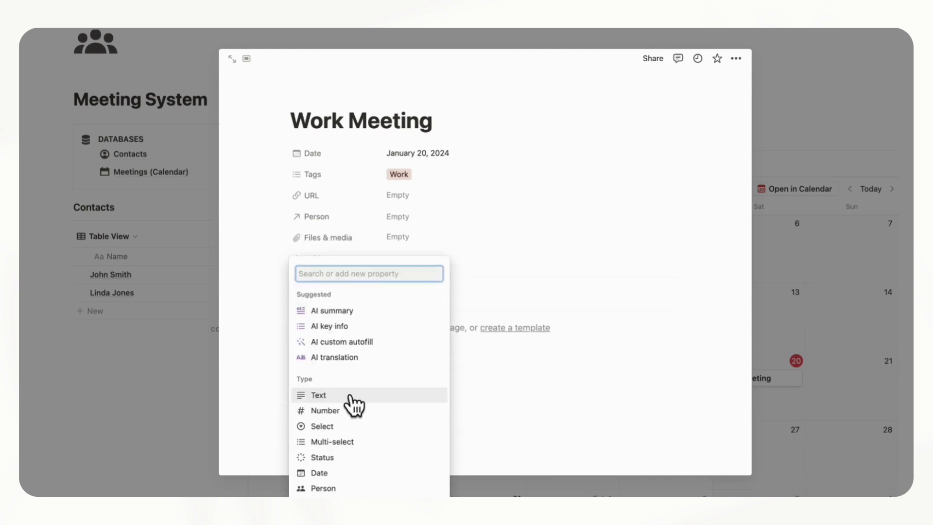
click(350, 397)
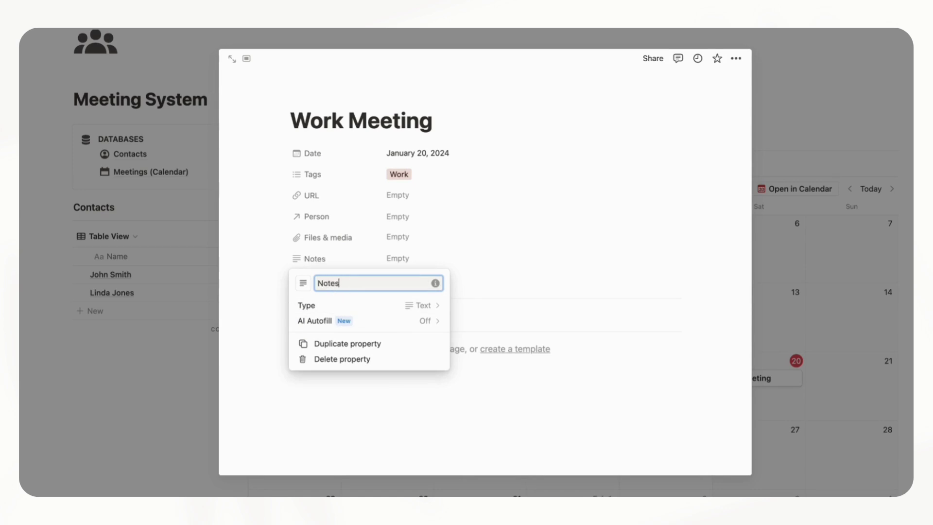
text(Notes)
key(Return)
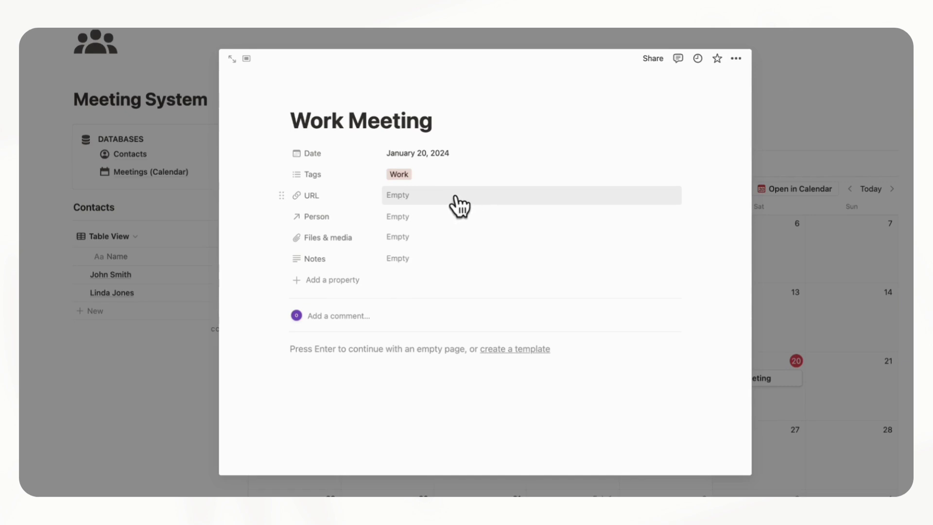
Show contact Tags in the Person picker and link the Work-tagged contact
click(439, 218)
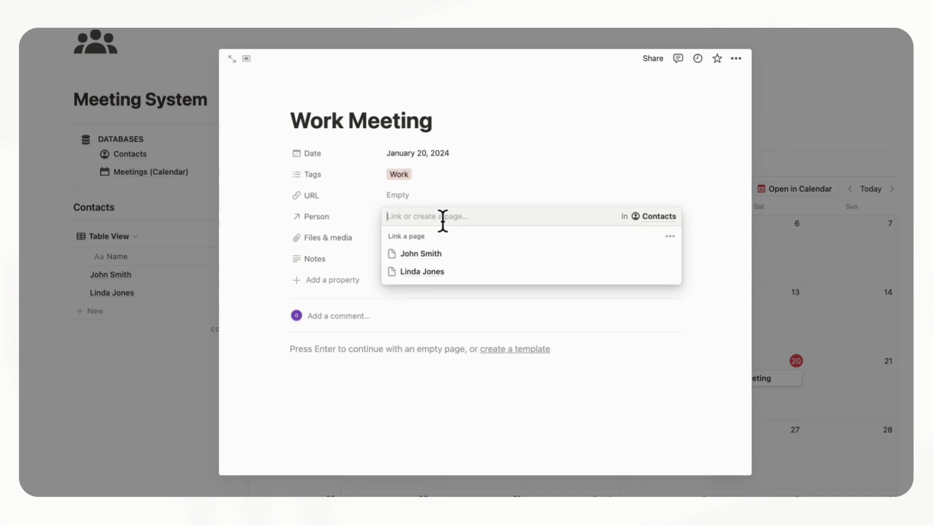
click(671, 238)
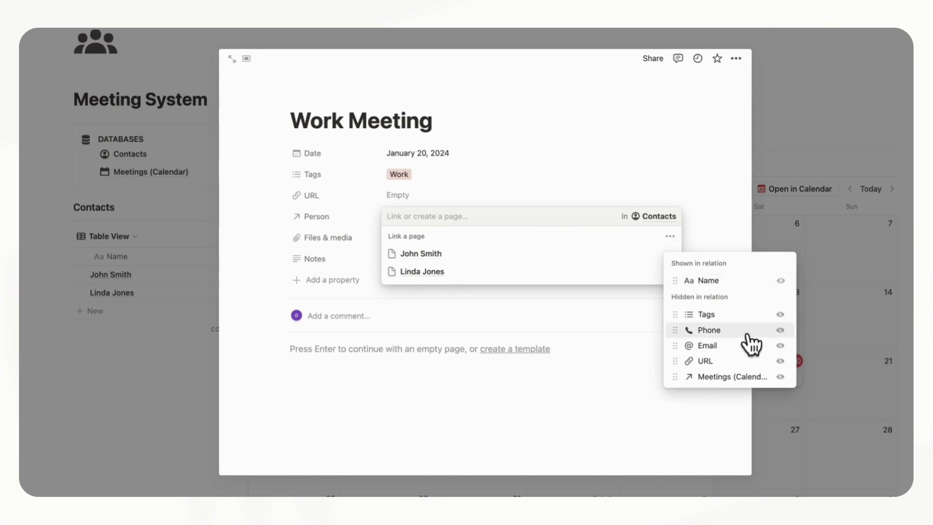
click(780, 315)
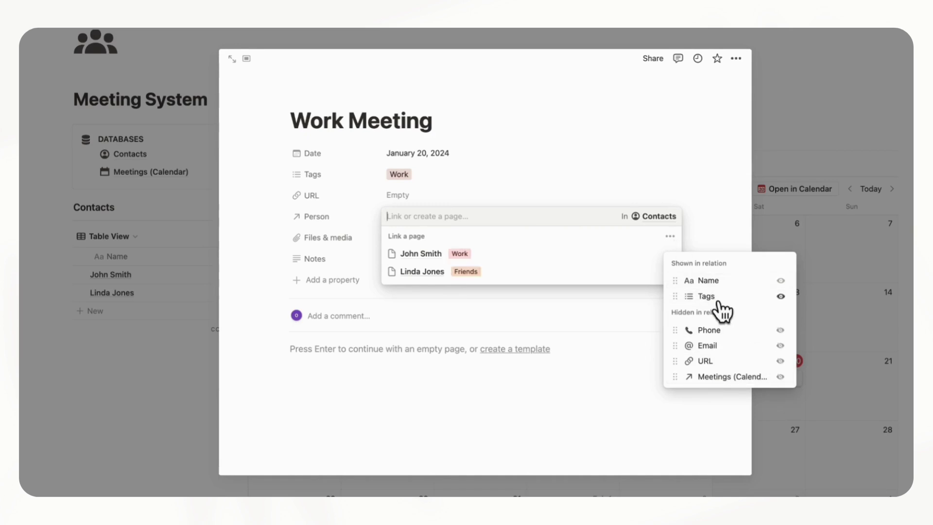
click(596, 258)
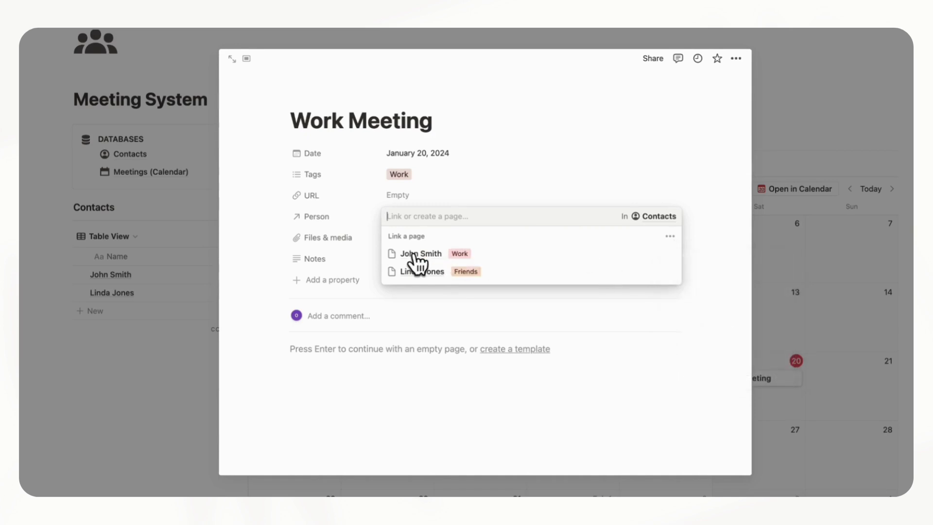
click(424, 256)
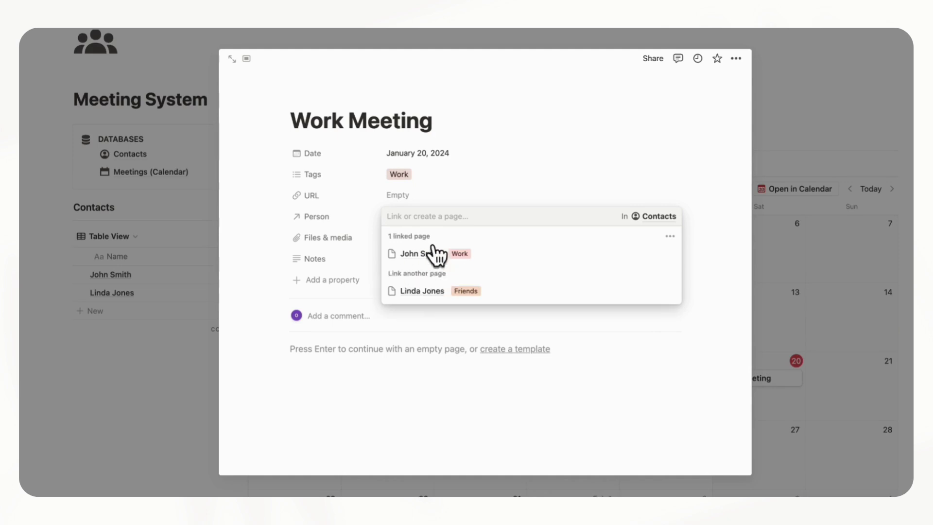
click(488, 189)
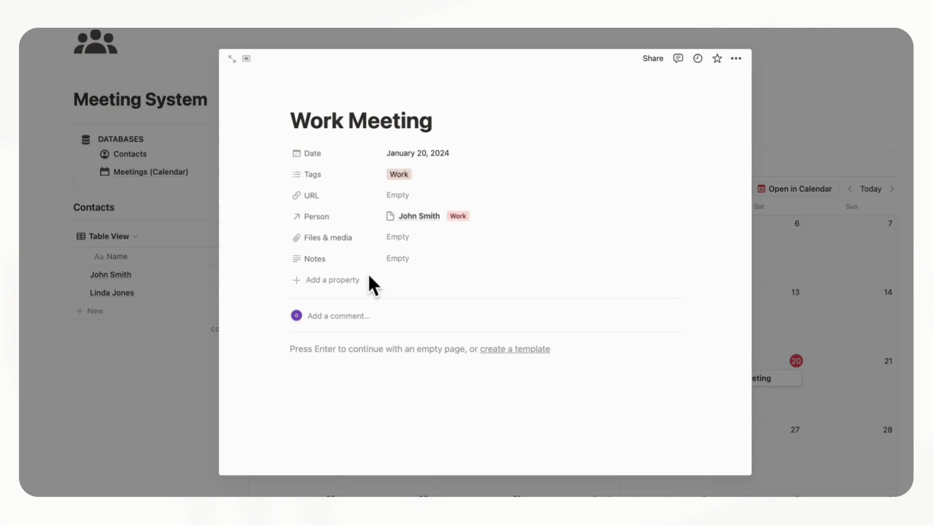
click(338, 287)
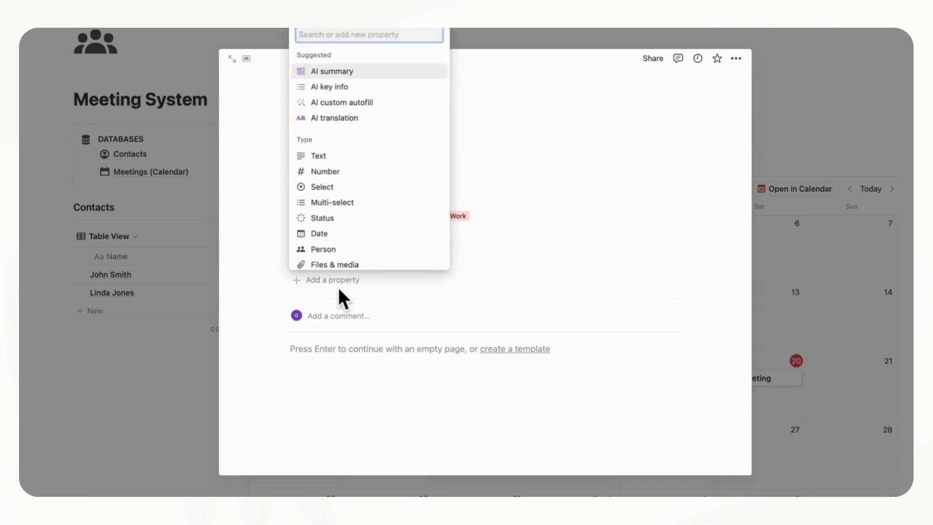
Add a Location text property below Tags and close the Work Meeting page
text(Lo)
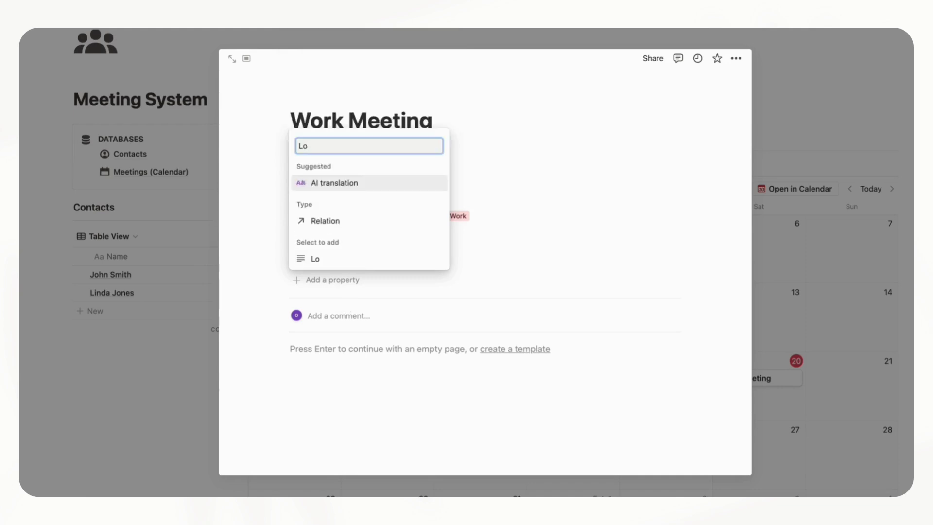
text(cation)
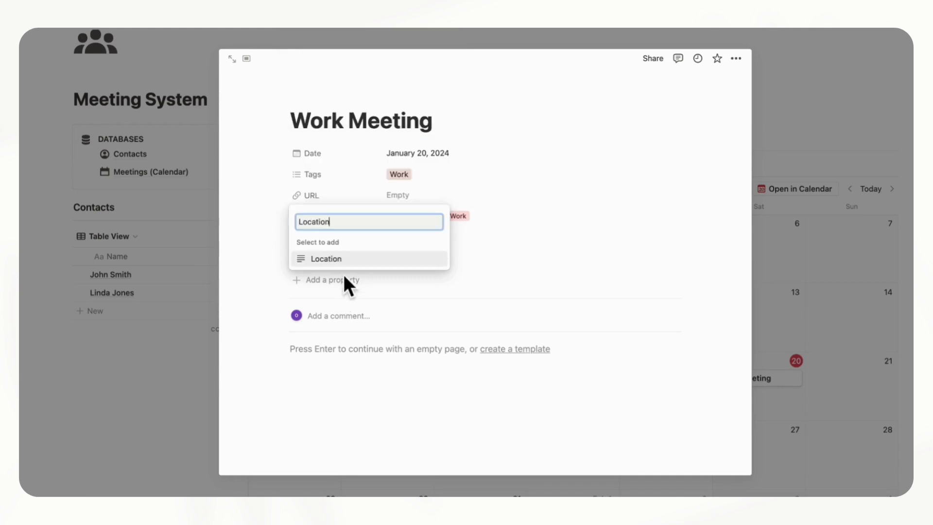
click(344, 256)
click(443, 247)
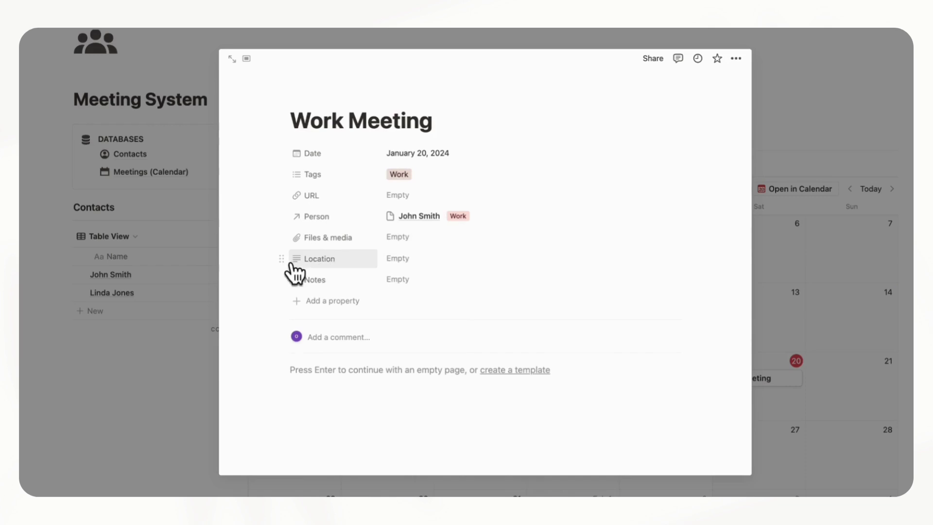
drag(281, 258, 330, 202)
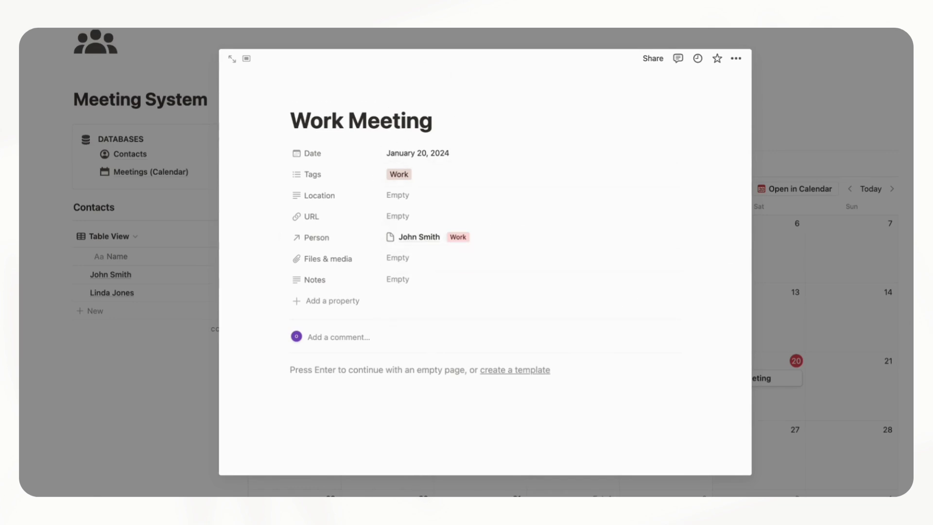
click(900, 316)
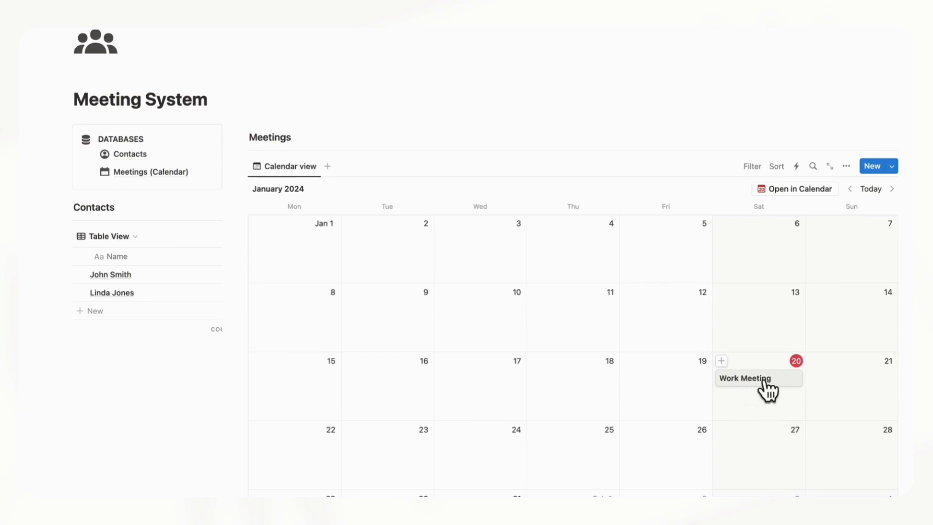
click(847, 167)
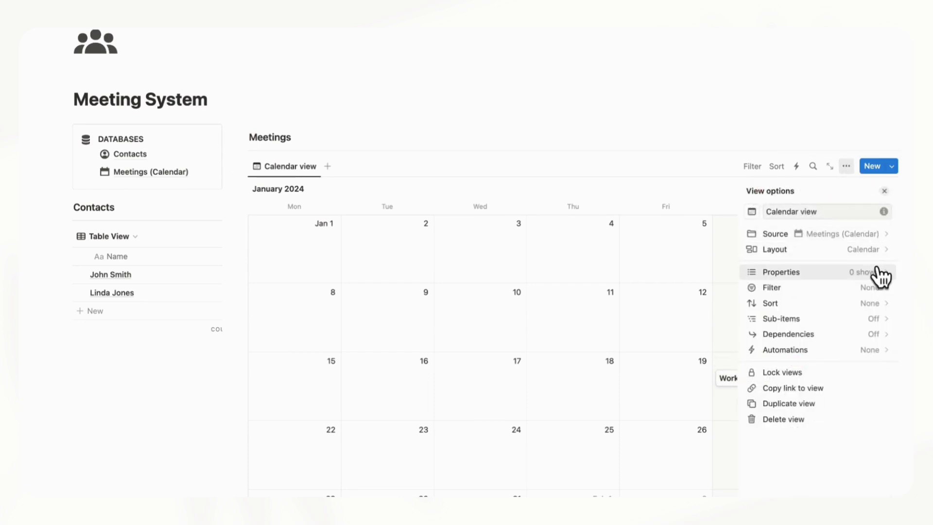
Make the Meetings calendar cards display the Person and Tags properties
click(878, 270)
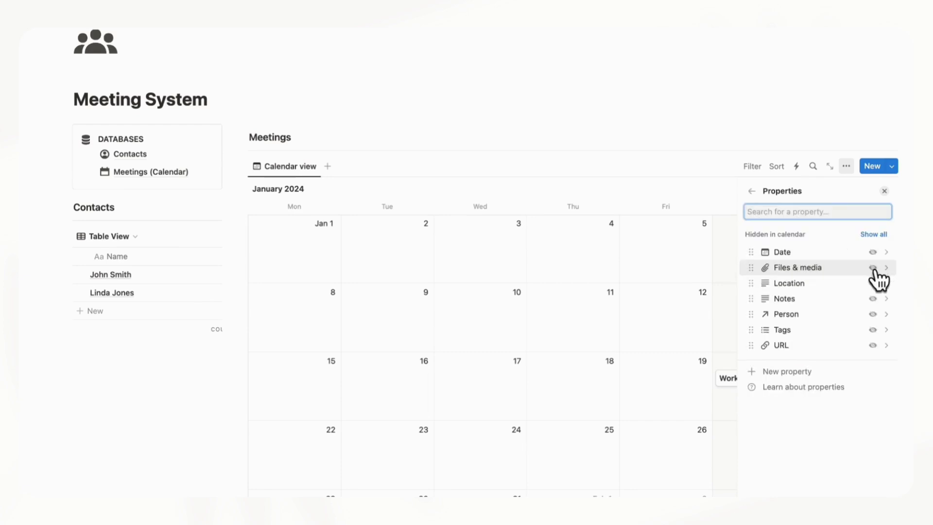
click(874, 314)
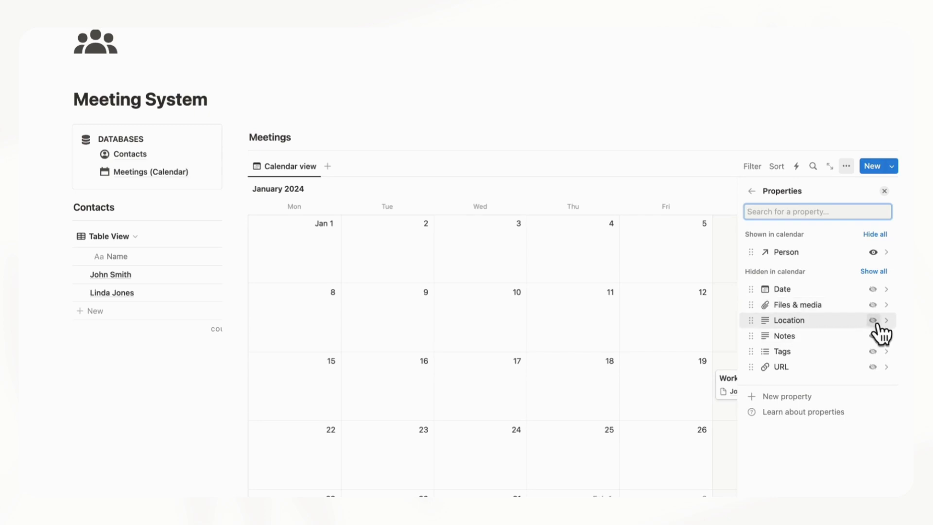
click(874, 351)
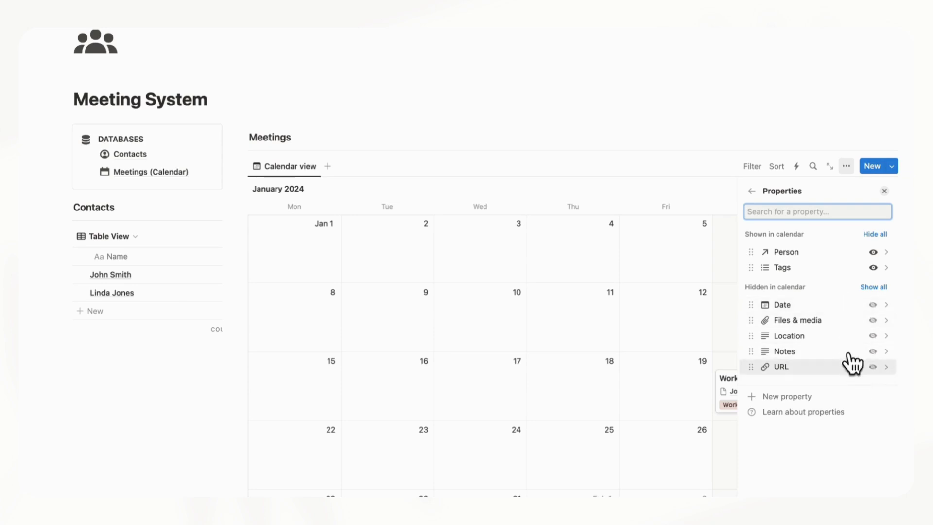
click(885, 190)
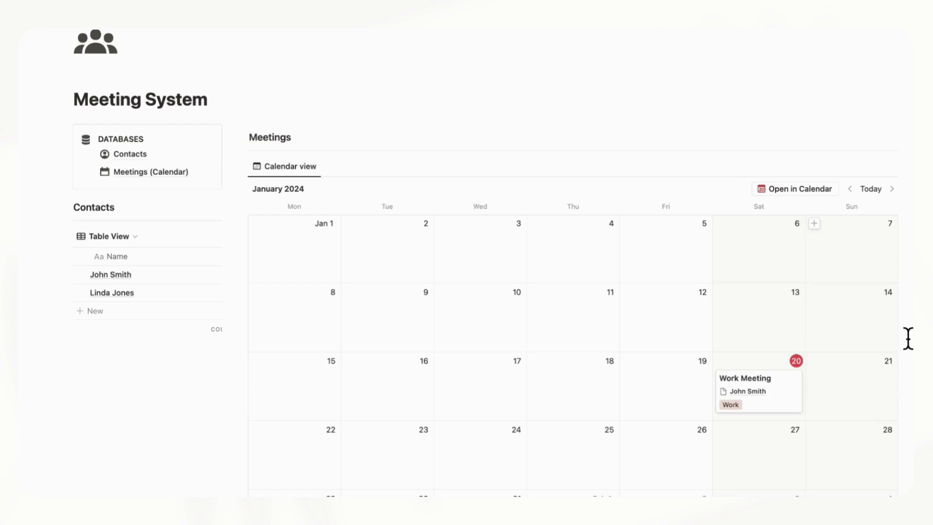
scroll(855, 386, down, 3)
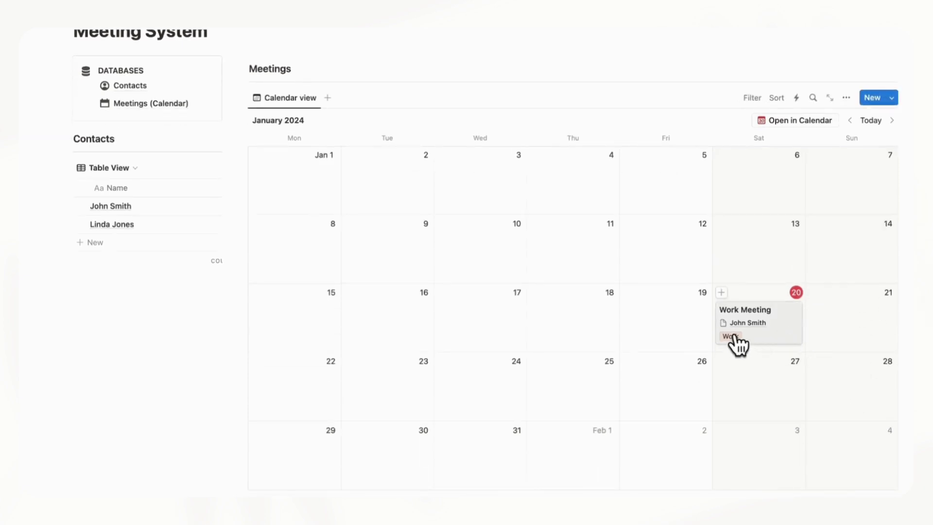
Give Work Meeting a 3:00 PM to 4:00 PM time on January 20, 2024
click(789, 337)
click(526, 154)
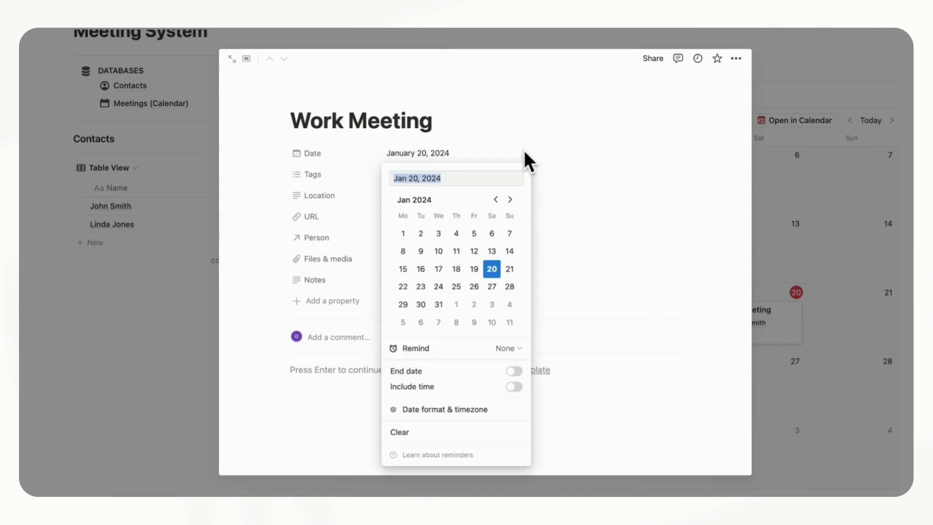
click(515, 388)
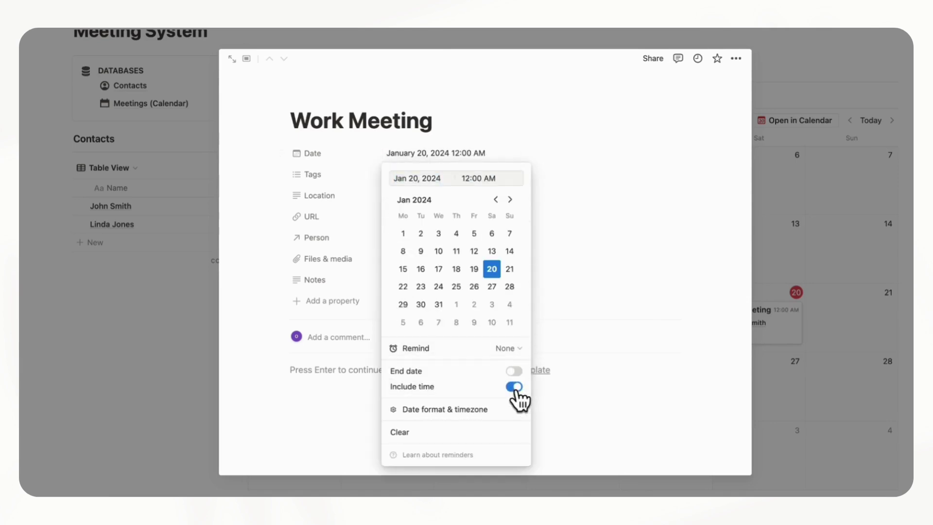
click(514, 370)
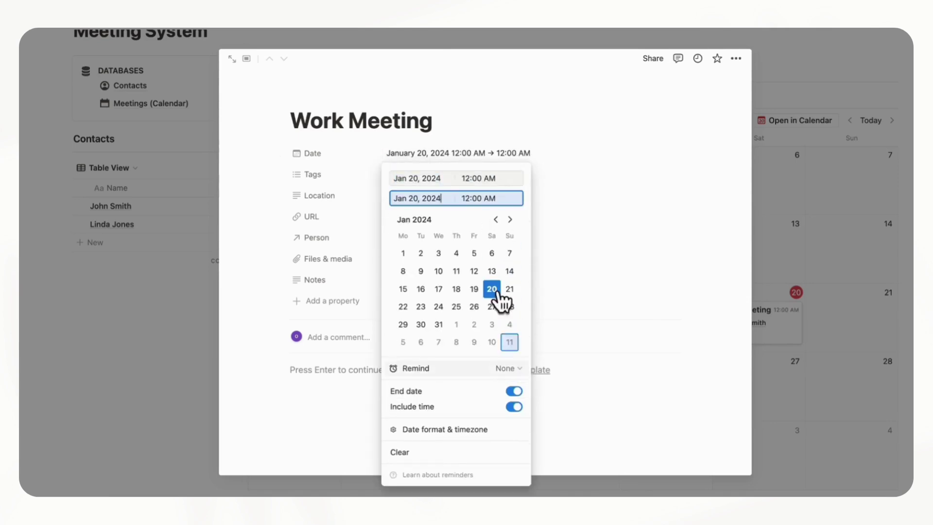
click(480, 179)
key(BackSpace)
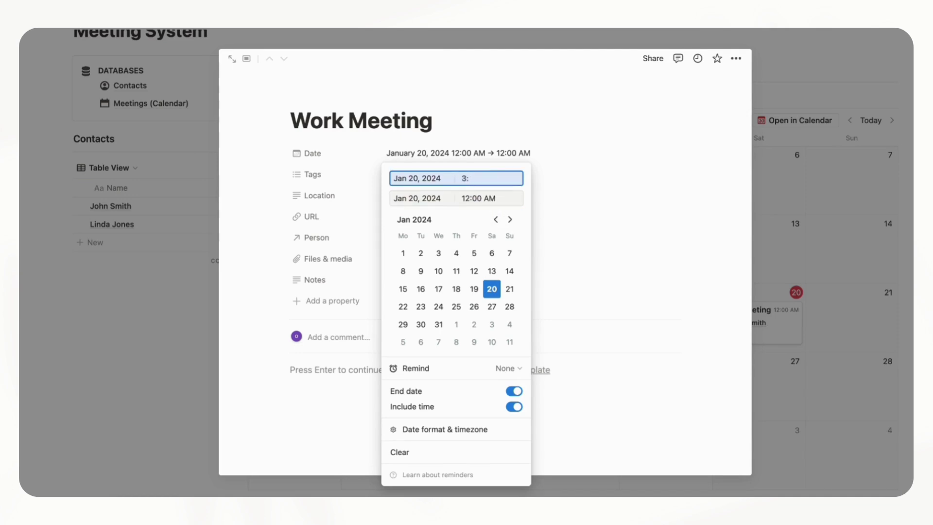
key(Return)
click(478, 200)
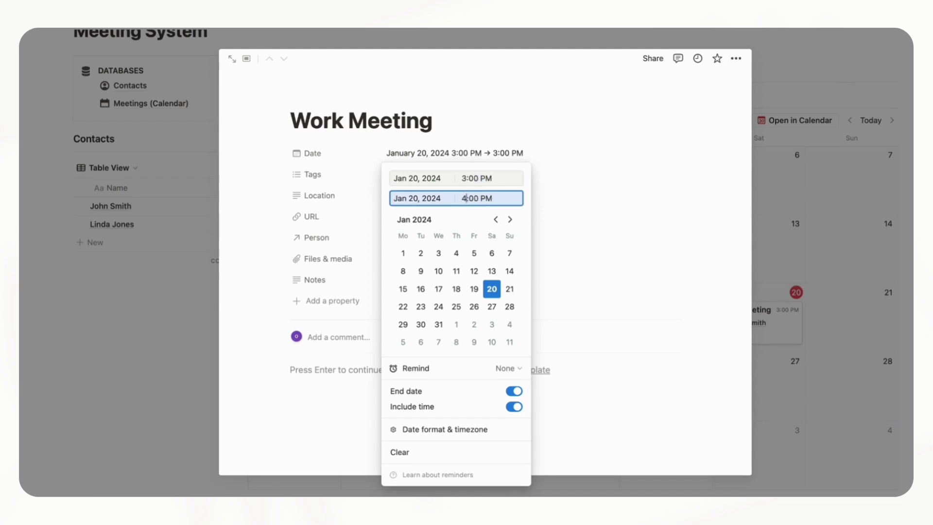
key(Return)
click(590, 204)
click(806, 279)
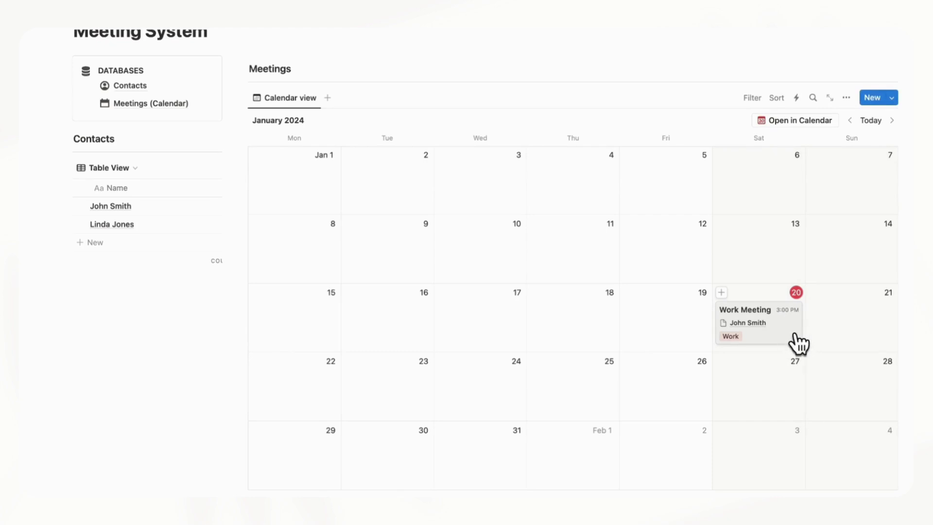
scroll(764, 340, up, 2)
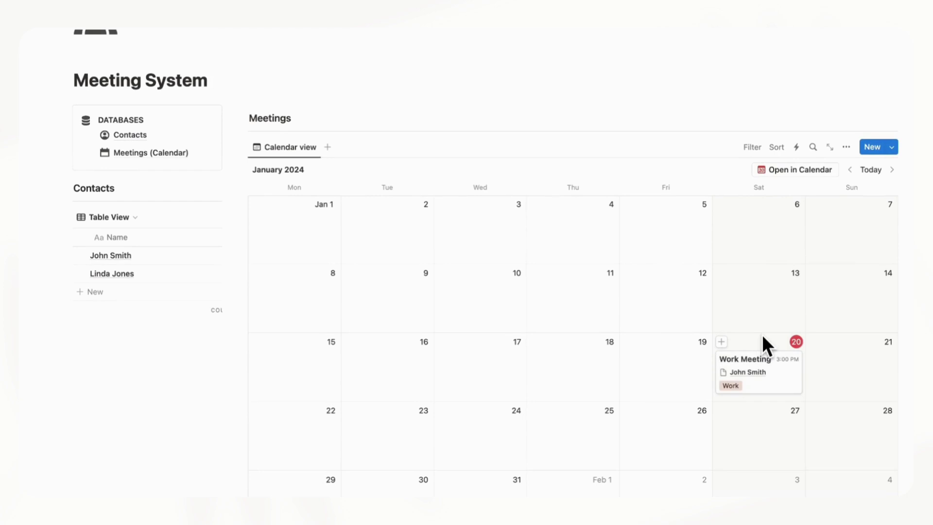
Create a new Meetings template titled Work Meeting
click(893, 148)
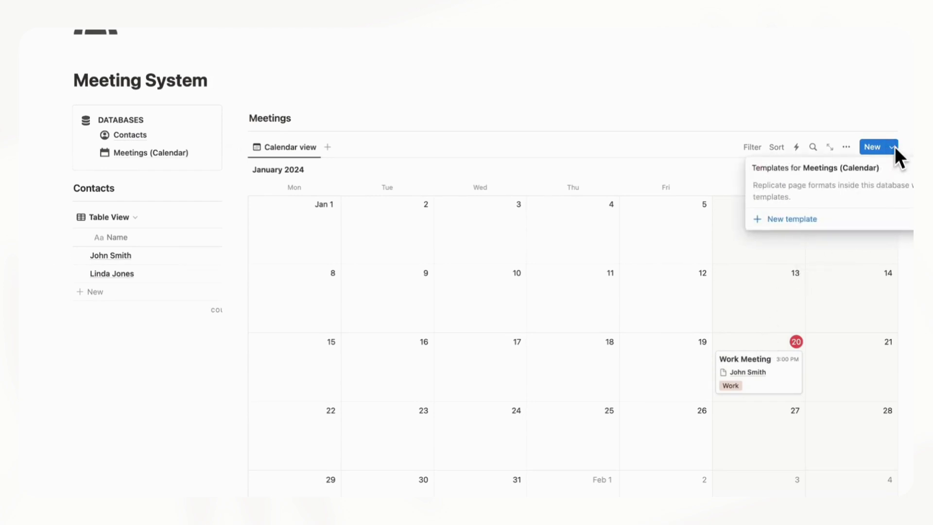
click(797, 221)
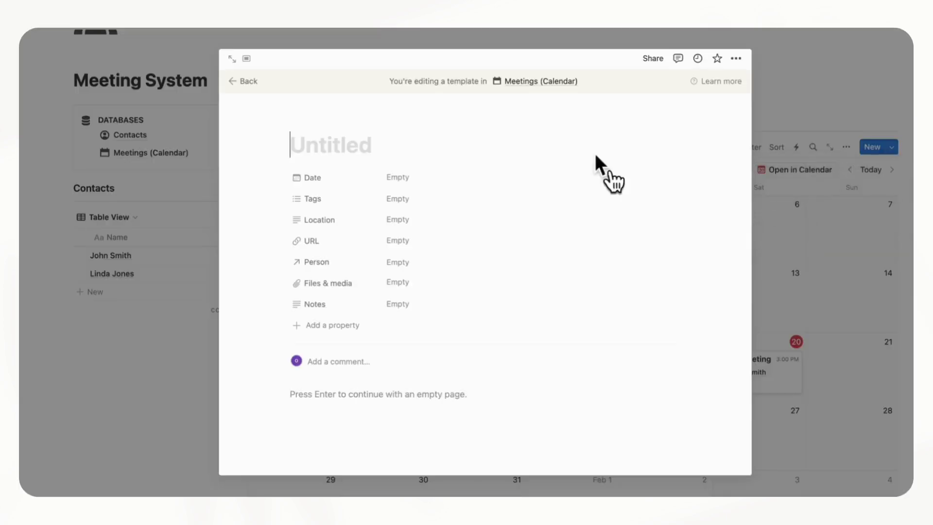
click(352, 157)
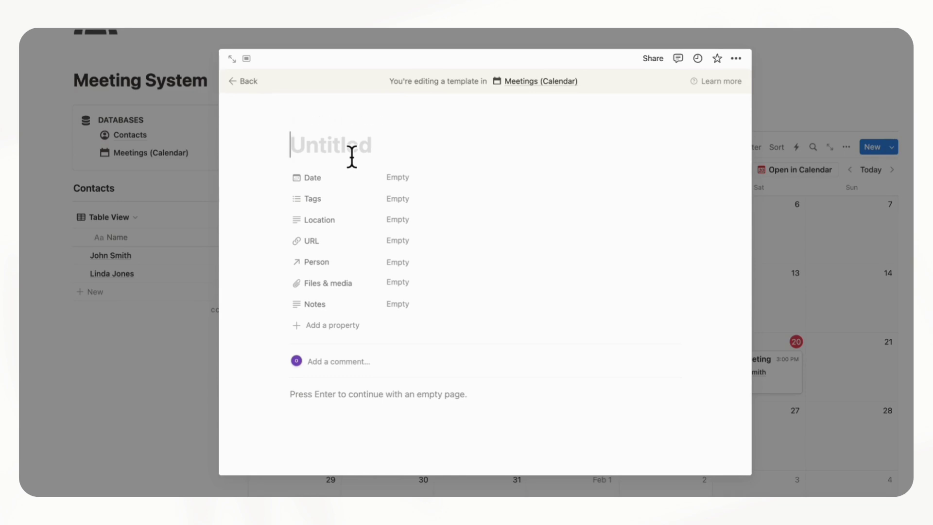
text(Work Meet)
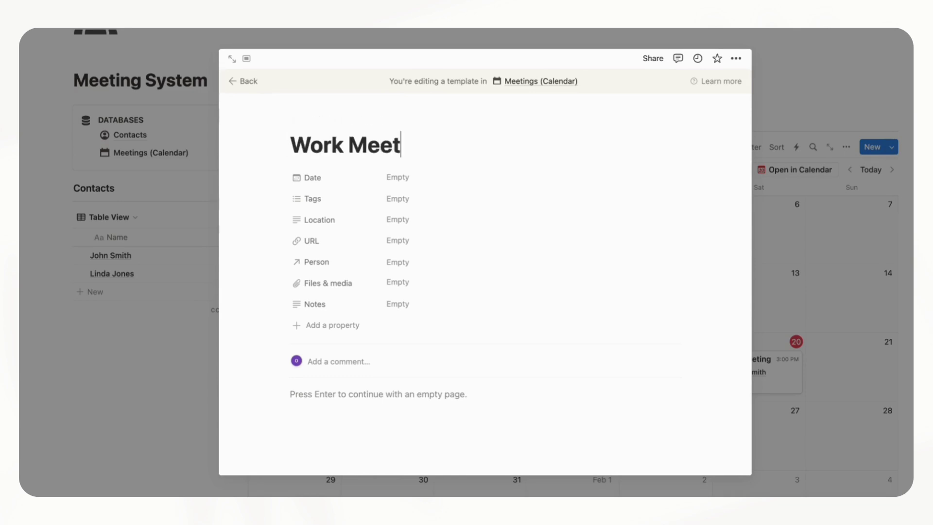
text(ing)
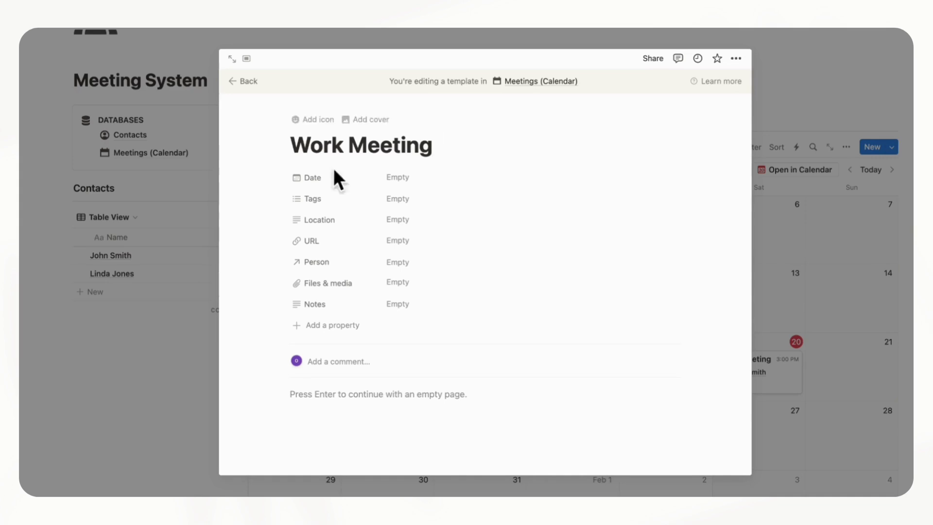
Add a Preparation Questions line with a divider and empty bullets, leaving blank lines above
scroll(347, 411, down, 2)
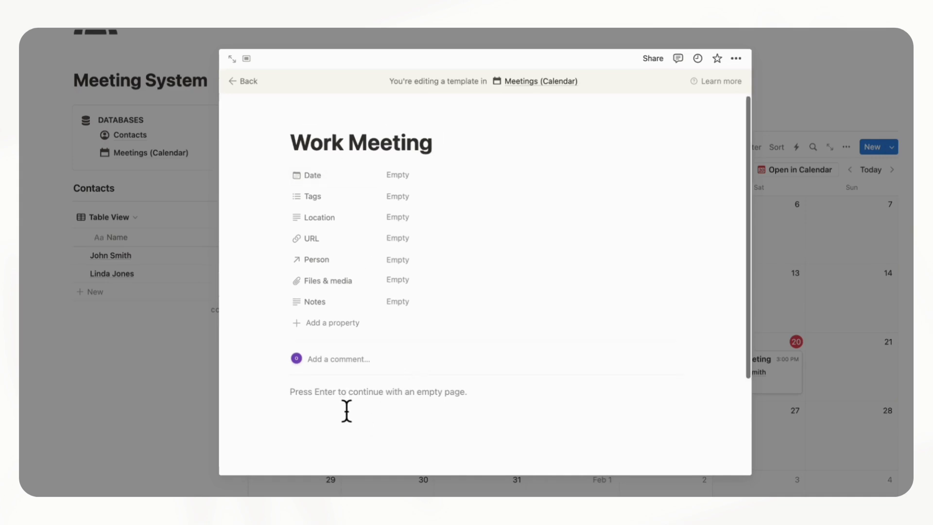
click(343, 351)
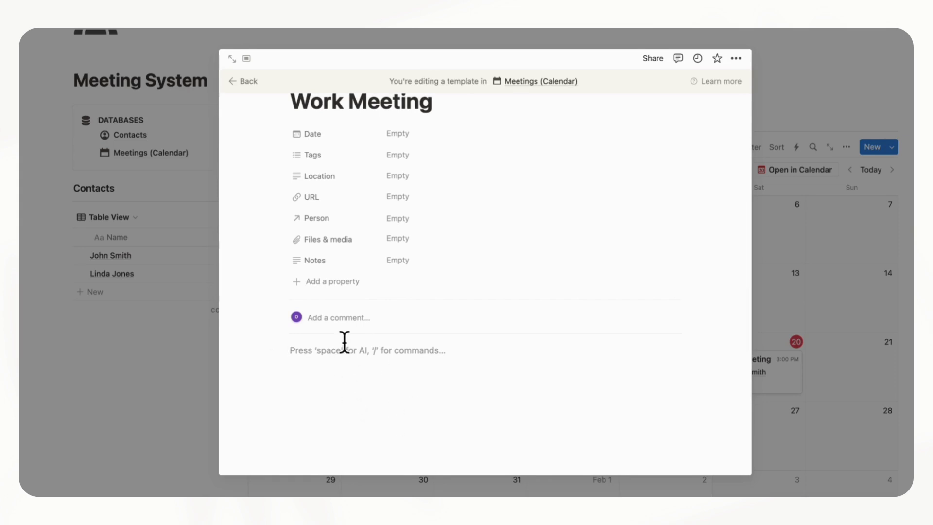
text(Preparation Quest)
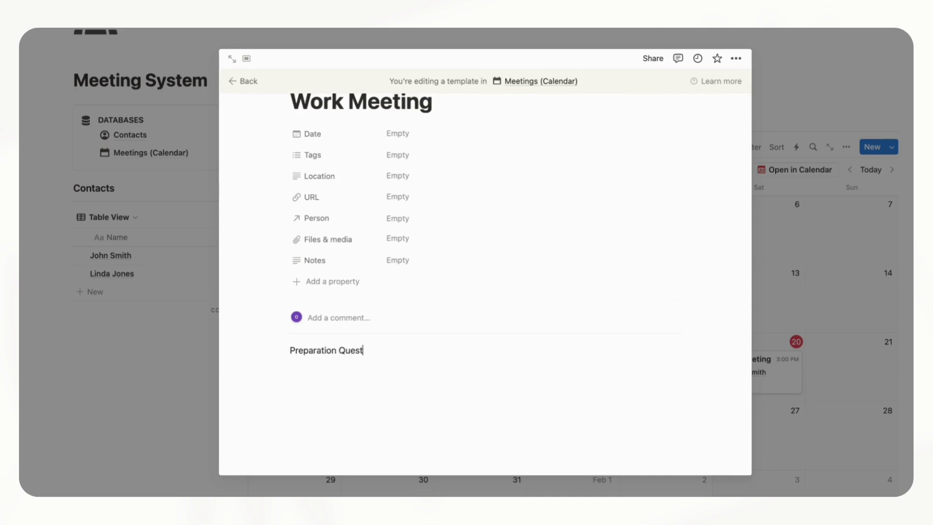
text(ions)
key(Return)
text(/divider)
key(Return)
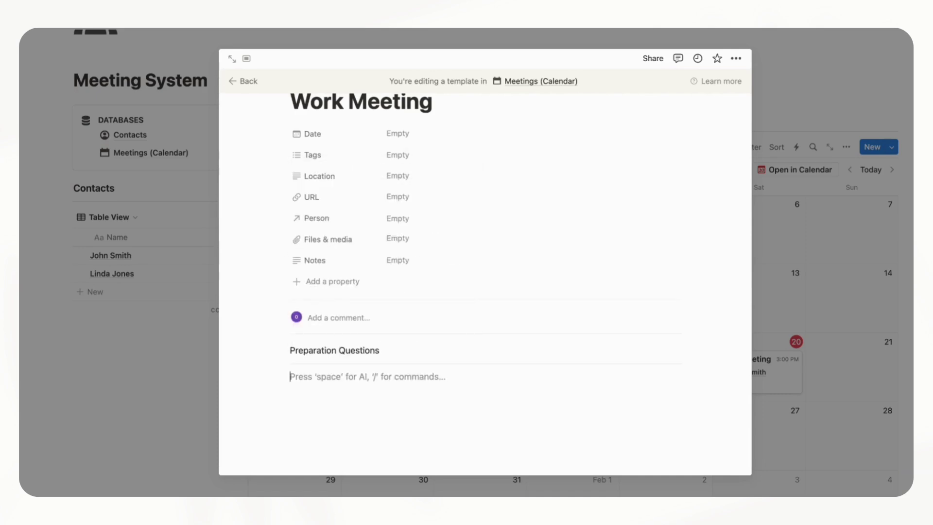
text(-)
key(Return)
key(Return)
key(Return)
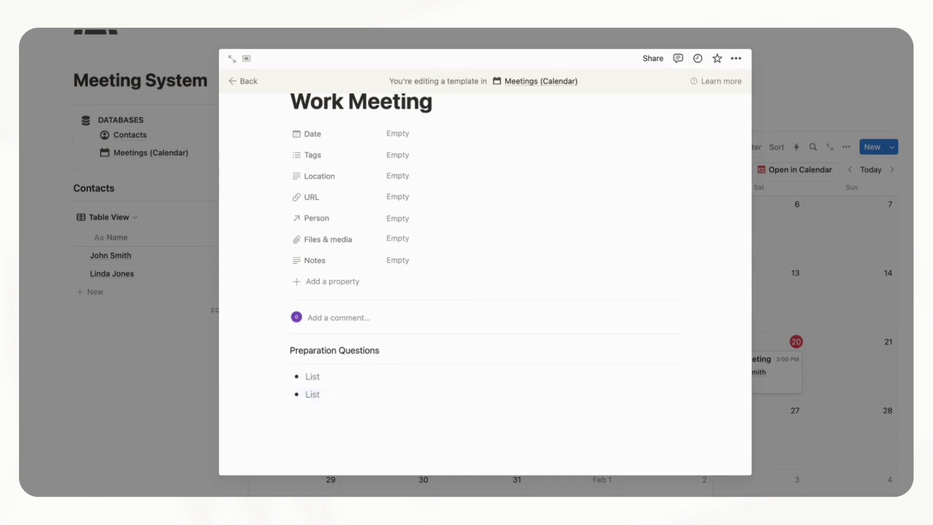
key(Return)
key(Return)
key(Return)
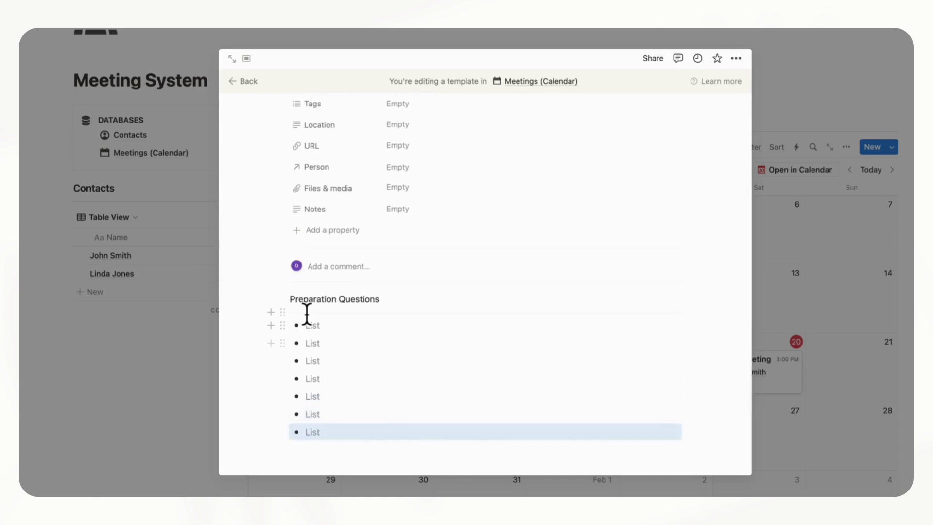
click(294, 305)
key(Return)
key(Return)
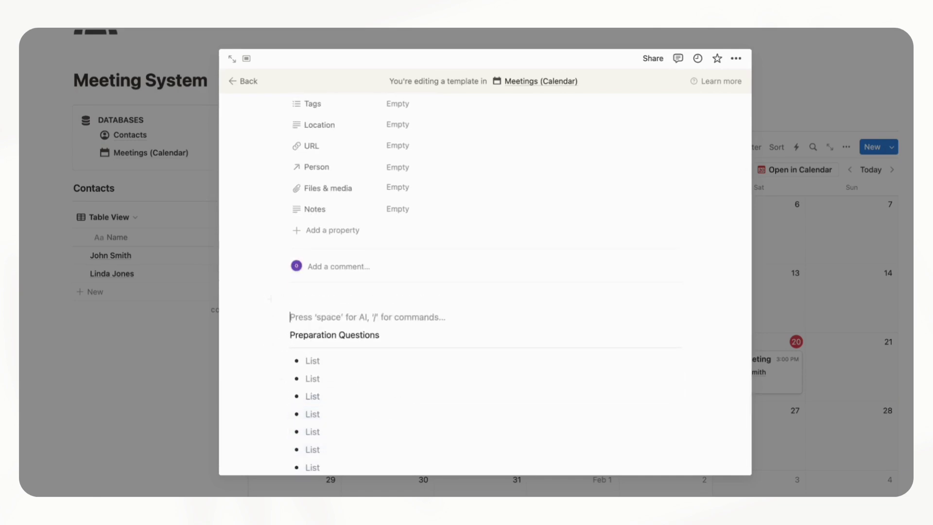
click(312, 302)
Add a To-do Heading 3 with a divider and four empty checkboxes
text(/heading)
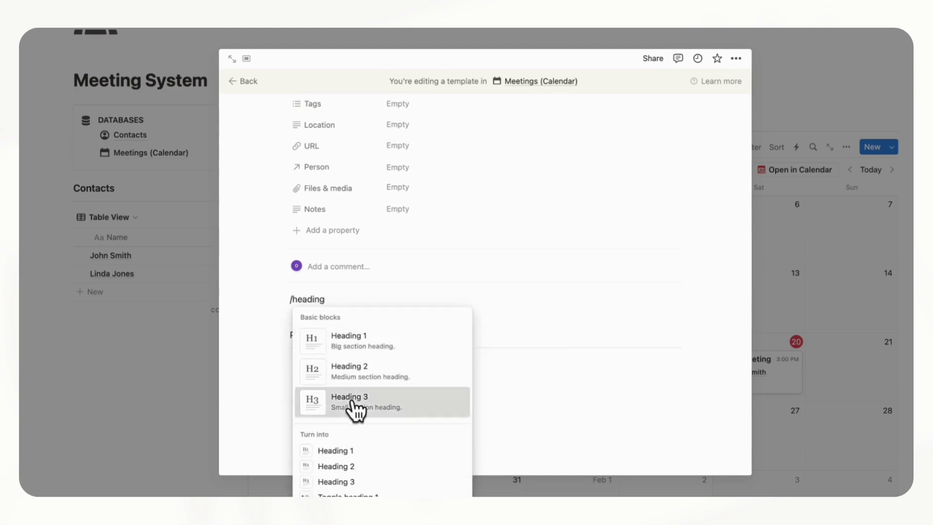
click(351, 401)
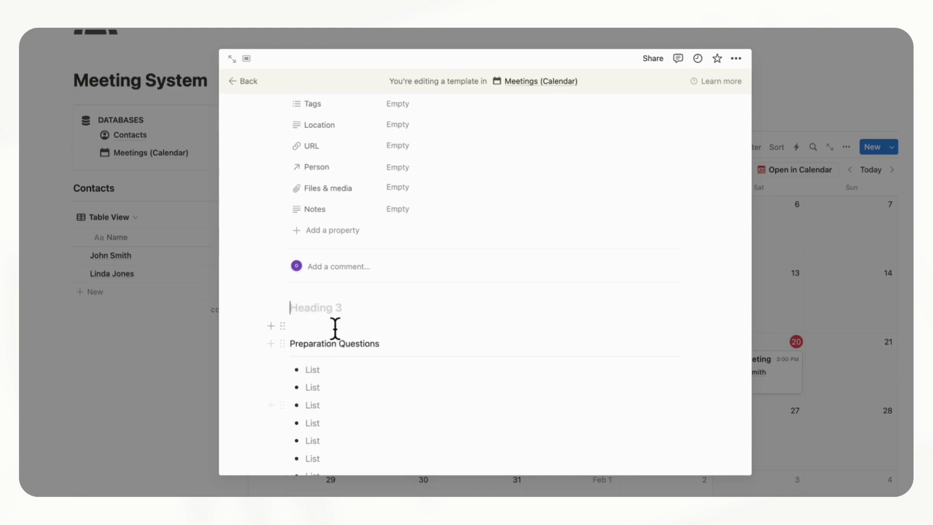
text(To-do)
key(Return)
text(/divider)
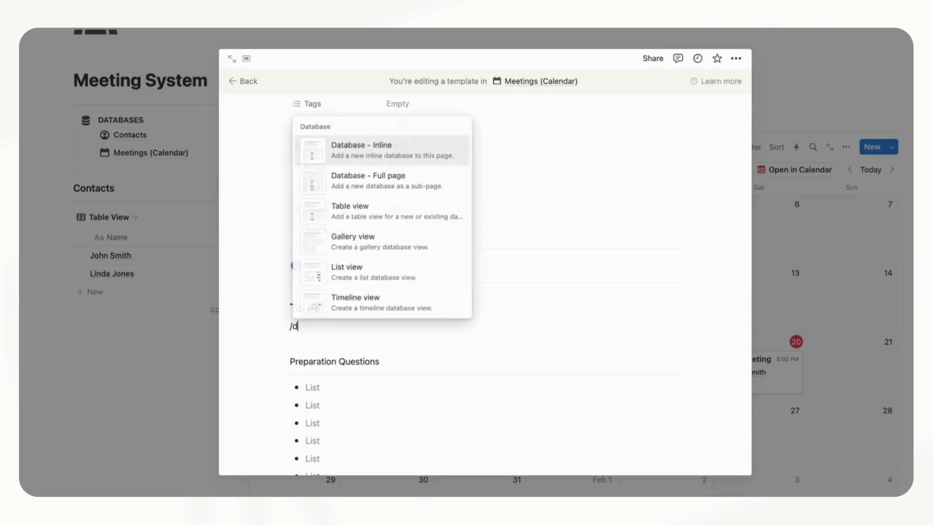
key(Return)
scroll(364, 366, down, 3)
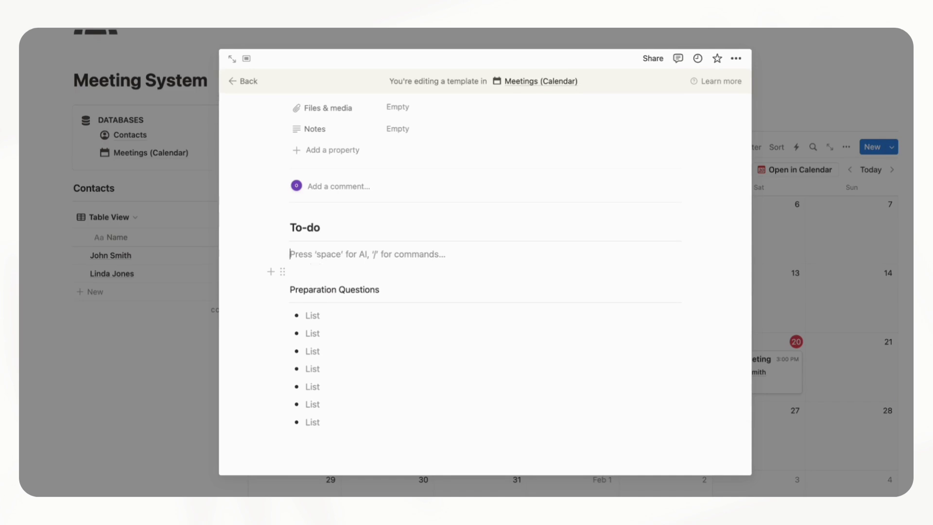
text(/check)
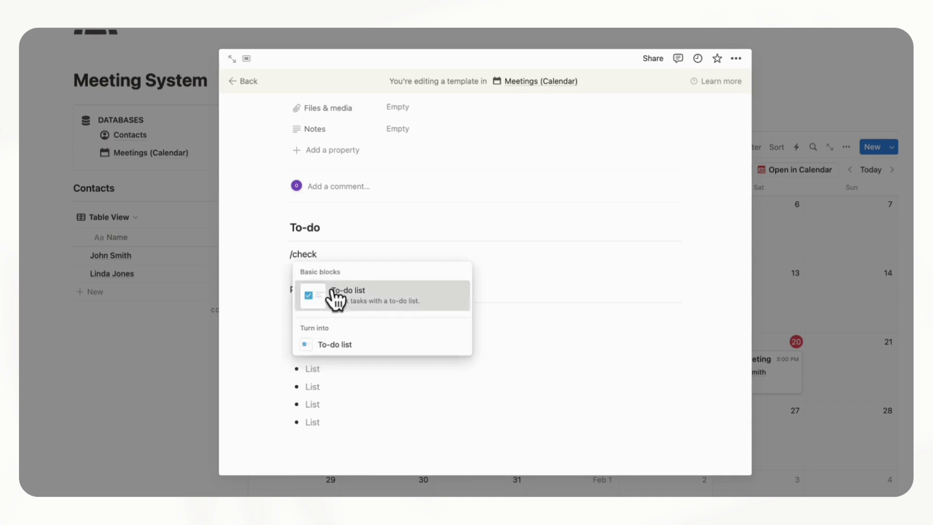
click(341, 292)
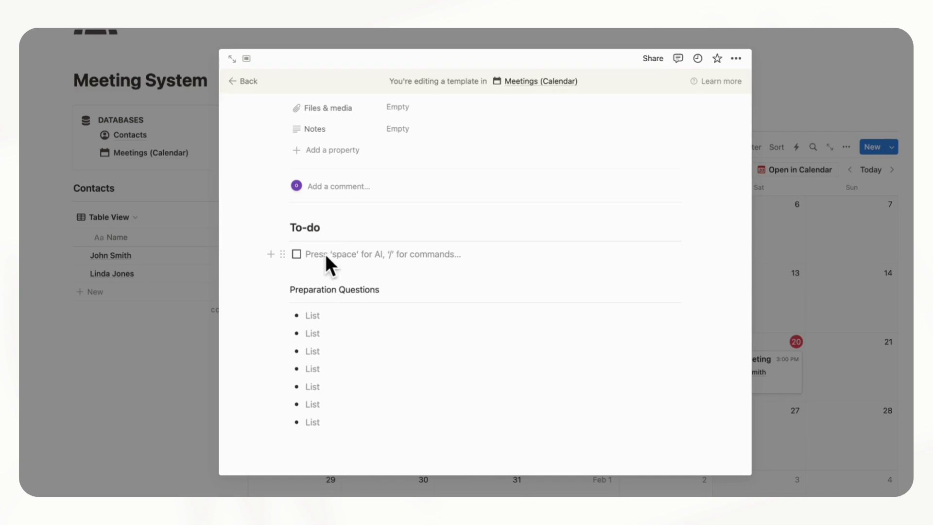
key(Return)
key(Return)
key(Return)
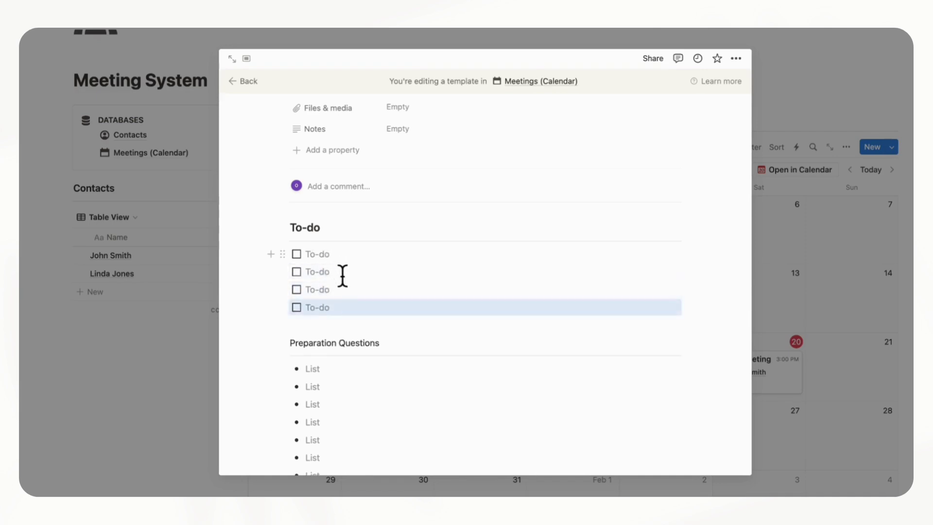
scroll(343, 275, down, 2)
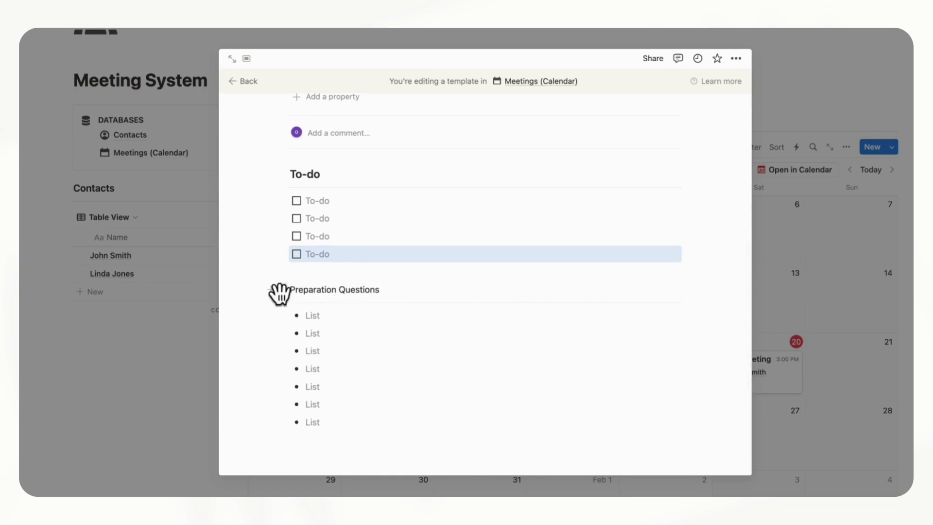
Turn Preparation Questions into a Heading 3
click(282, 290)
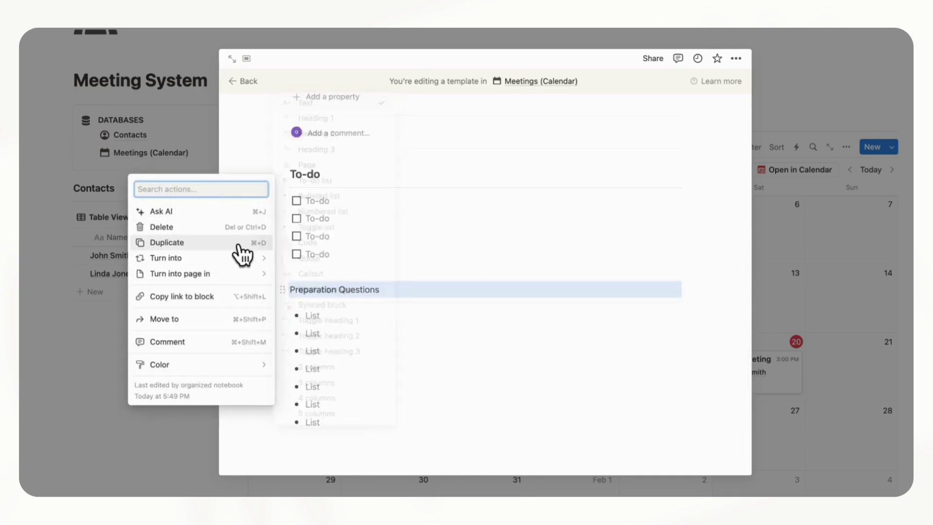
mouse_move(242, 261)
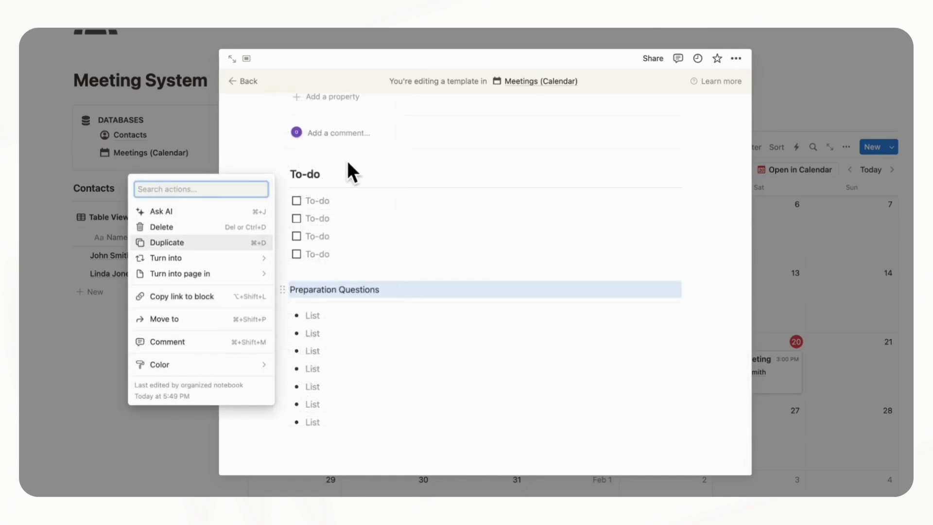
click(331, 151)
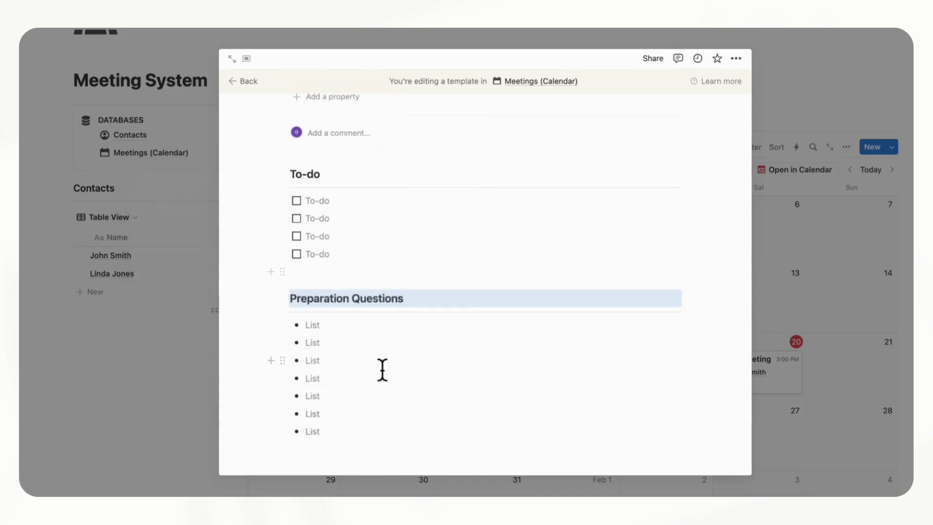
scroll(375, 306, down, 1)
click(324, 448)
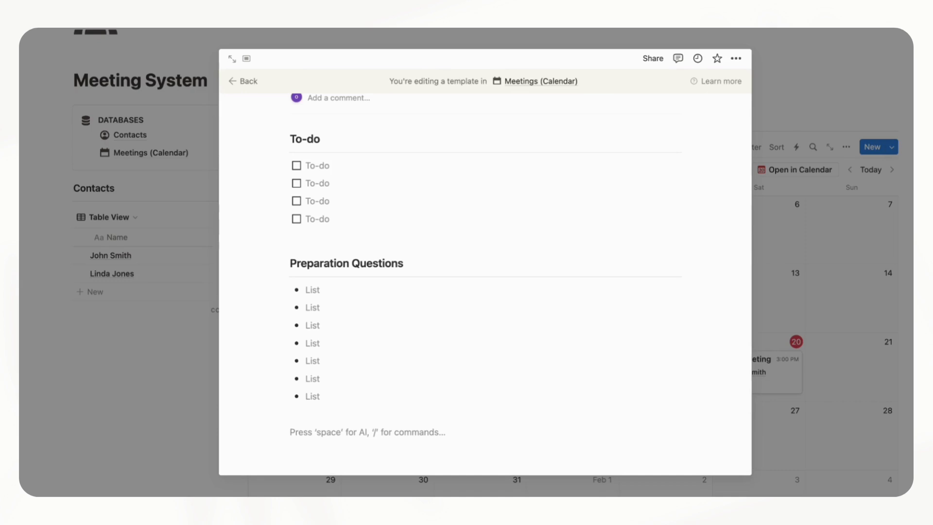
Add an Action Plan Heading 3 with a divider, leaving blank lines above it
text(/heading)
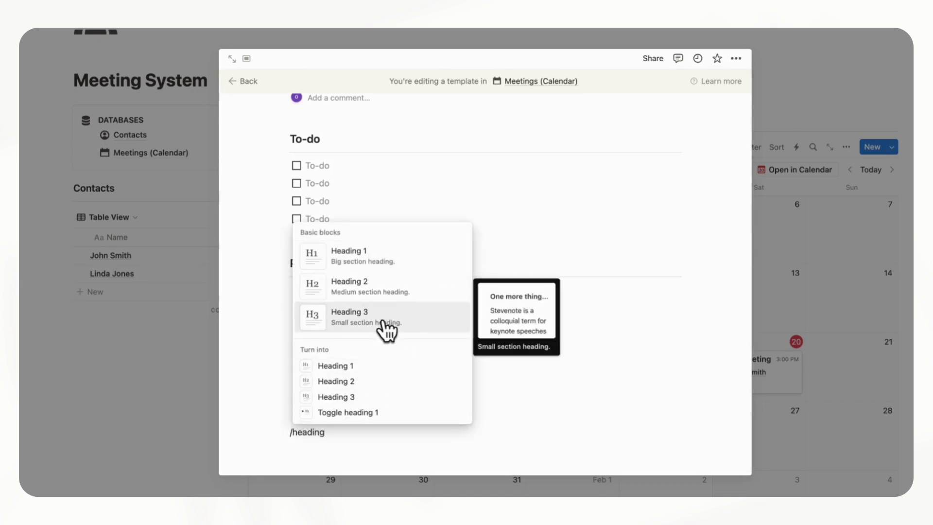
click(386, 324)
scroll(360, 445, down, 1)
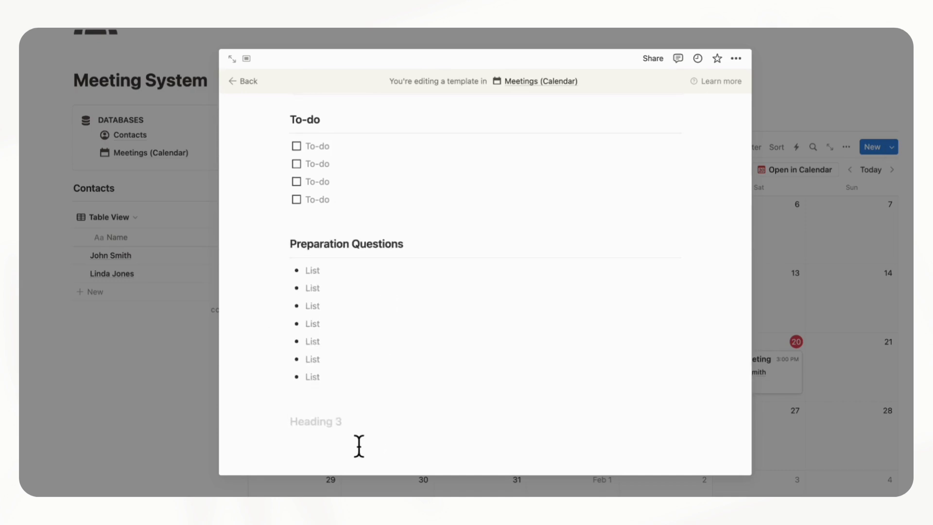
text(Act)
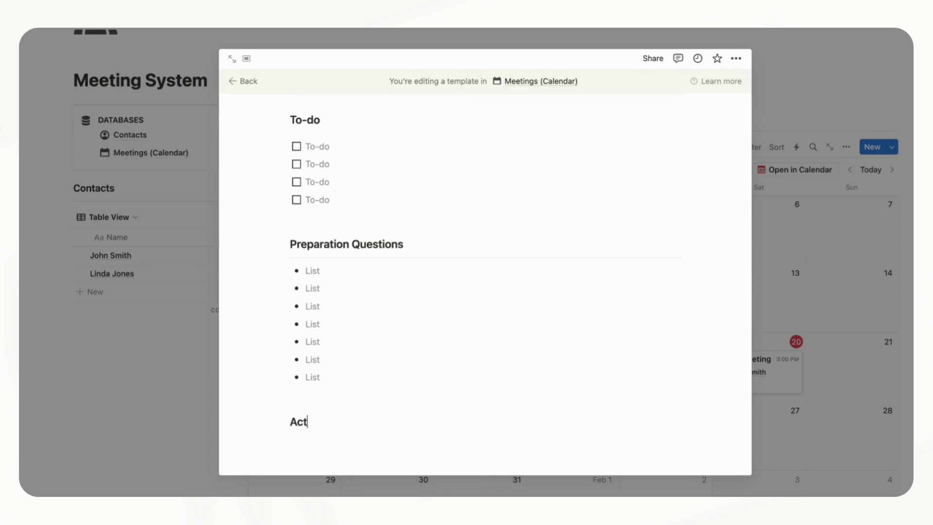
text(ion Plan)
key(Return)
text(/divider)
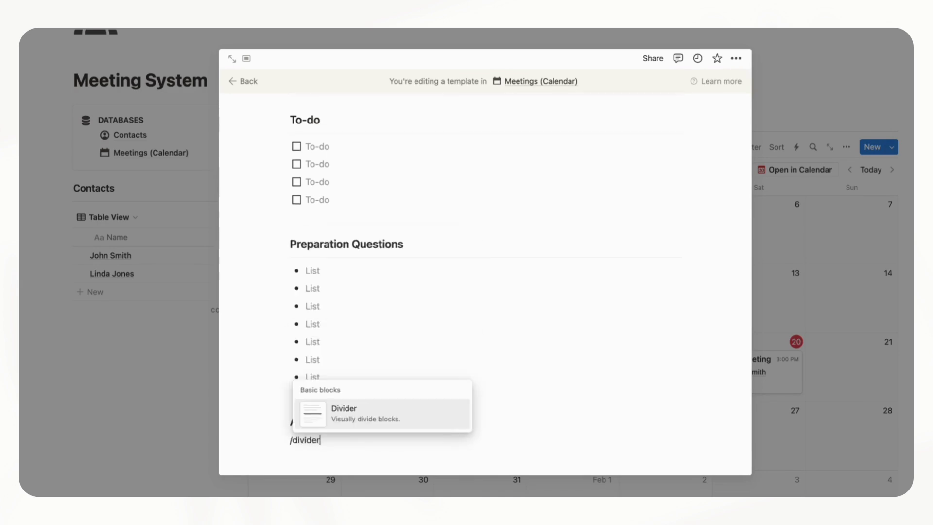
key(Return)
click(336, 389)
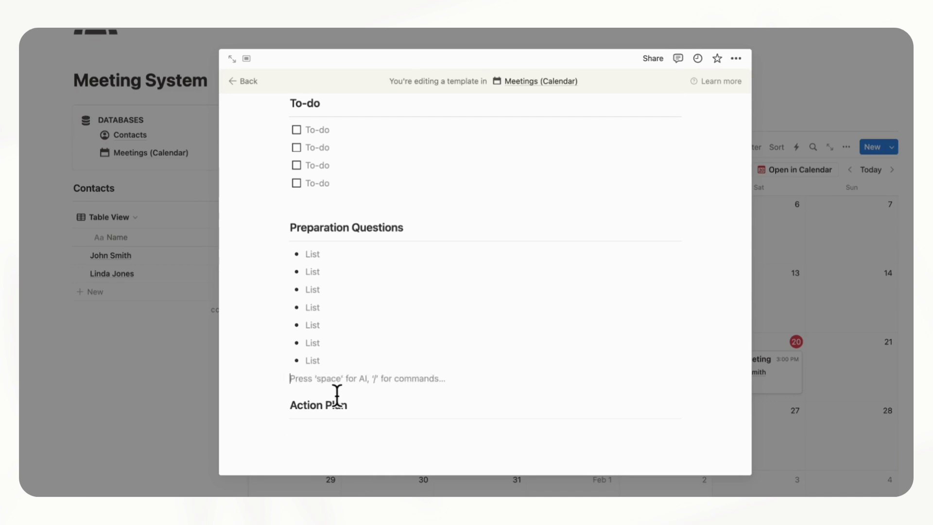
key(Return)
key(Return)
key(Return)
key(Return)
key(Return)
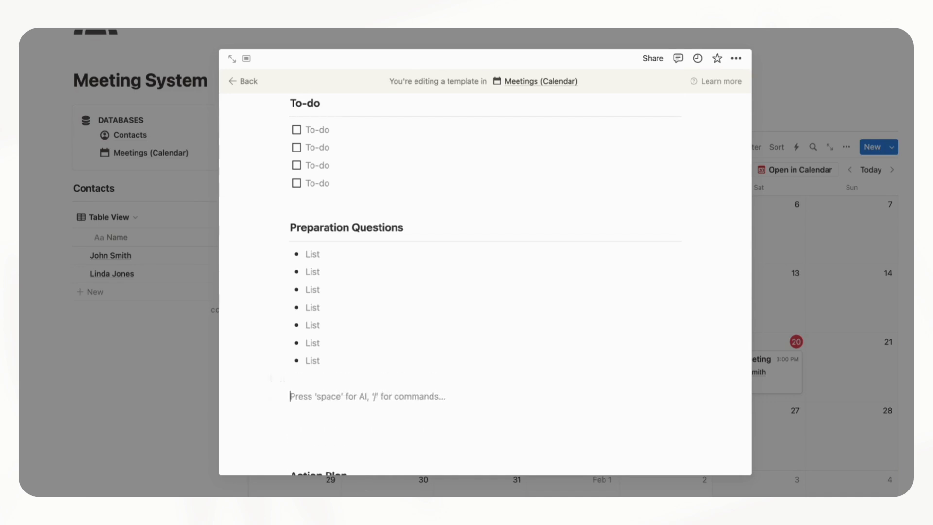
click(311, 384)
scroll(311, 392, down, 2)
key(Return)
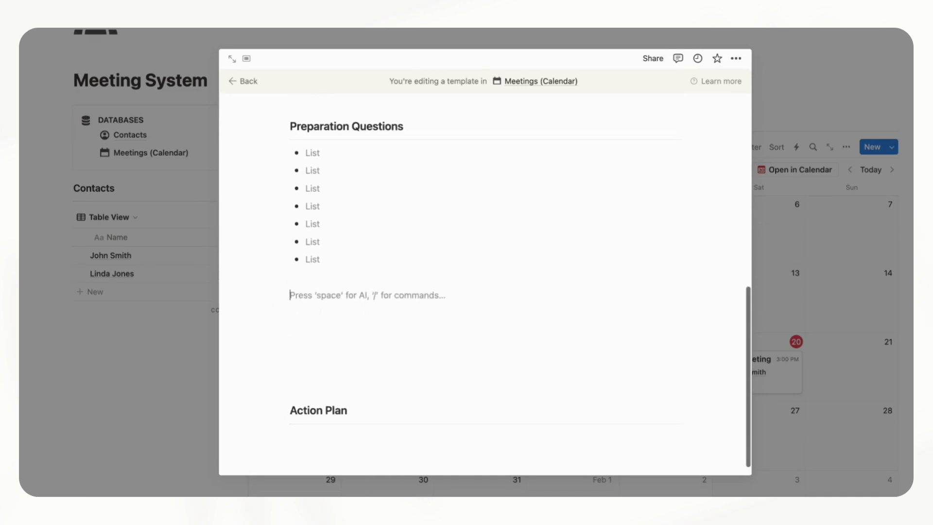
Add a Notes Heading 3 with a divider and six empty bullets above Action Plan
text(/head)
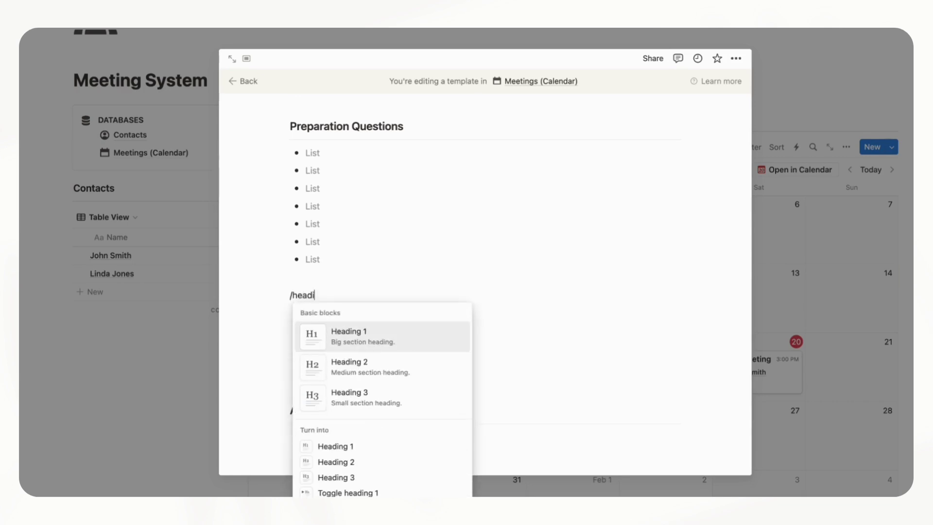
text(i)
click(352, 401)
text(Notes)
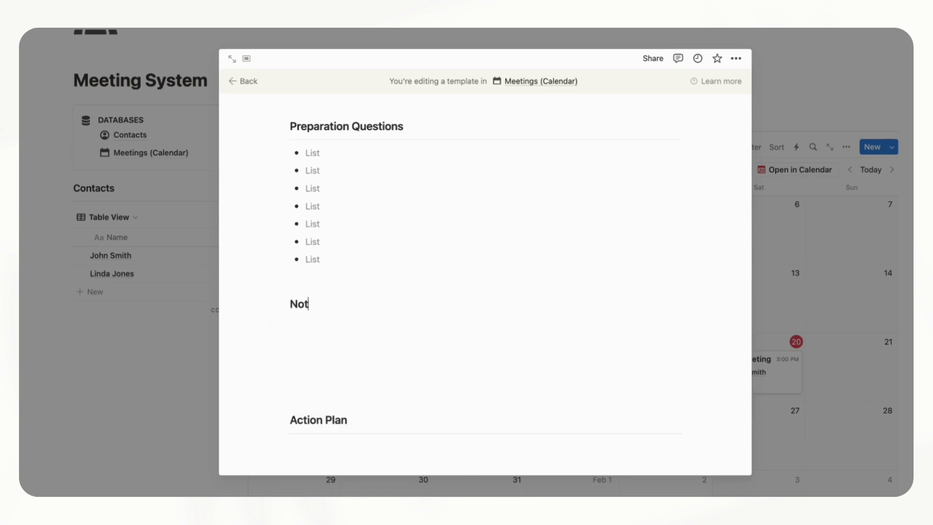
key(Return)
text(/divid)
key(Return)
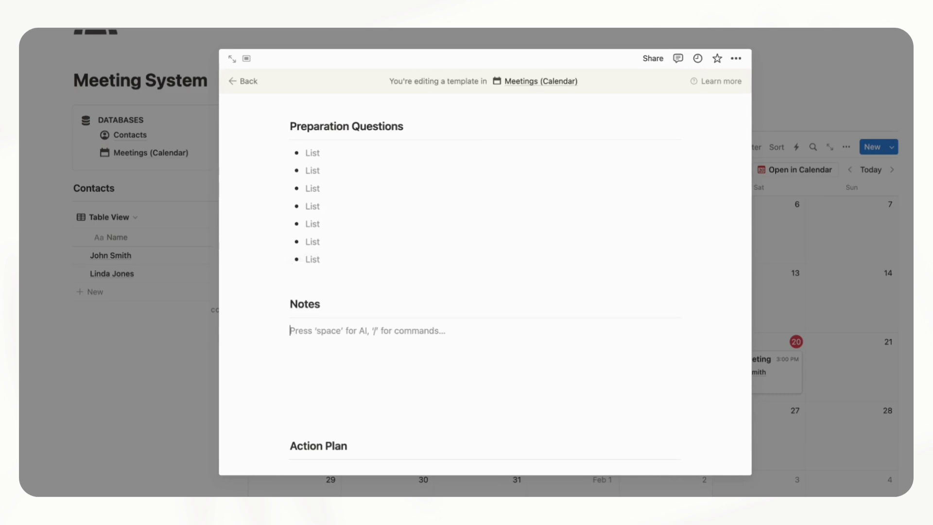
click(362, 401)
key(BackSpace)
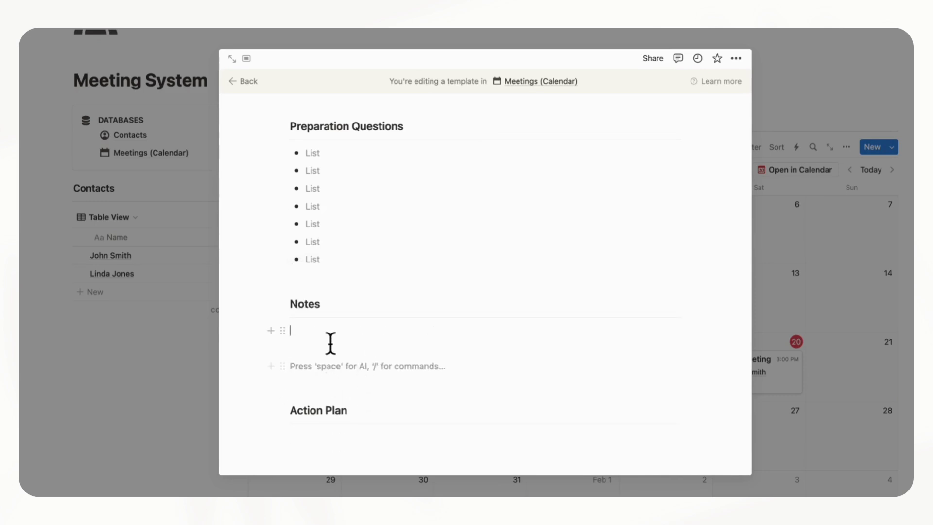
text(-)
key(Return)
key(Return)
key(Return)
key(Return)
key(Return)
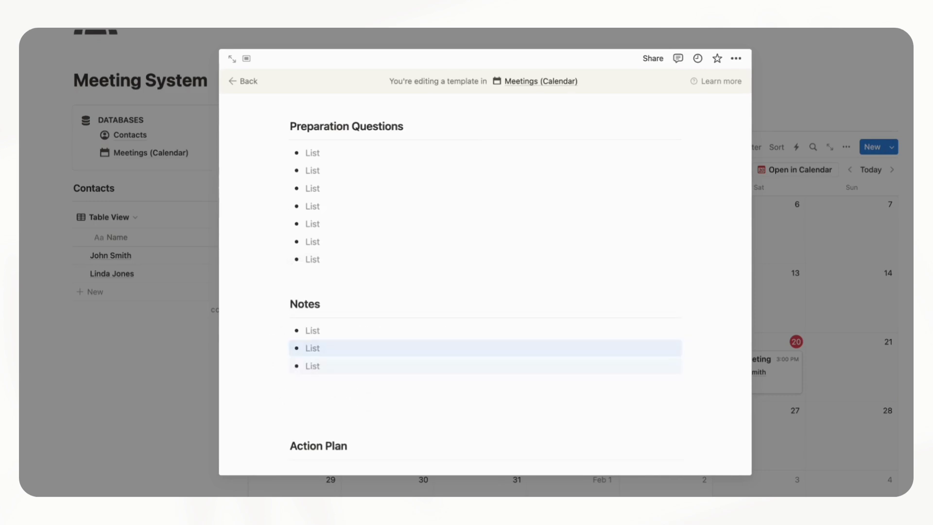
scroll(352, 389, down, 2)
click(316, 377)
key(BackSpace)
key(BackSpace)
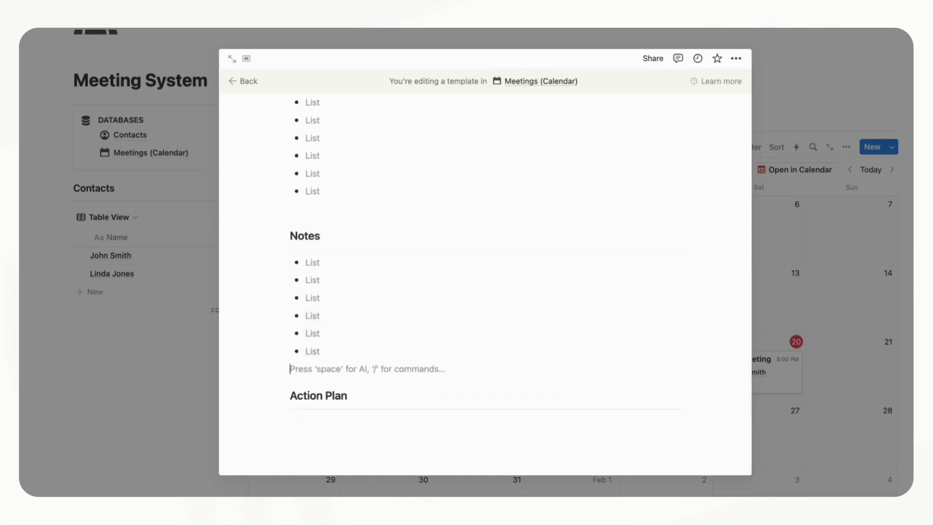
Fill the Action Plan section with several empty bullet points
click(311, 427)
key(super+d)
key(super+d)
key(super+d)
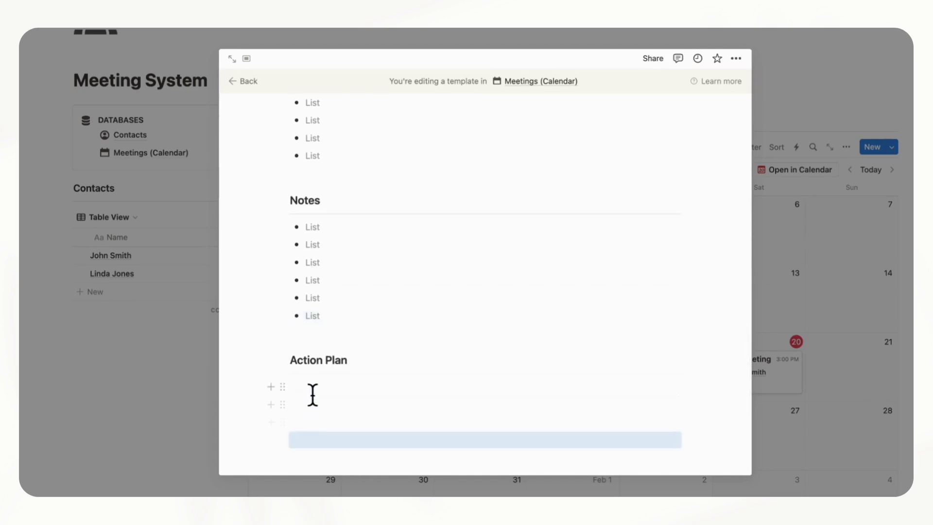
click(313, 392)
text(-)
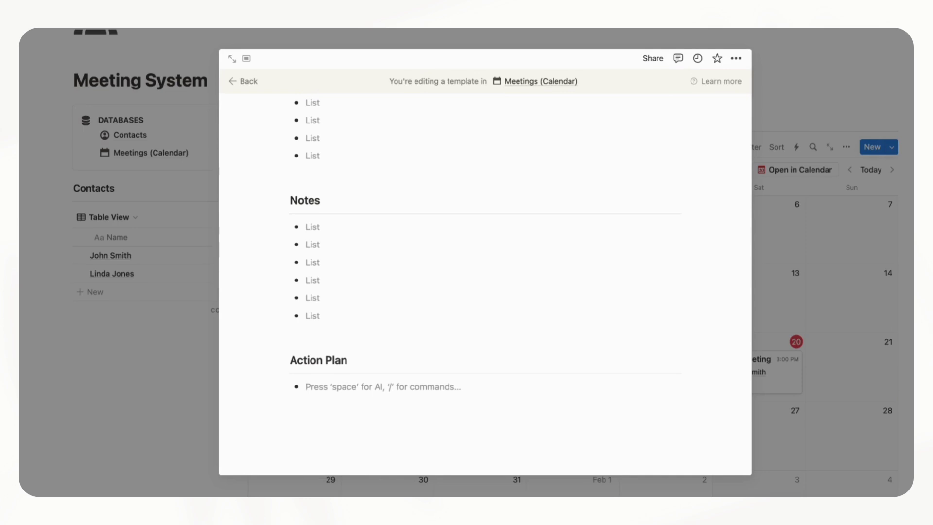
key(super+d)
key(super+d)
key(super+d)
key(super+d)
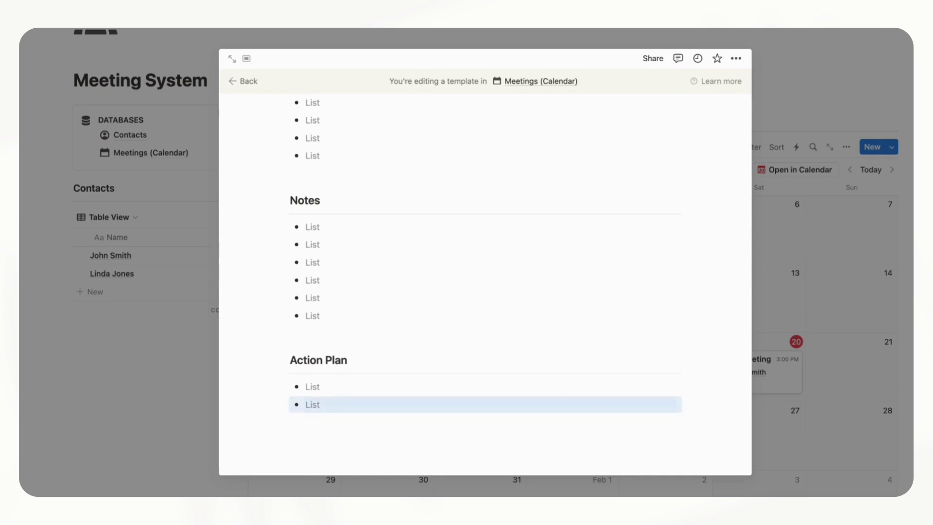
scroll(372, 373, up, 2)
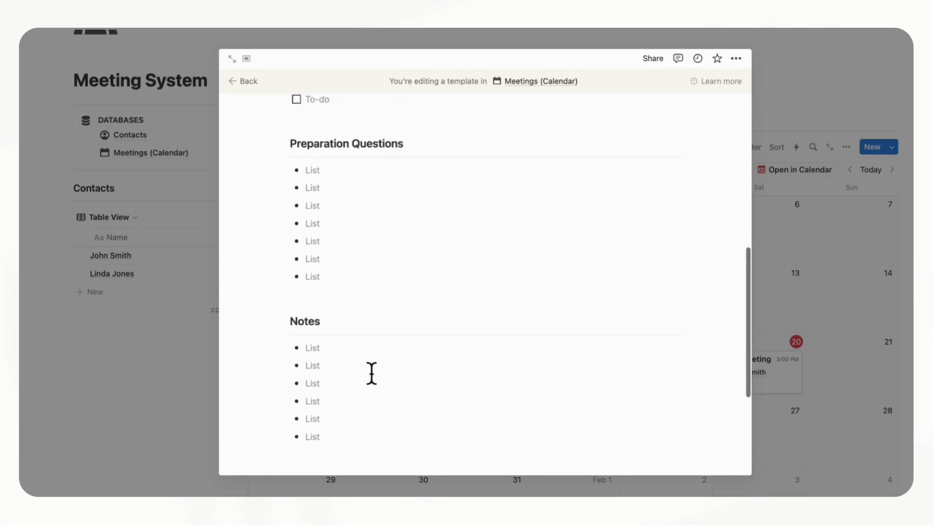
scroll(371, 373, down, 3)
scroll(372, 373, up, 8)
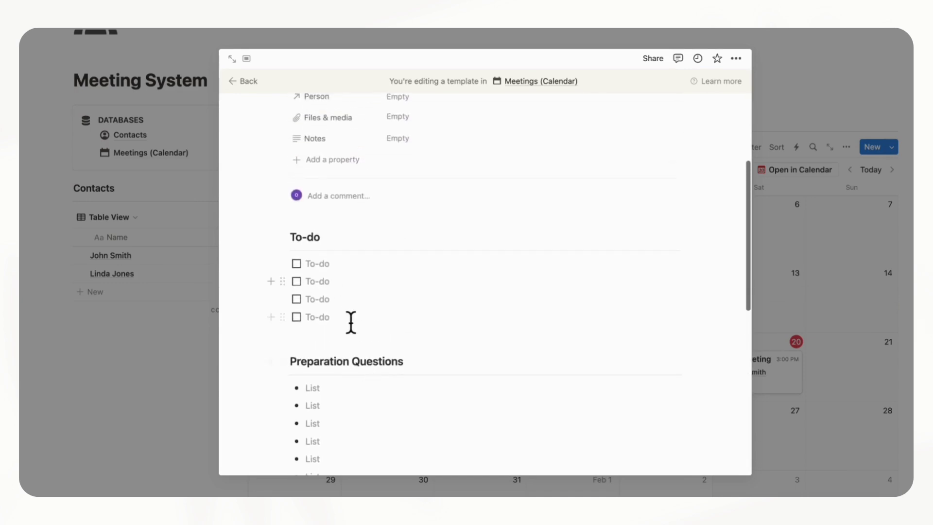
scroll(350, 311, down, 4)
scroll(345, 277, down, 3)
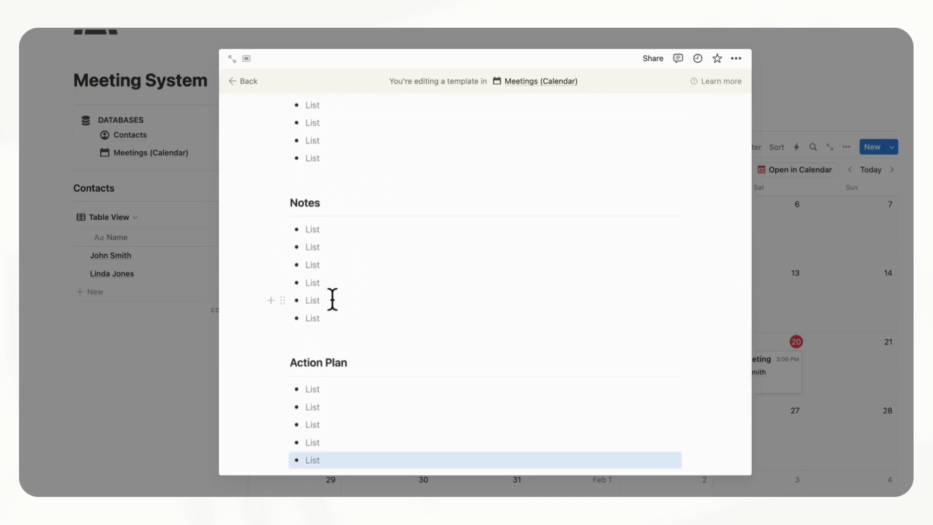
scroll(340, 369, down, 2)
scroll(340, 341, up, 10)
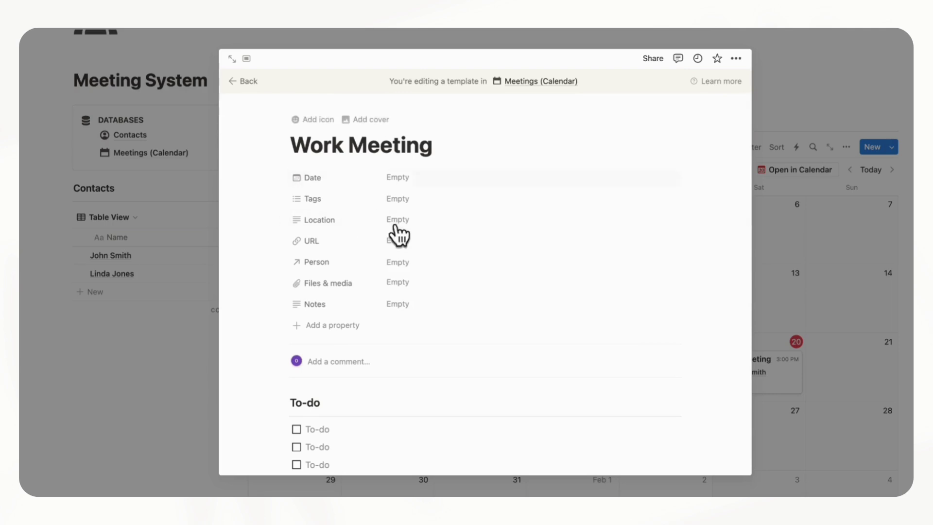
Return to the Meetings calendar and open the Work Meeting template's options
click(249, 86)
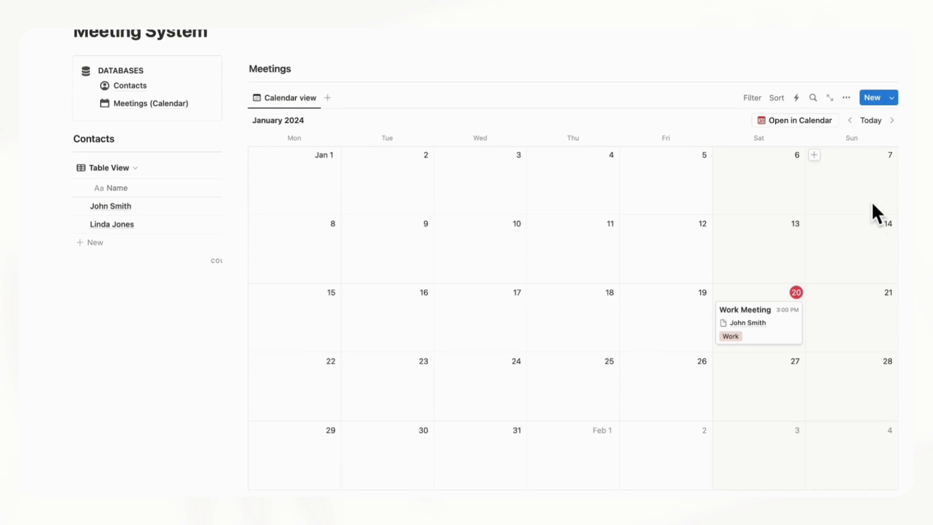
click(894, 99)
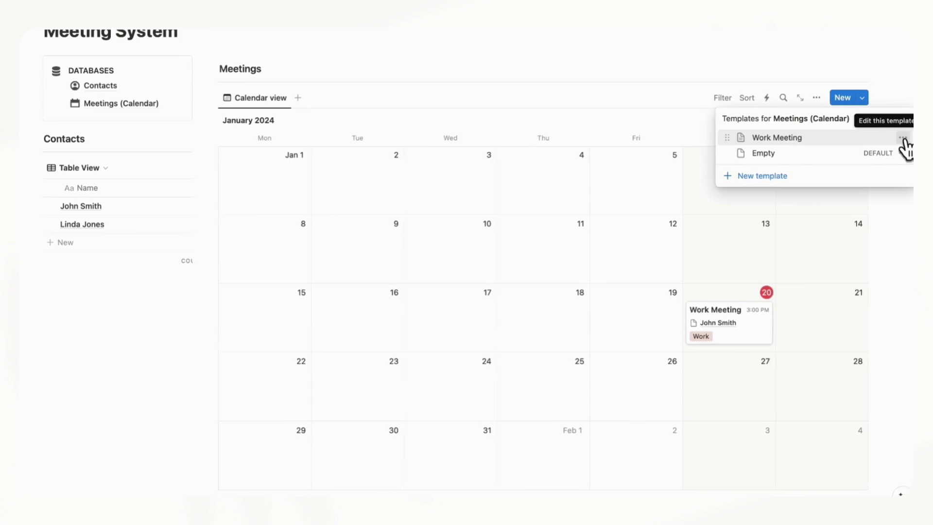
click(912, 139)
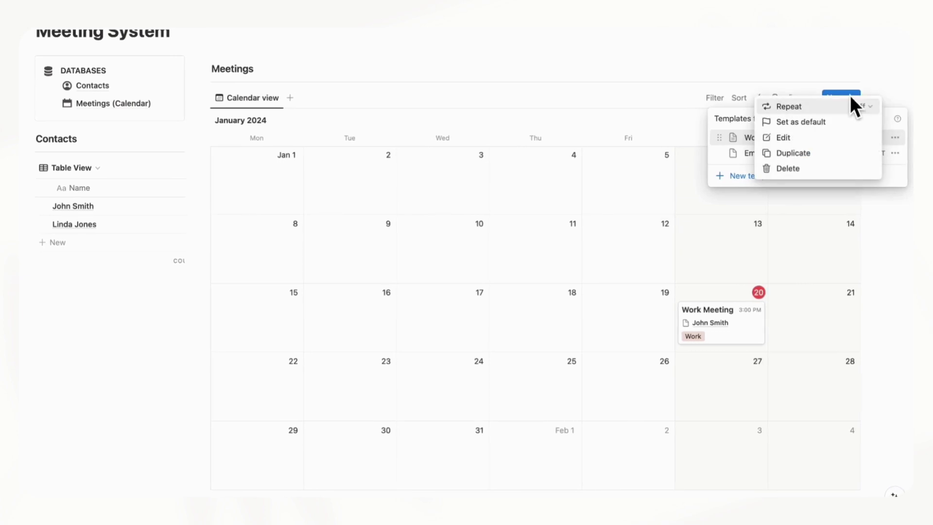
Preview an Every week repeat for the Work Meeting template, then close everything without saving
click(862, 107)
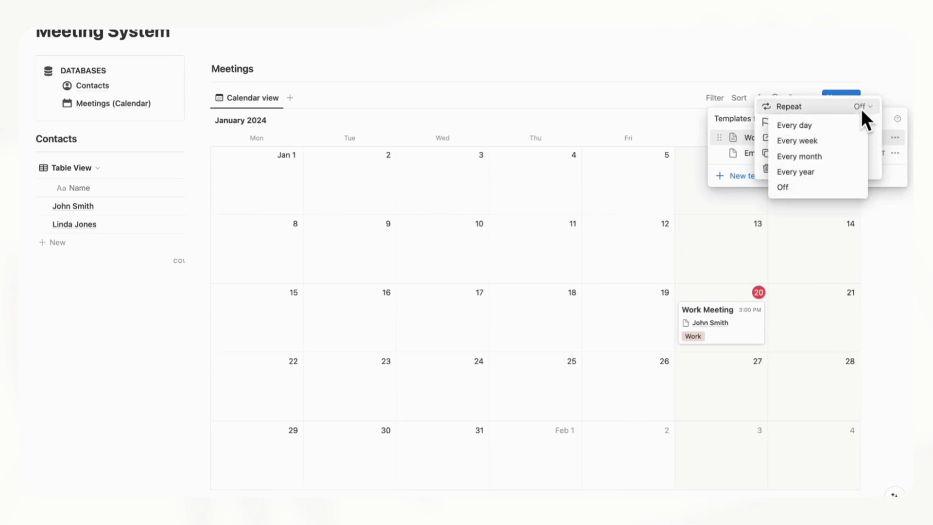
click(809, 141)
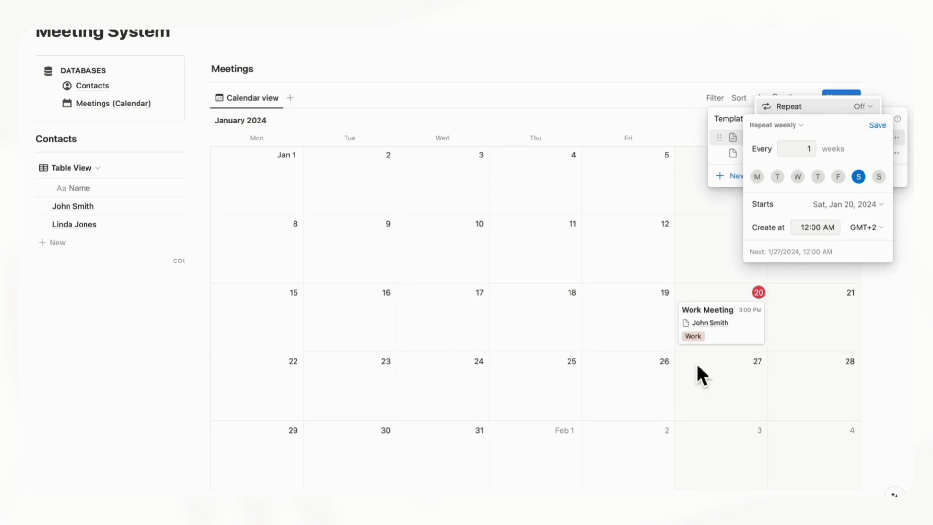
click(906, 130)
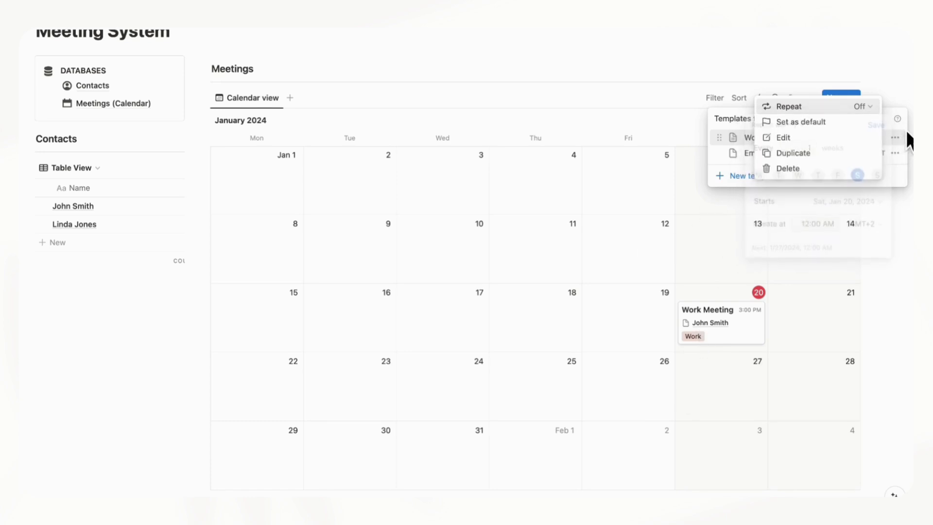
click(903, 93)
click(903, 92)
scroll(757, 347, down, 2)
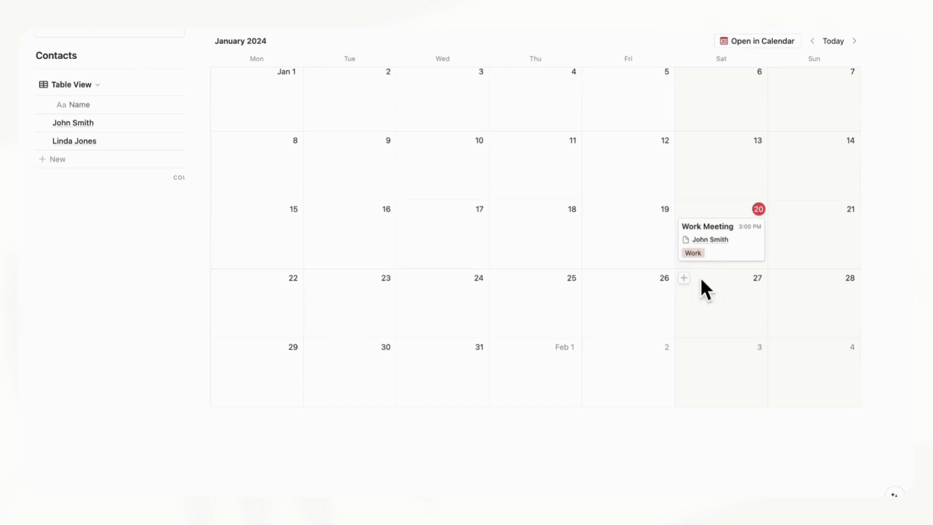
Duplicate the Jan 20 Work Meeting and move the copy to January 27
right_click(756, 248)
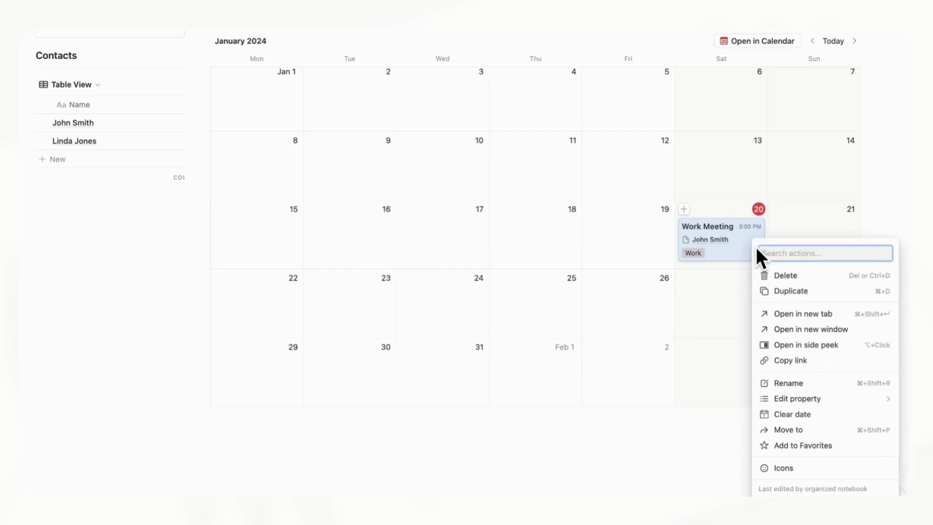
click(778, 292)
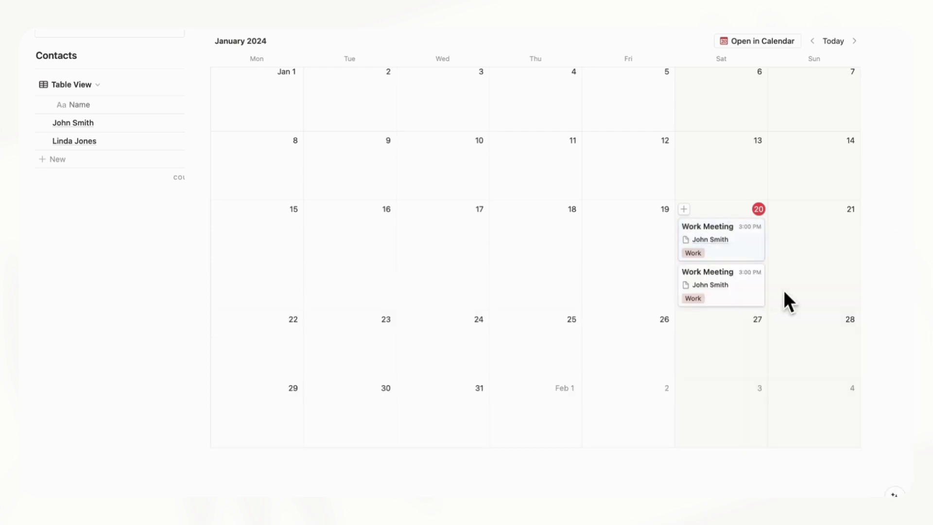
drag(744, 292, 745, 343)
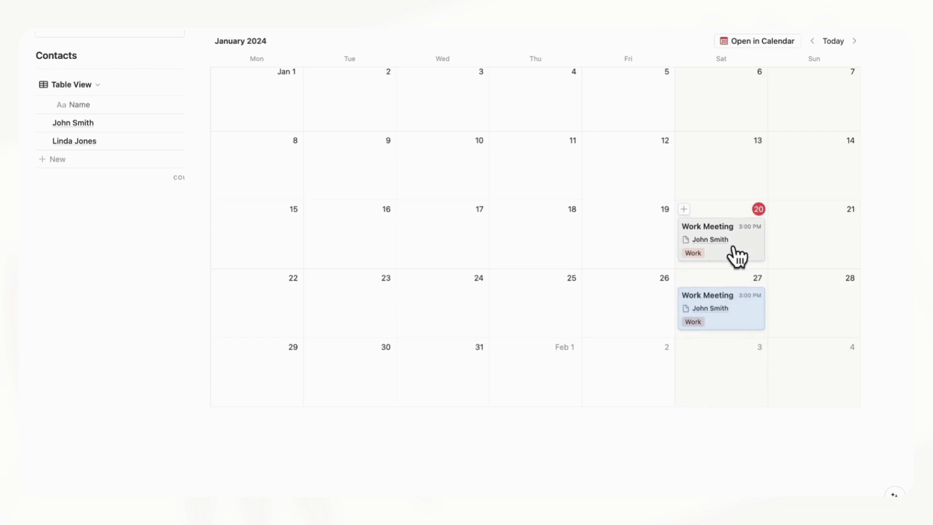
scroll(757, 324, up, 3)
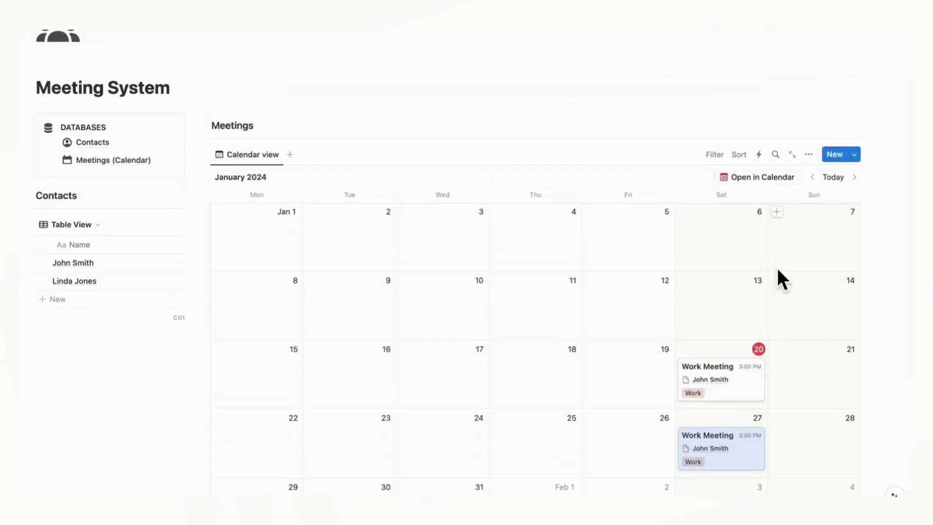
Apply the Work Meeting template to the Jan 20 meeting and close its page
click(755, 396)
scroll(354, 312, down, 3)
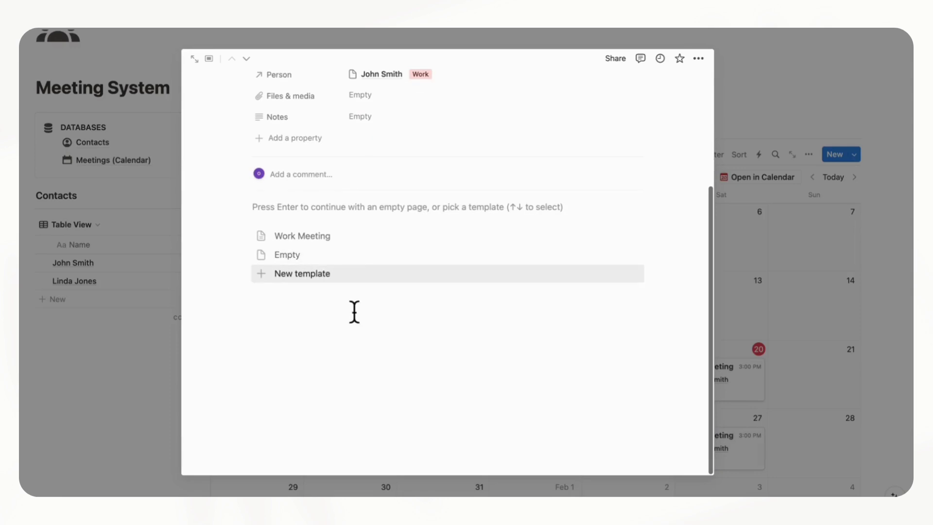
click(301, 240)
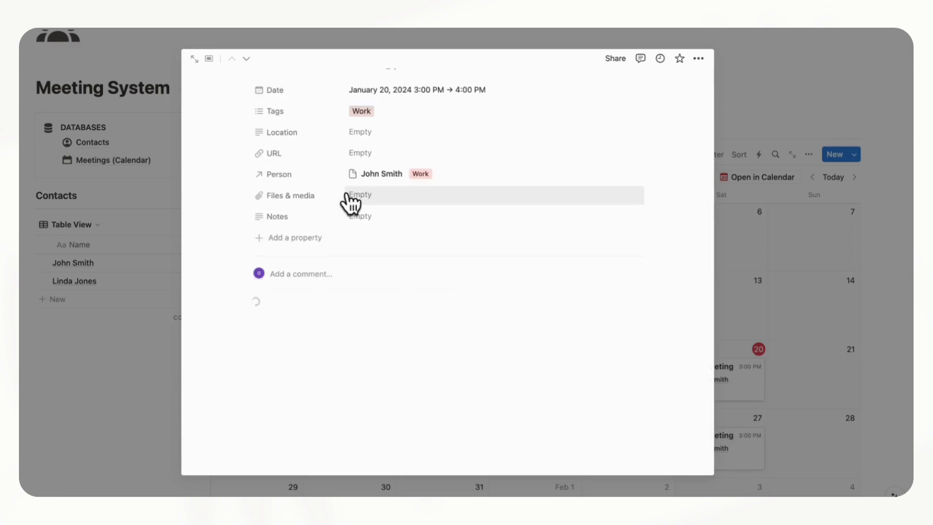
scroll(350, 203, up, 2)
scroll(346, 202, down, 10)
scroll(352, 213, up, 8)
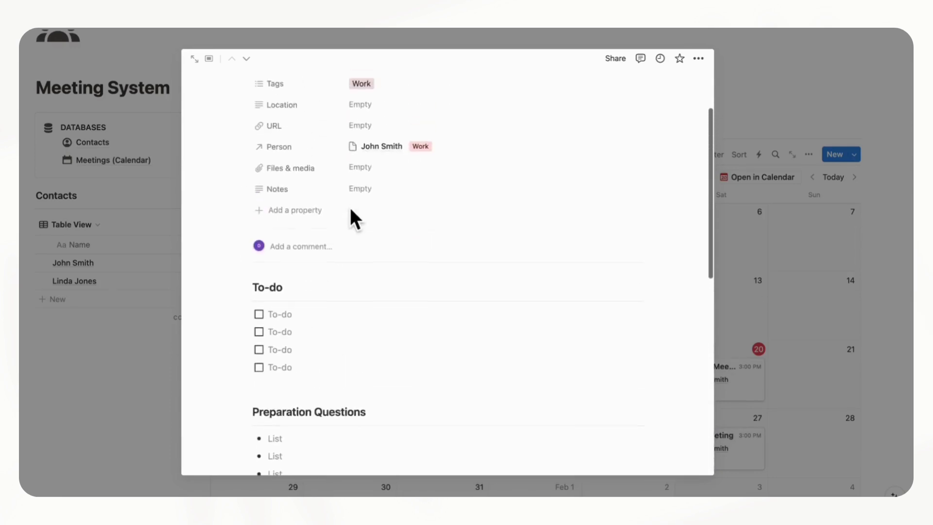
scroll(355, 218, down, 3)
scroll(352, 217, up, 6)
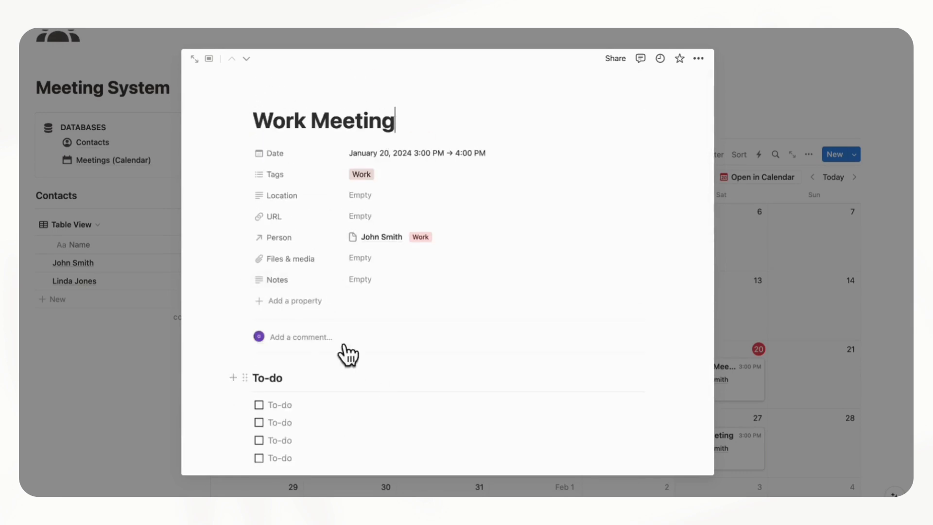
scroll(383, 380, down, 1)
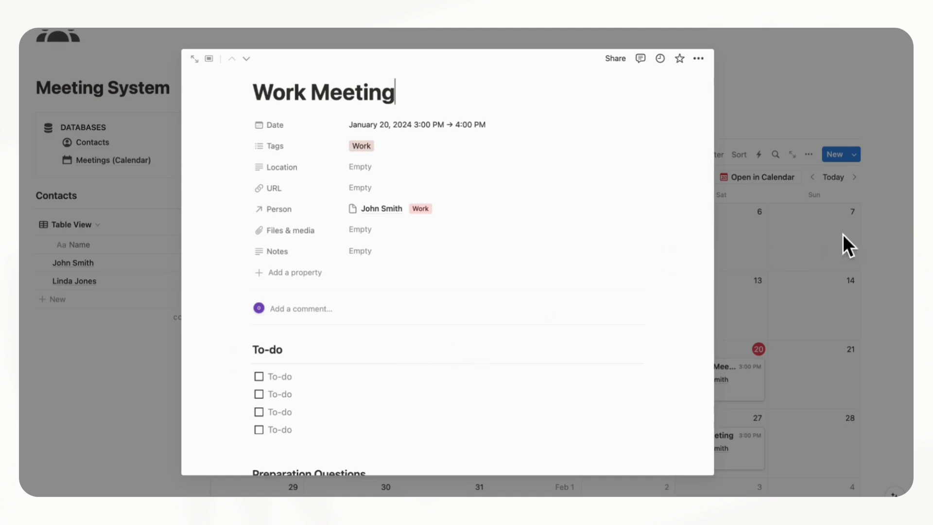
click(843, 234)
click(855, 155)
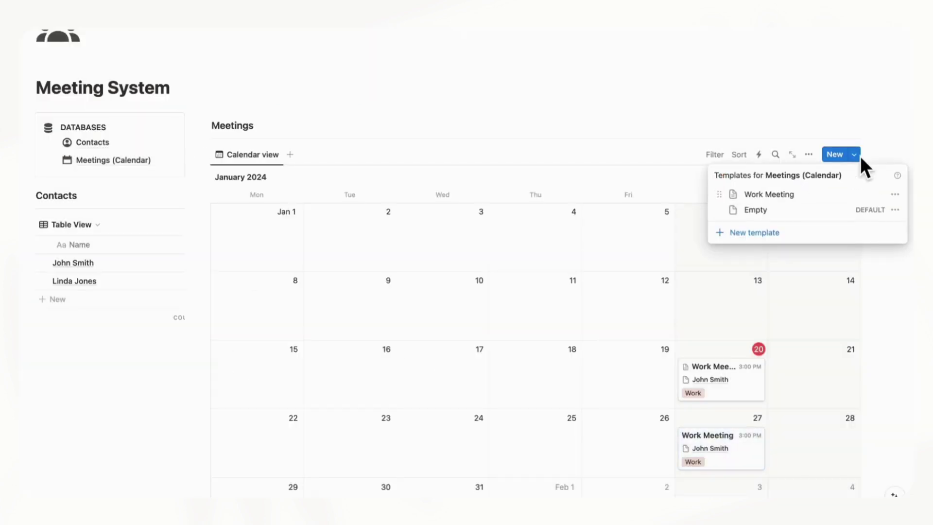
Duplicate the Work Meeting template and rename the copy to 'Client Meeting'
click(895, 194)
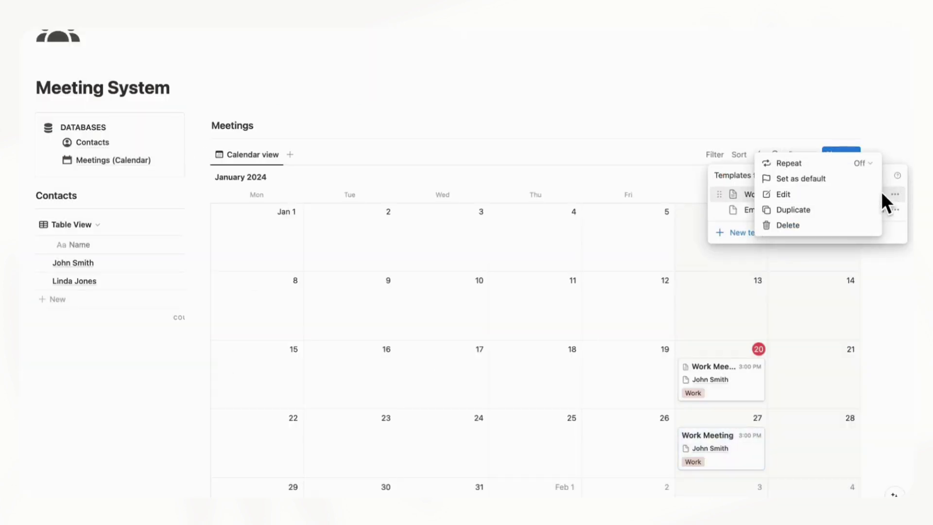
click(855, 213)
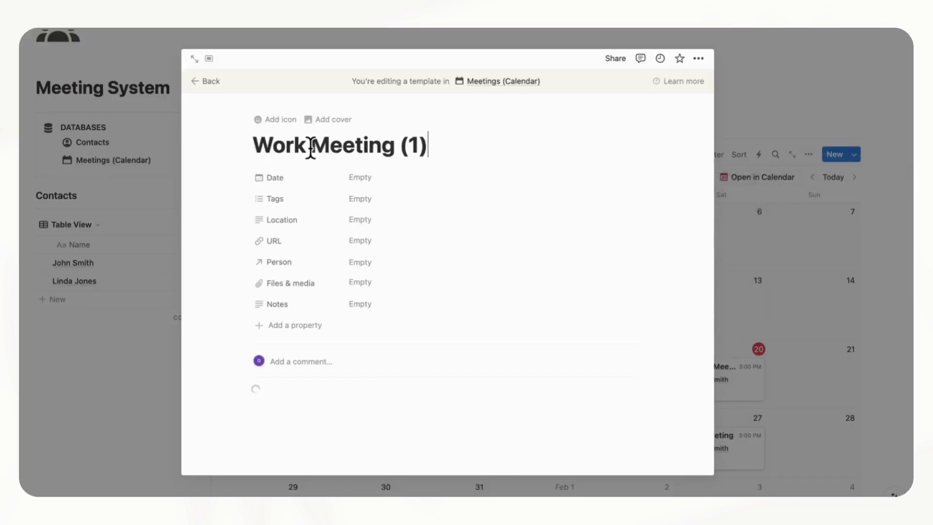
drag(308, 145, 243, 151)
key(BackSpace)
text(Client)
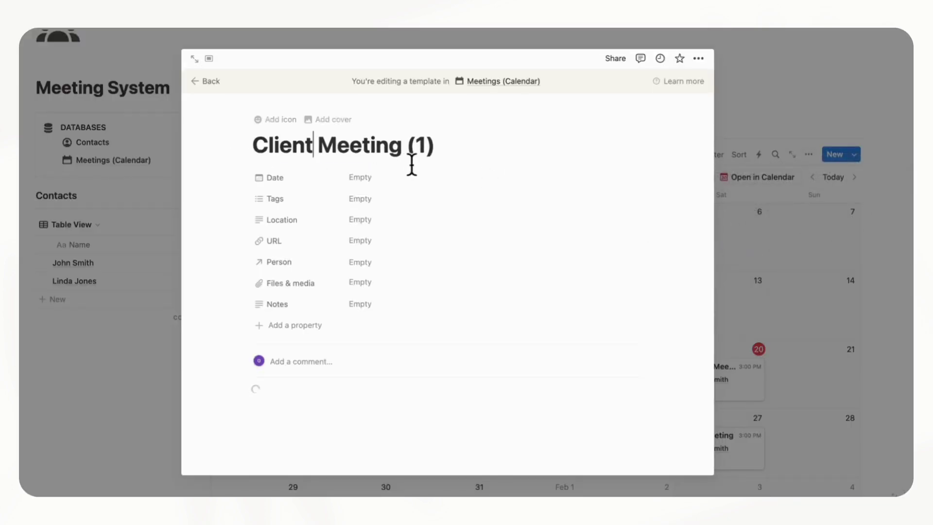
drag(440, 150, 418, 156)
key(BackSpace)
scroll(427, 202, down, 5)
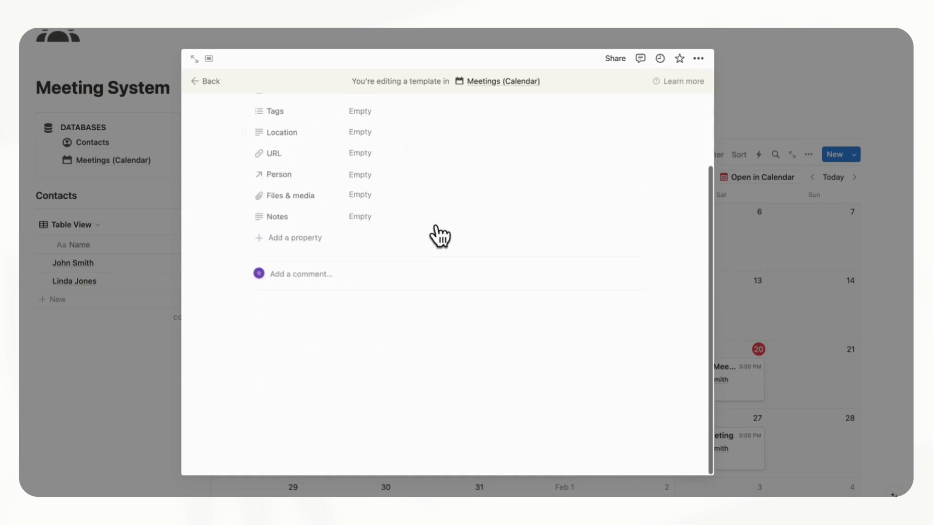
scroll(299, 268, down, 4)
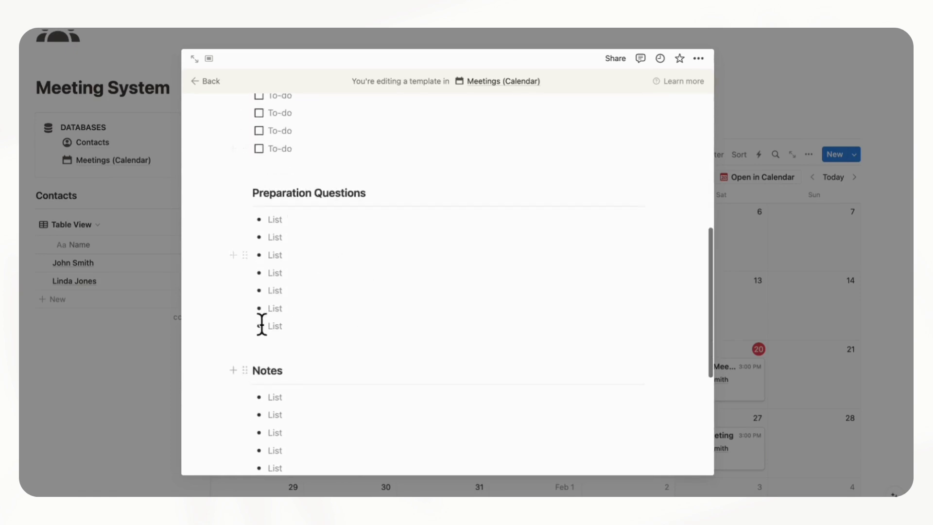
scroll(349, 227, up, 10)
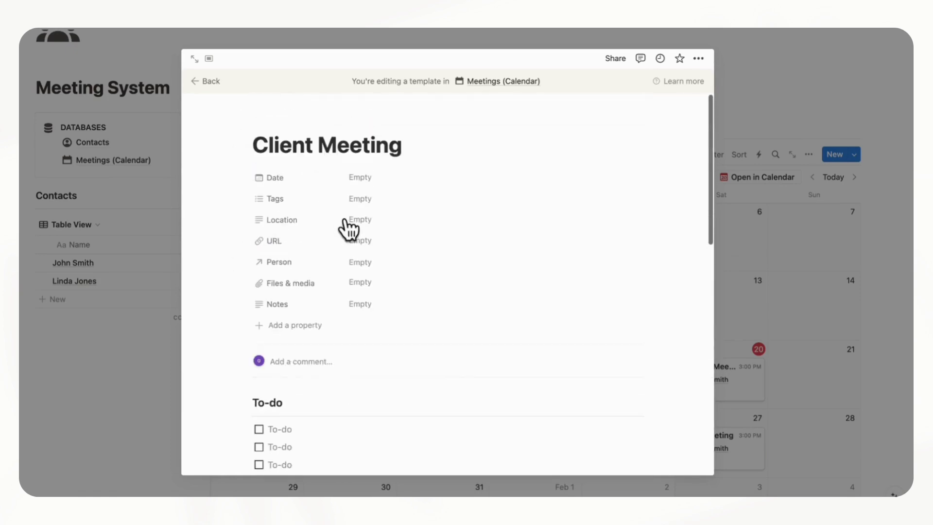
Return to the calendar and check the Work Meeting template options, then close the template list
click(206, 83)
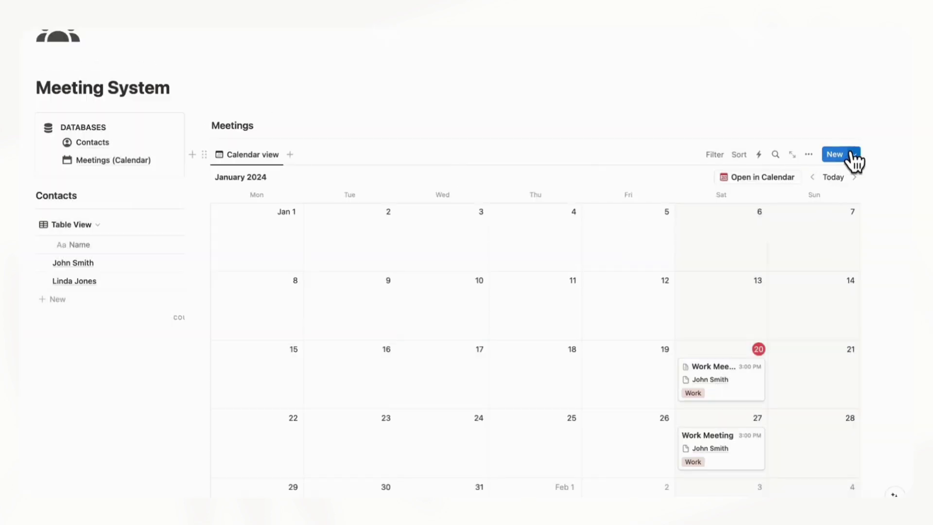
click(854, 154)
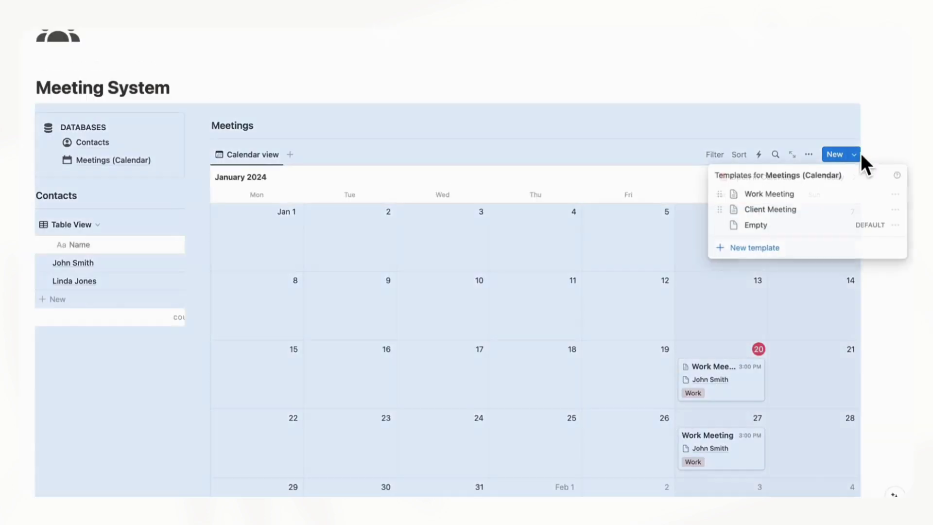
click(895, 195)
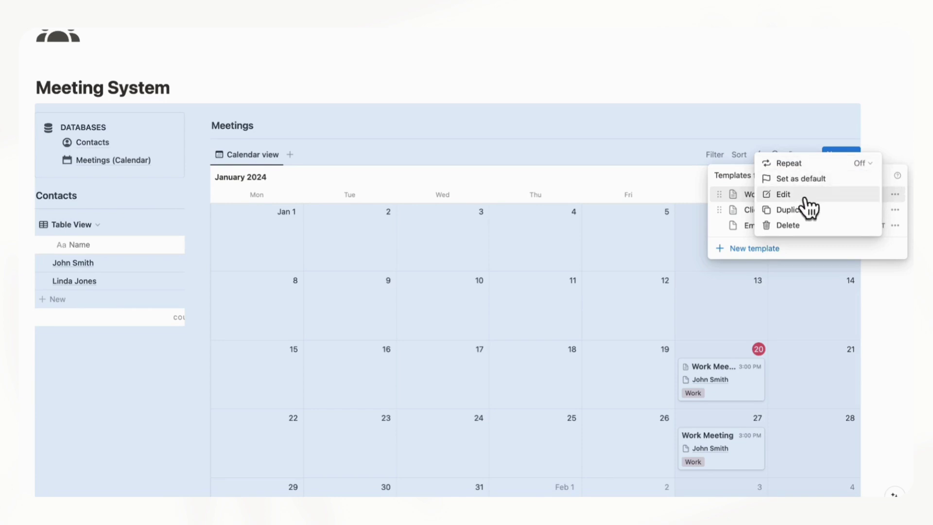
click(892, 132)
click(898, 135)
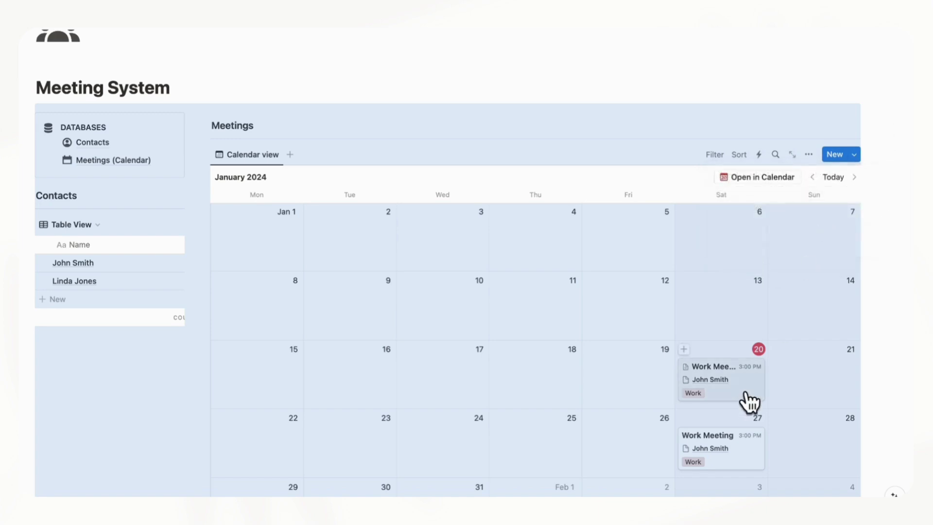
scroll(747, 399, down, 2)
Create a new meeting on January 21 titled 'Personal Meeting'
click(790, 343)
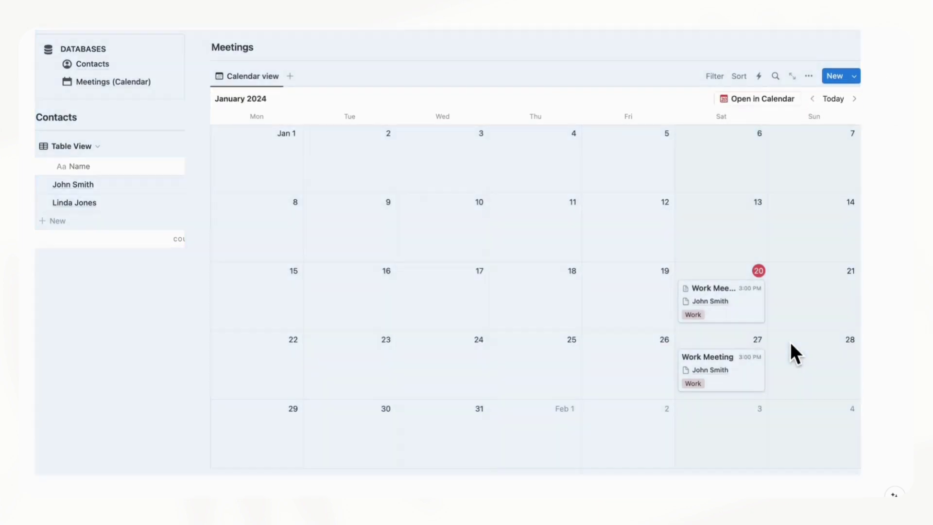
click(777, 340)
scroll(594, 328, down, 4)
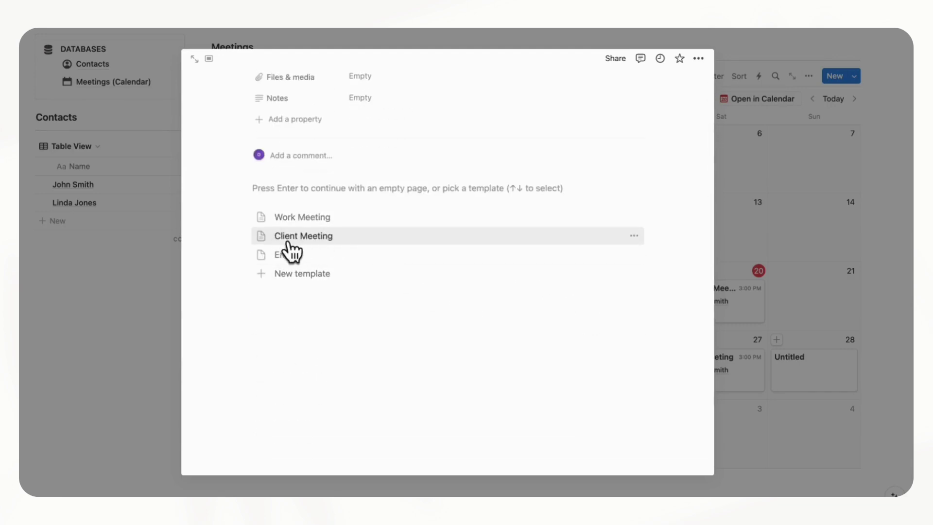
scroll(311, 253, up, 4)
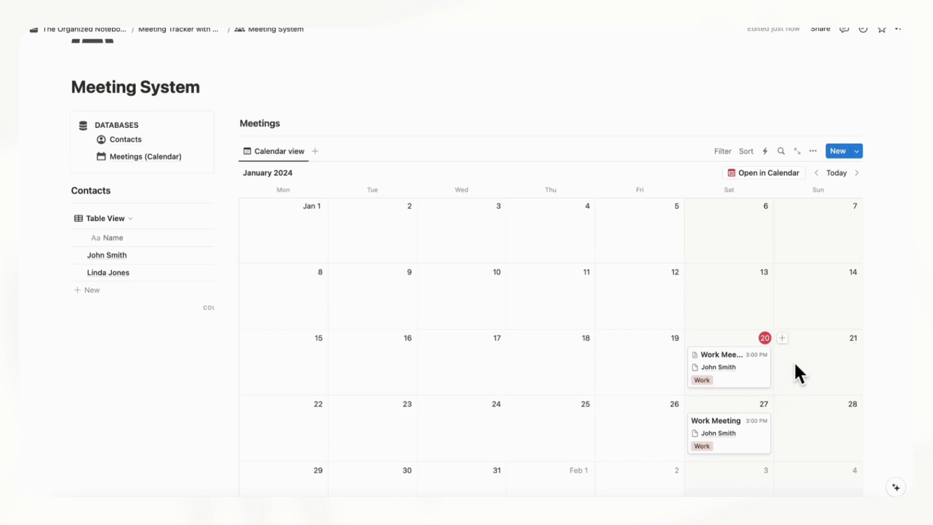
click(783, 339)
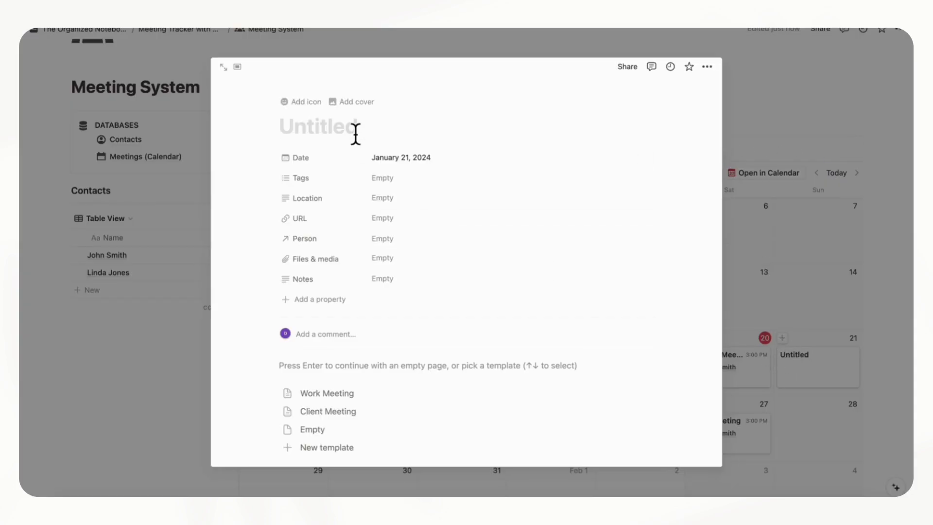
text(Personal Meeting)
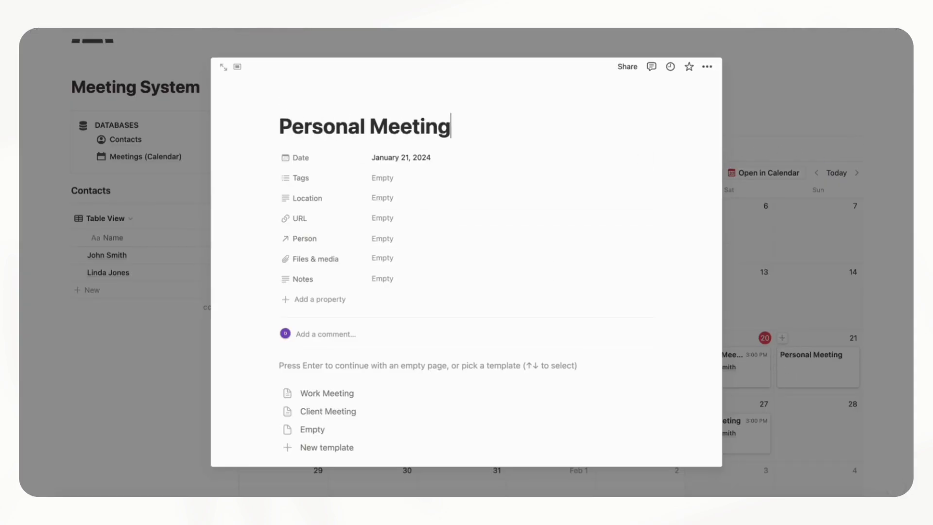
Tag the meeting with a new Personal tag and link the Friends-tagged contact as Person
click(389, 179)
text(Personal)
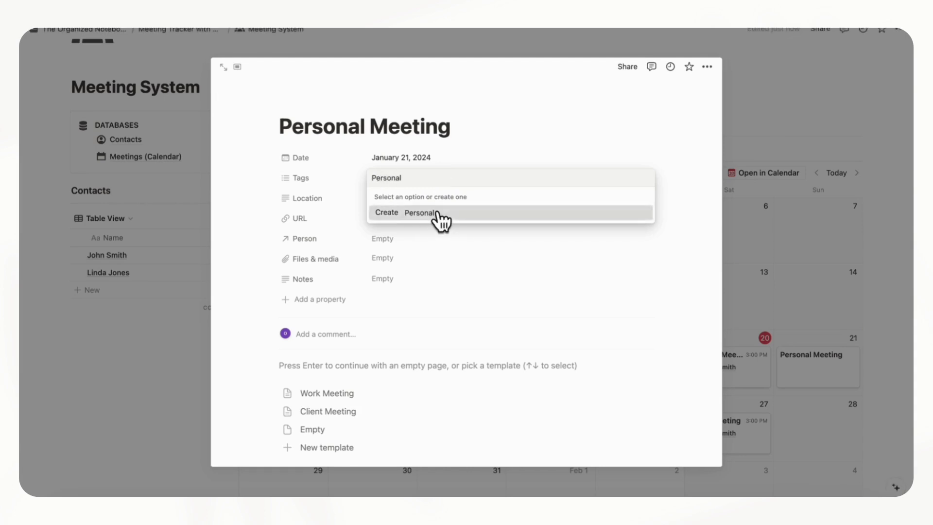
click(435, 214)
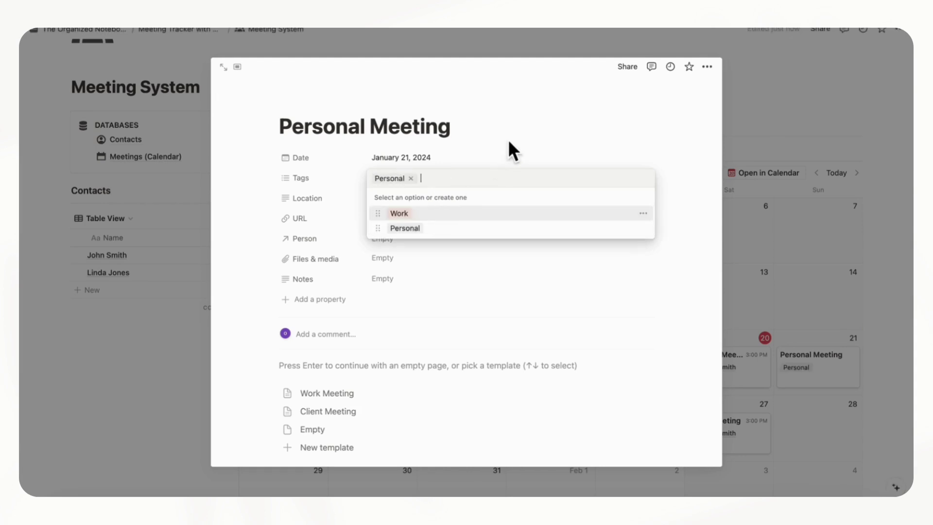
click(508, 139)
click(426, 237)
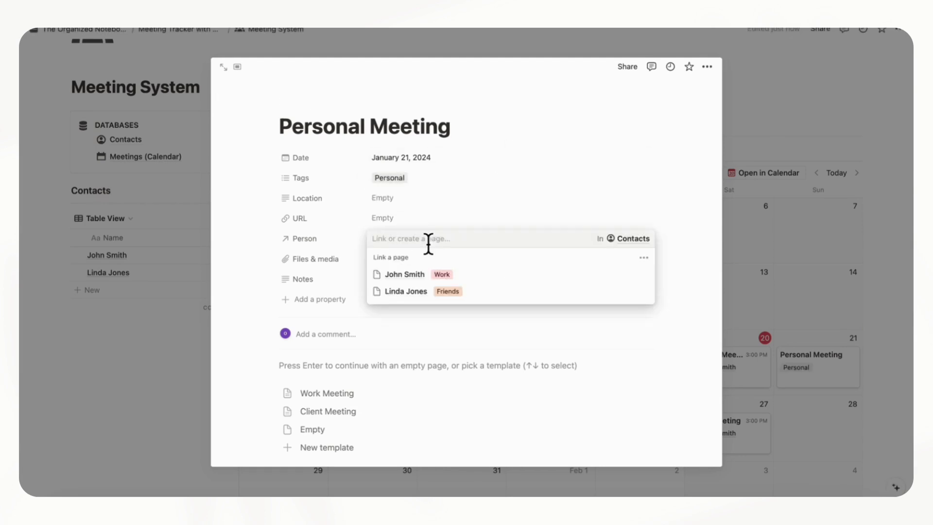
click(485, 292)
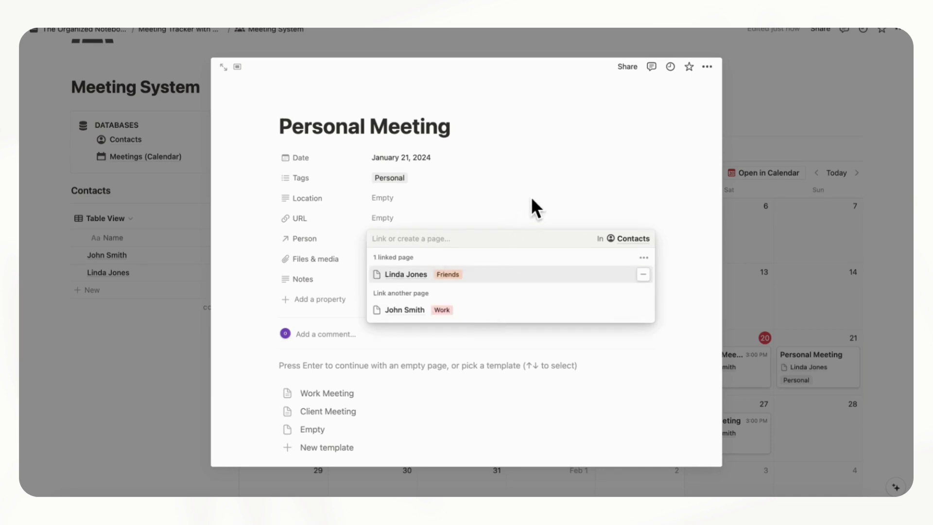
click(532, 200)
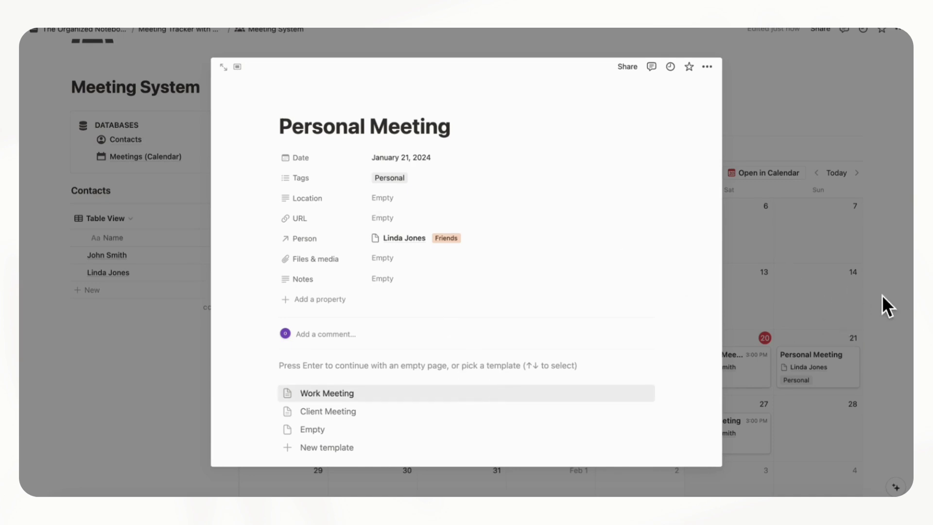
click(878, 310)
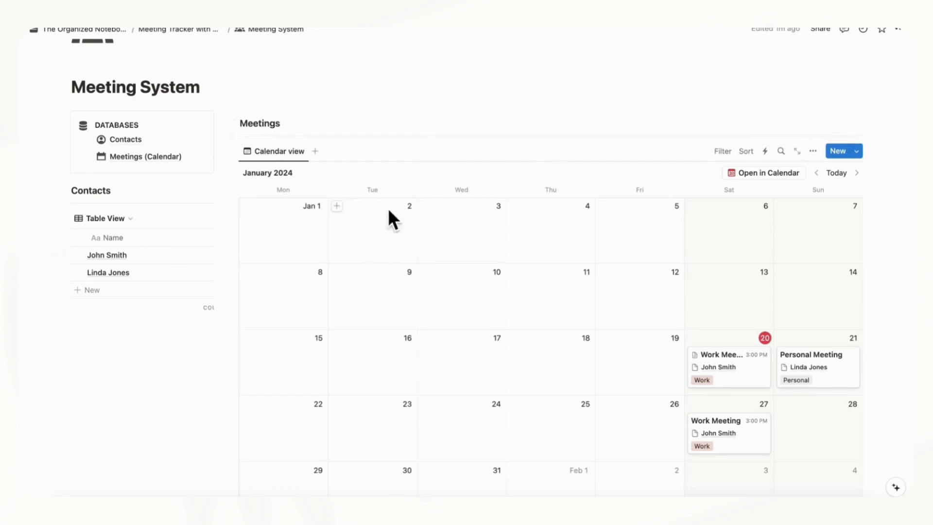
Rename the calendar view to 'Work Meetings'
click(280, 152)
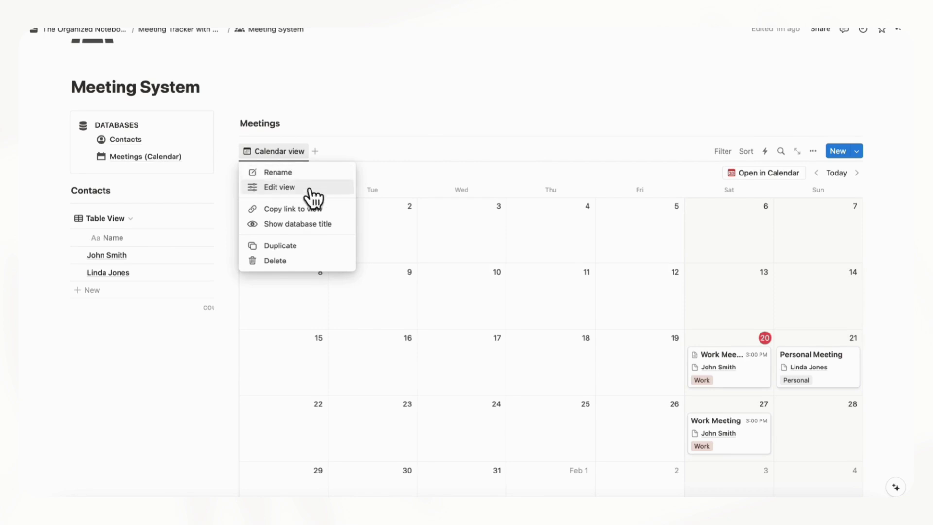
click(282, 172)
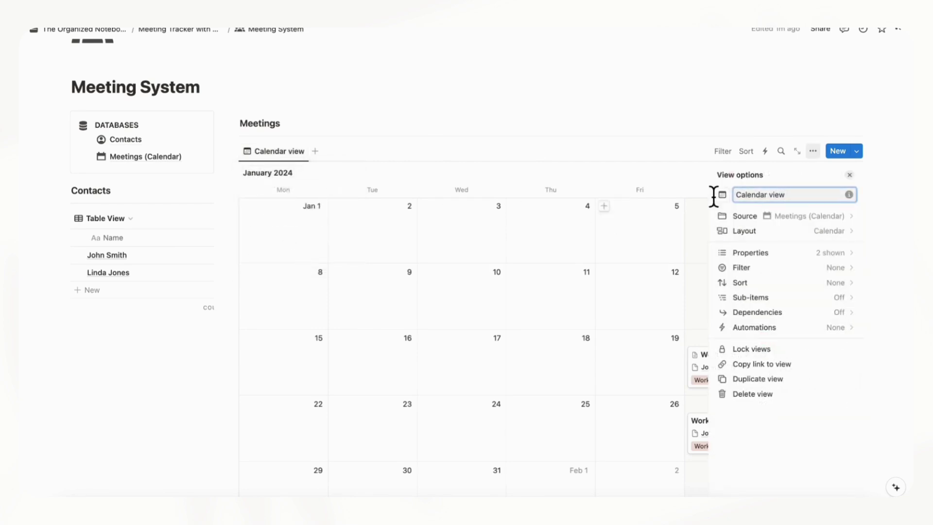
key(ctrl+a)
text(Work)
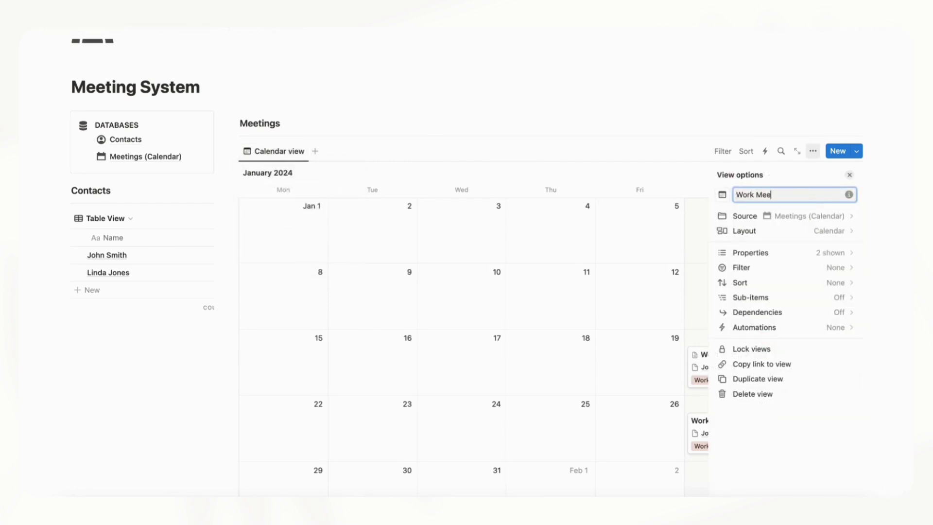
click(850, 176)
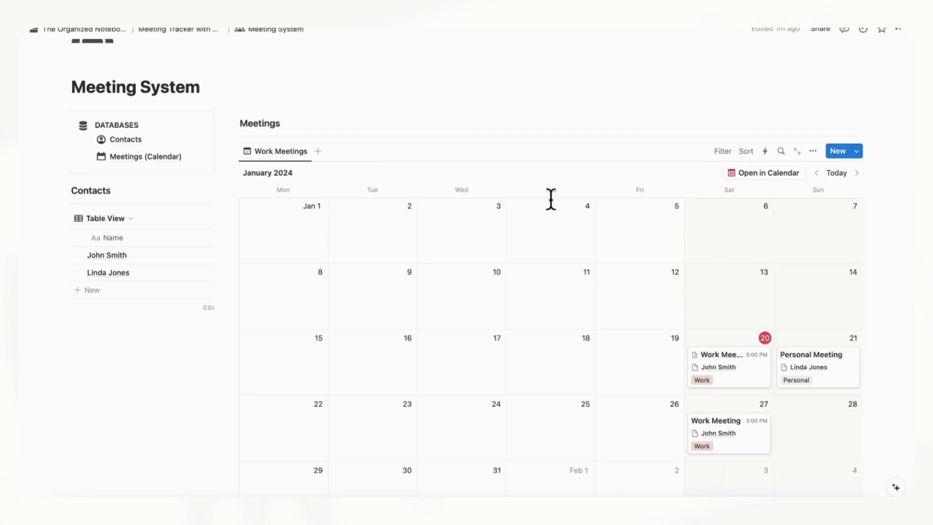
Duplicate the Work Meetings view and name the copy 'Personal Meetings'
click(287, 153)
click(306, 244)
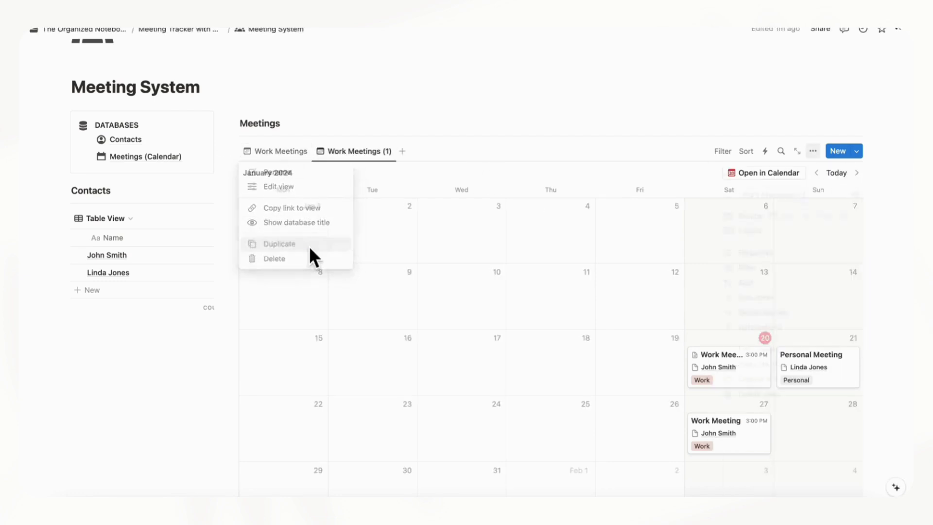
text(Personal Meetings)
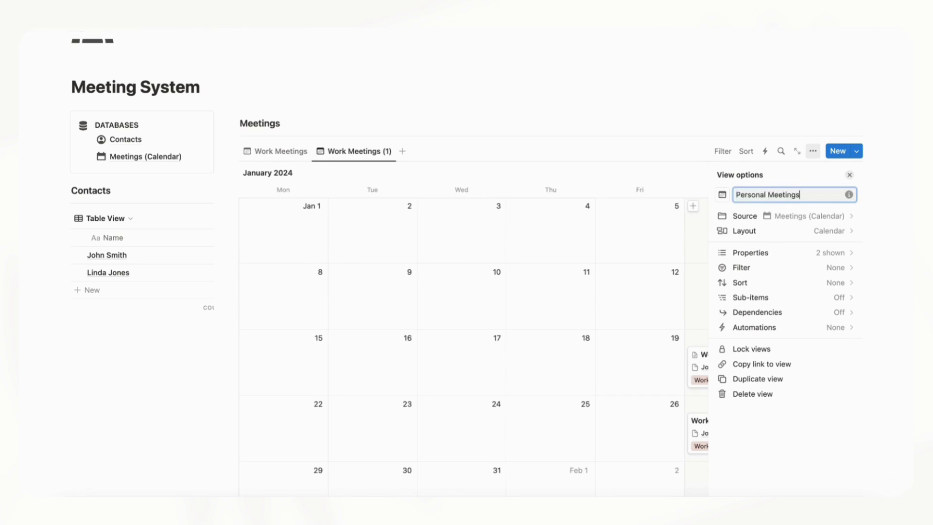
click(850, 176)
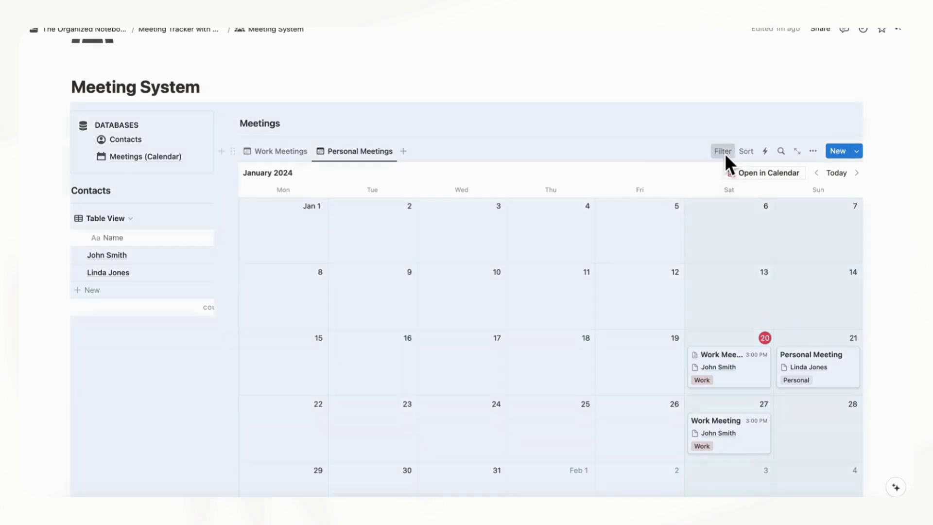
Filter the Personal Meetings view to Tags: Personal, saved for everyone
click(724, 152)
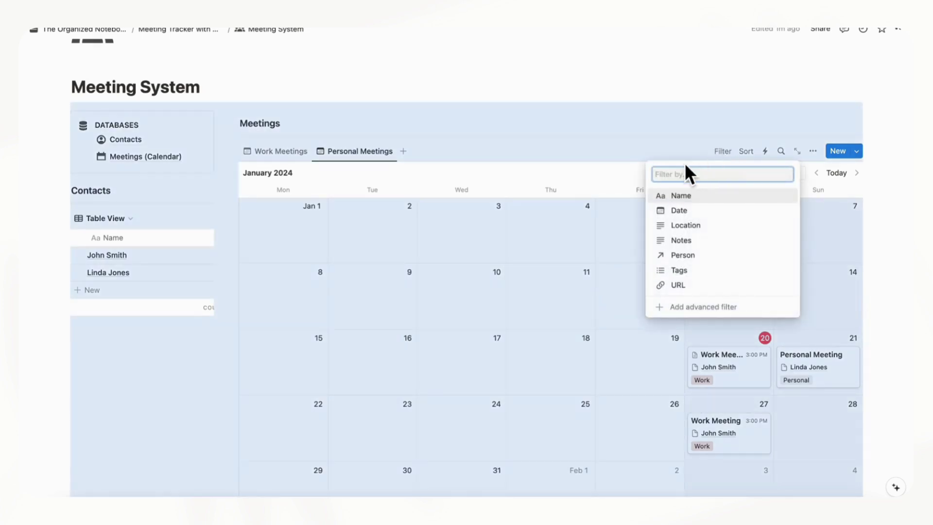
click(698, 271)
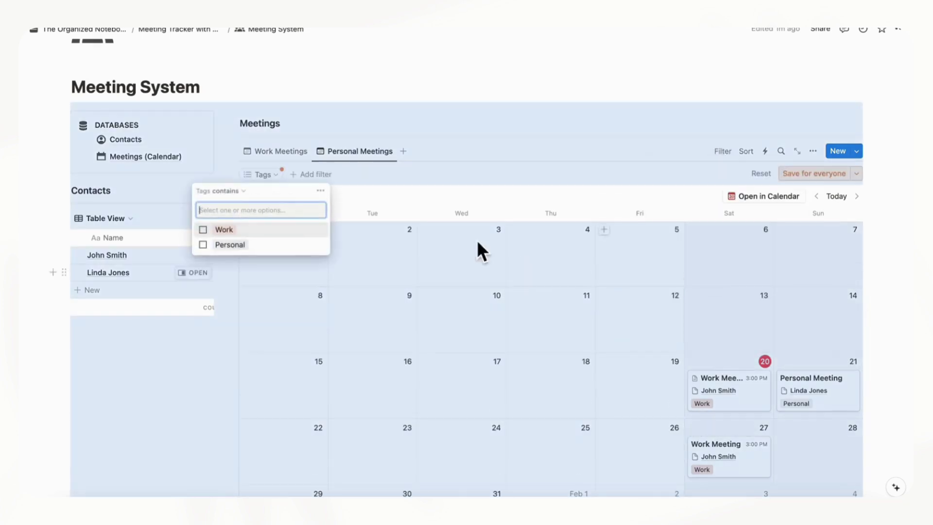
click(282, 249)
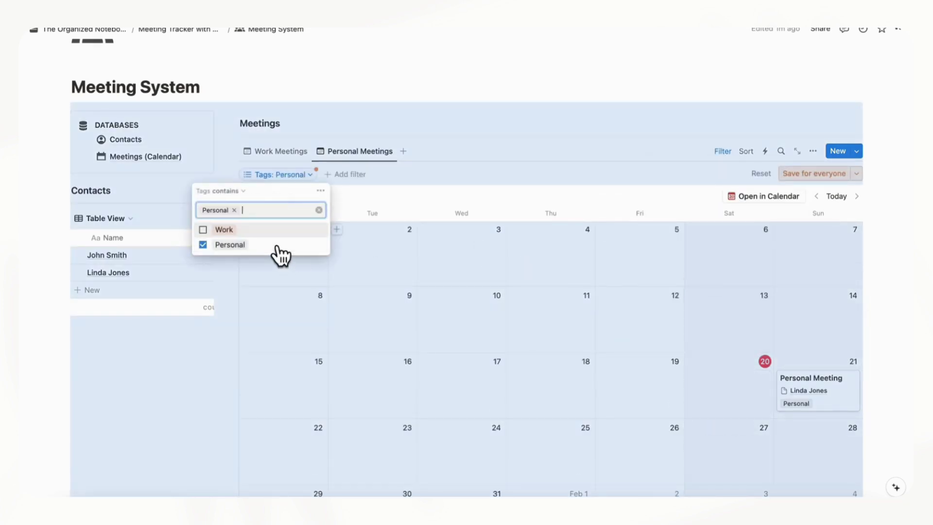
click(798, 180)
Filter the Work Meetings view to Tags: Work, saved for everyone
click(271, 154)
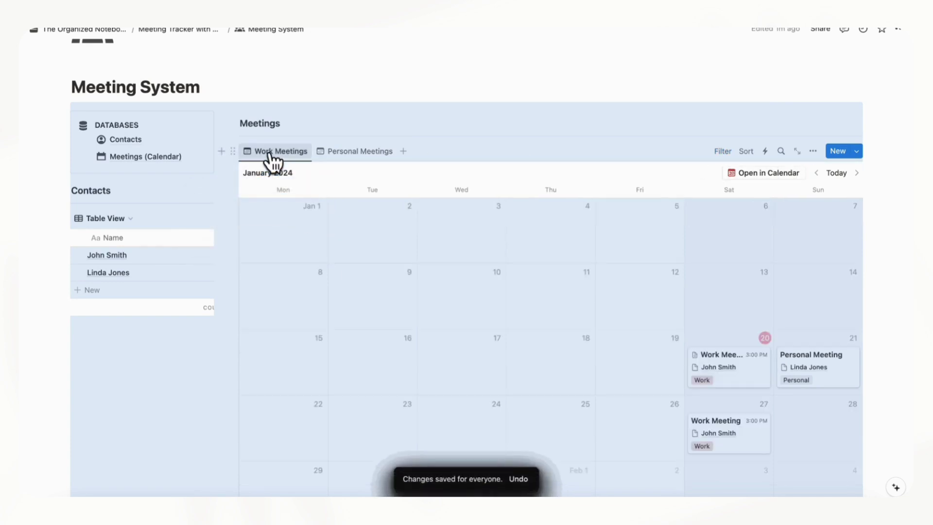
click(723, 152)
click(722, 269)
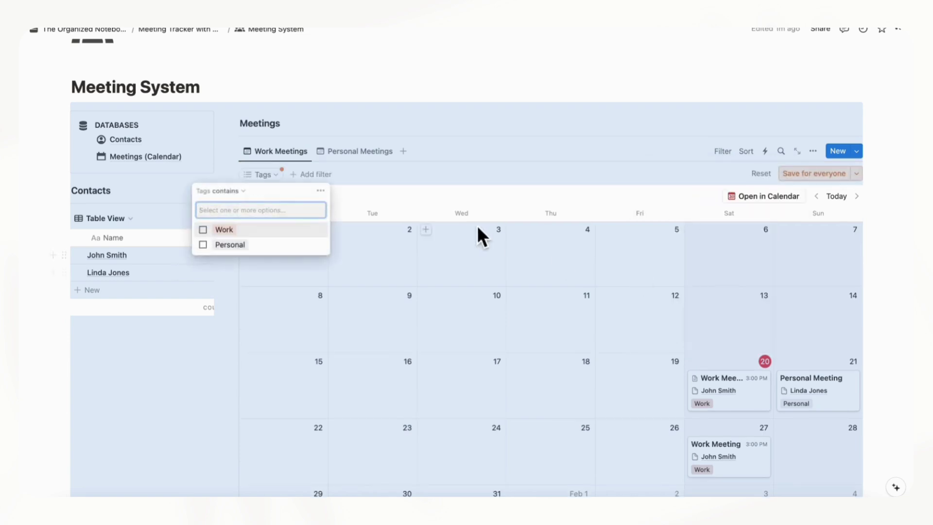
click(275, 230)
click(812, 174)
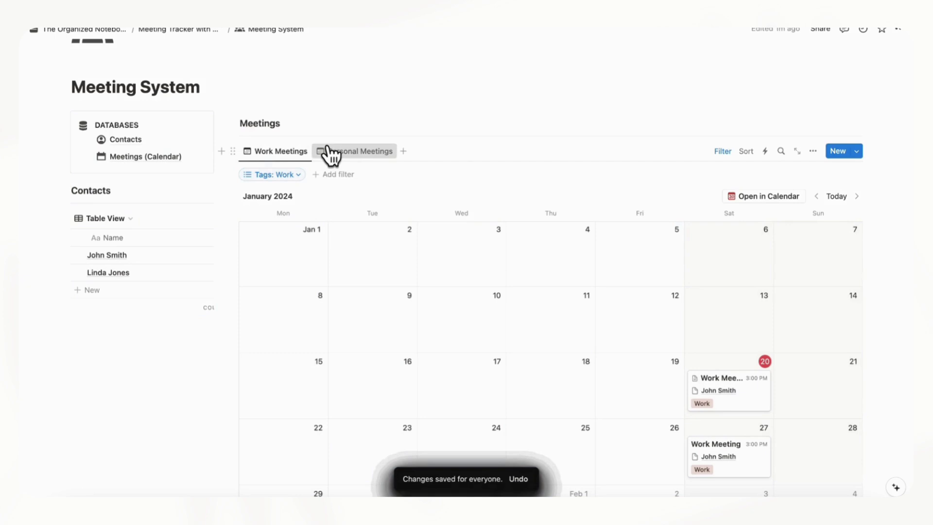
Switch between Personal Meetings and Work Meetings to verify both filters
click(329, 151)
click(275, 151)
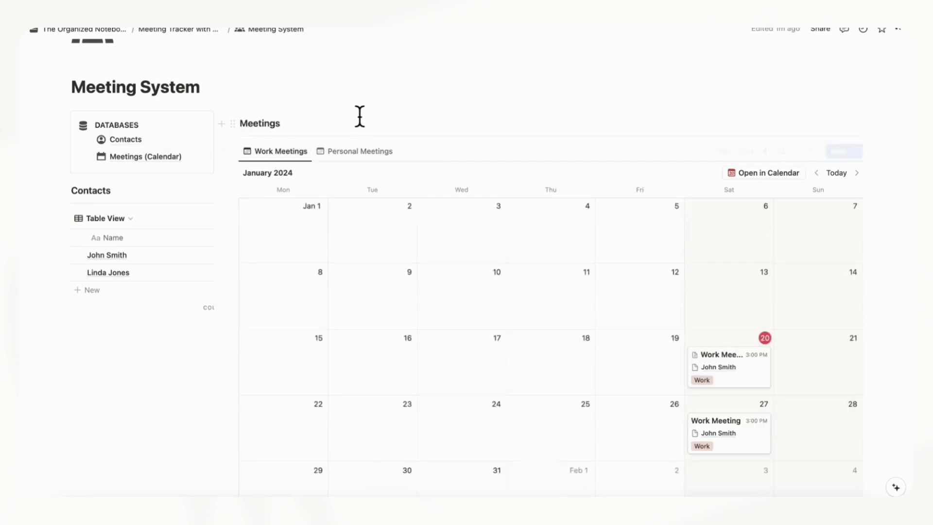
click(357, 154)
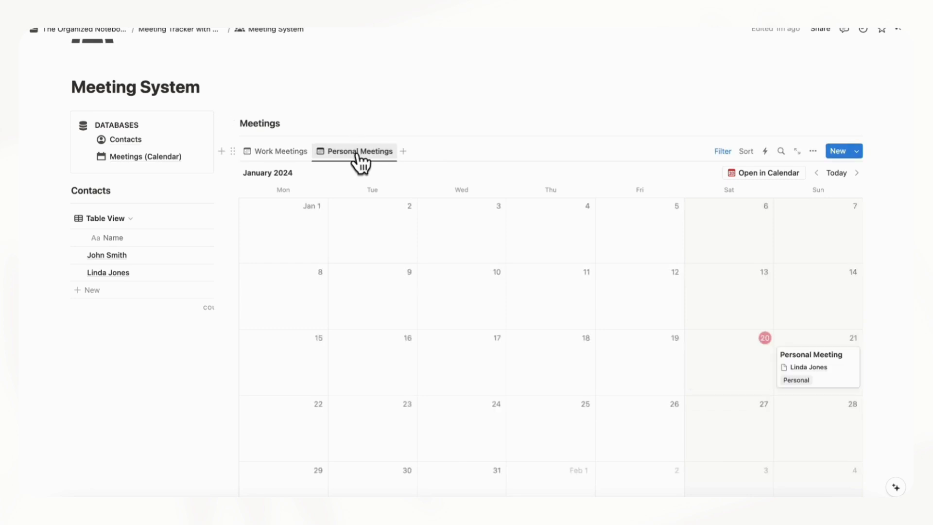
click(284, 151)
scroll(357, 119, up, 2)
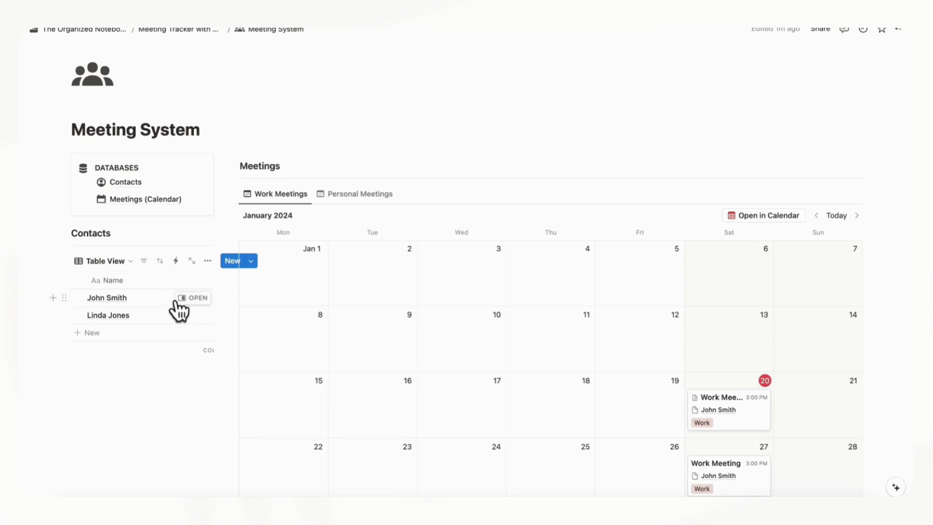
Show the Work-tagged contact's Meetings relation as a page section, then close the side peek
click(198, 298)
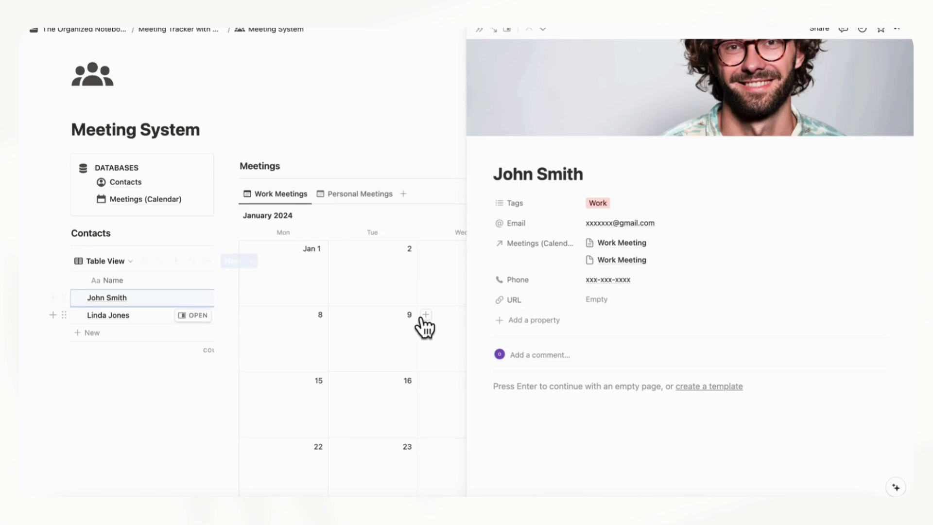
scroll(598, 319, down, 2)
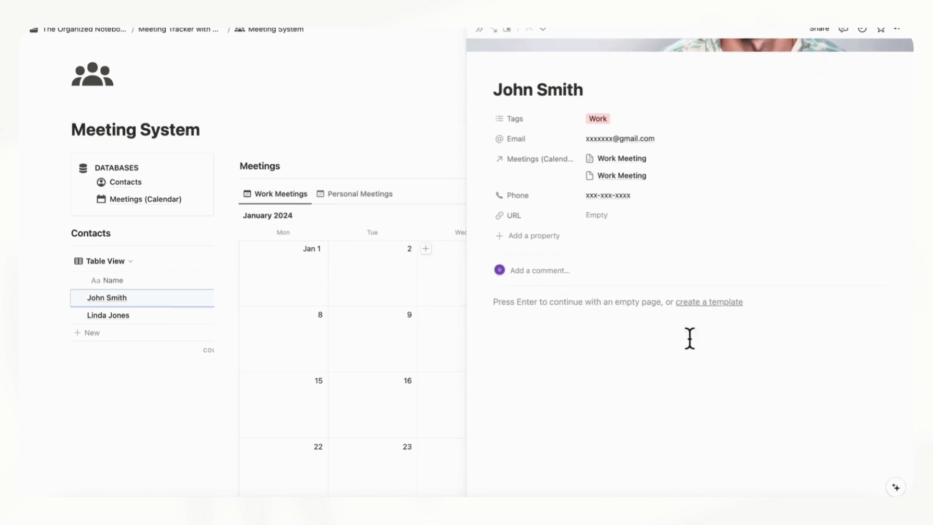
click(533, 168)
mouse_move(553, 187)
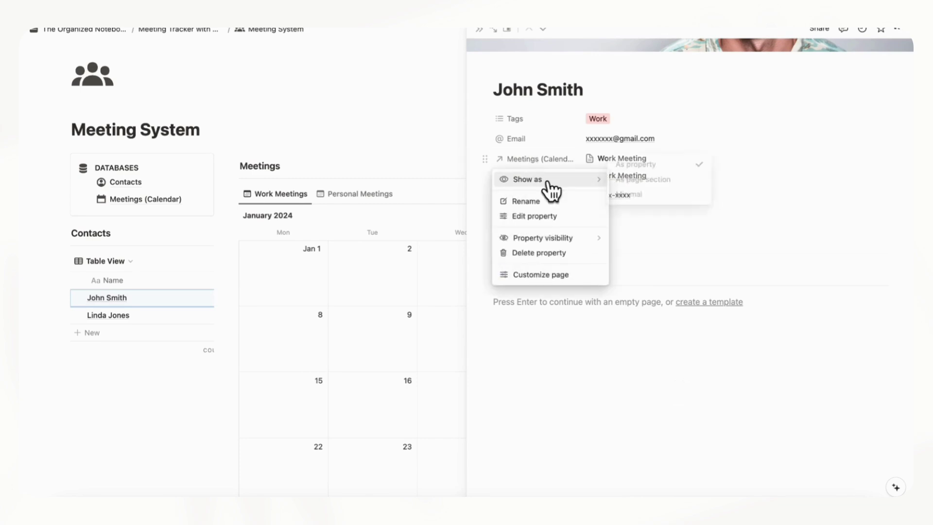
click(632, 180)
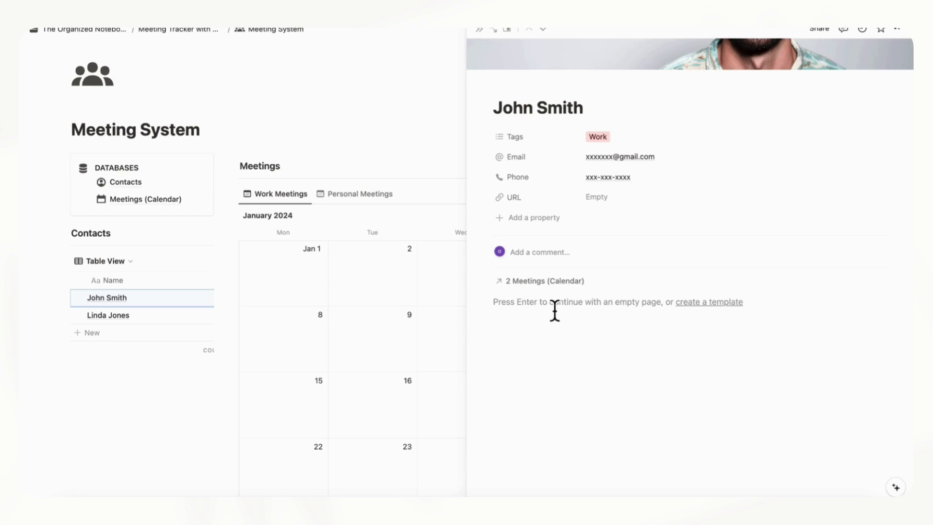
click(479, 30)
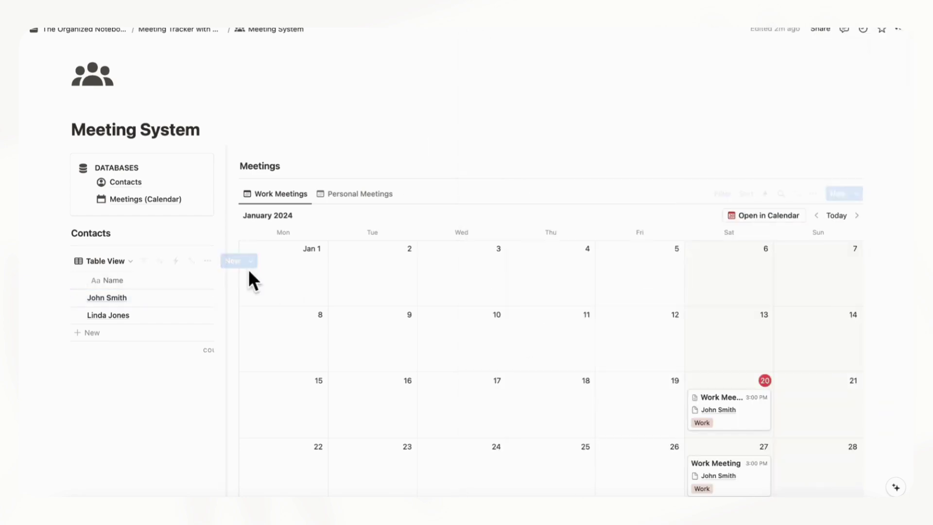
Start a new Contacts template titled 'New Contact'
drag(233, 266, 340, 264)
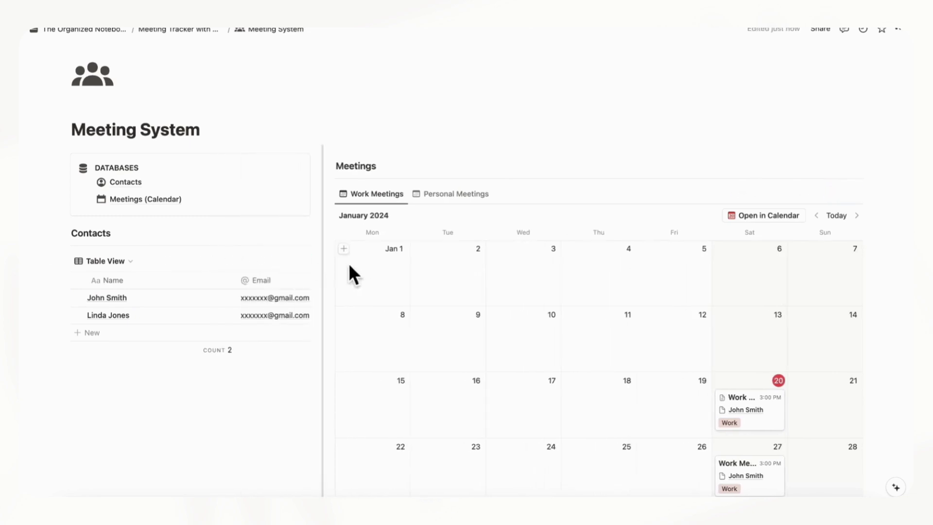
click(304, 261)
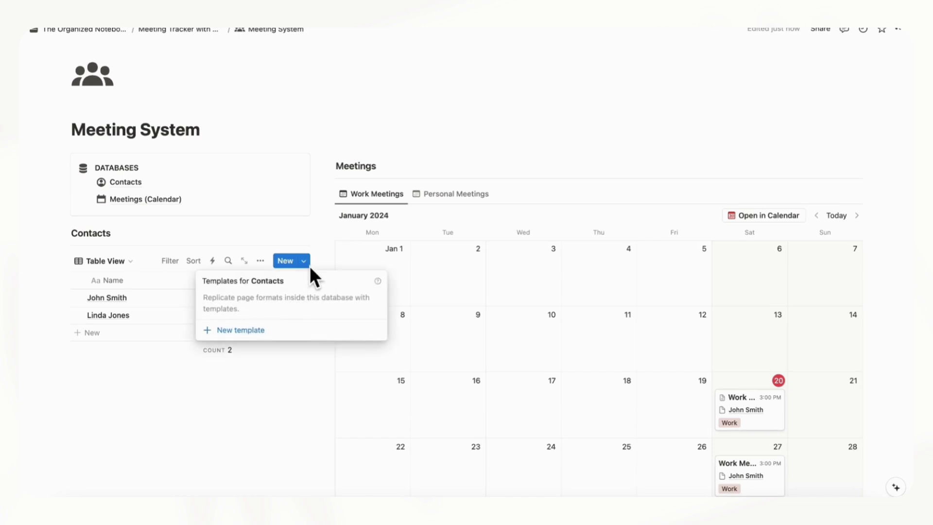
click(250, 332)
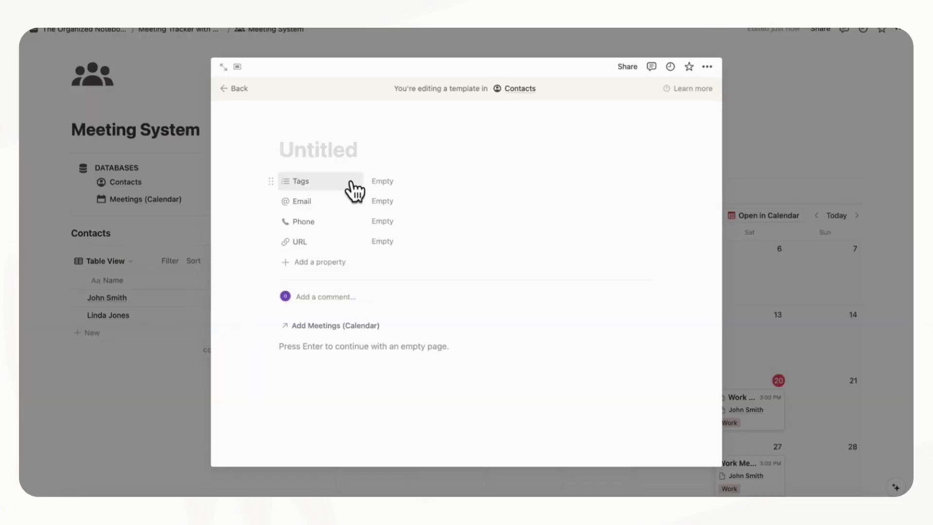
text(New Contact)
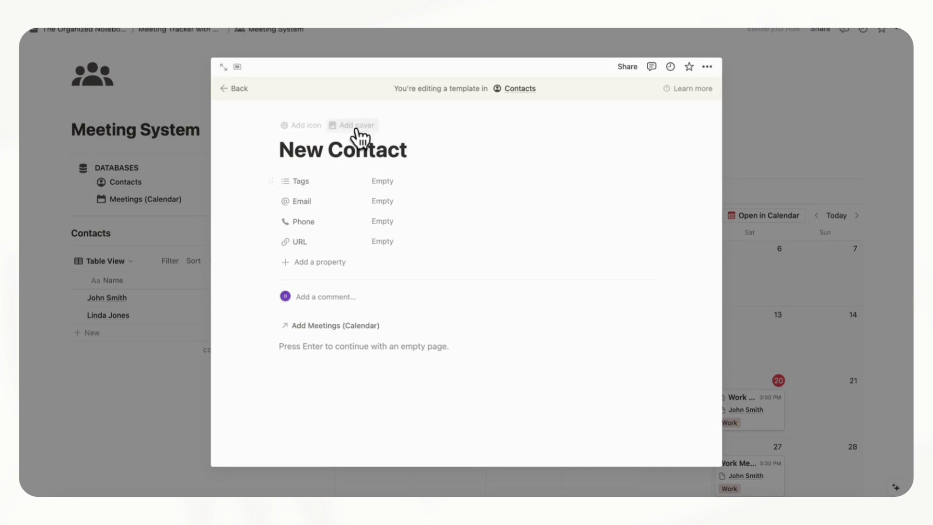
Give the template page the 'person' icon from the Icons tab
mouse_move(355, 125)
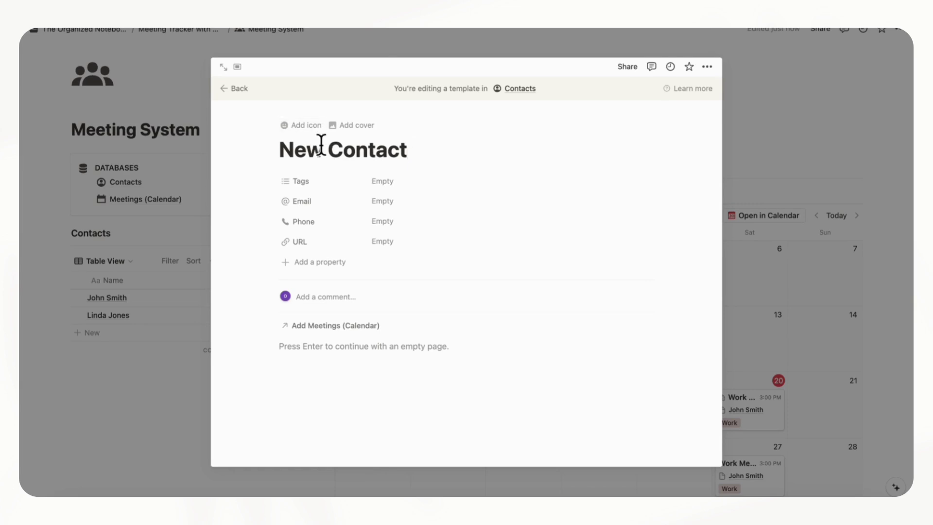
click(306, 125)
click(304, 167)
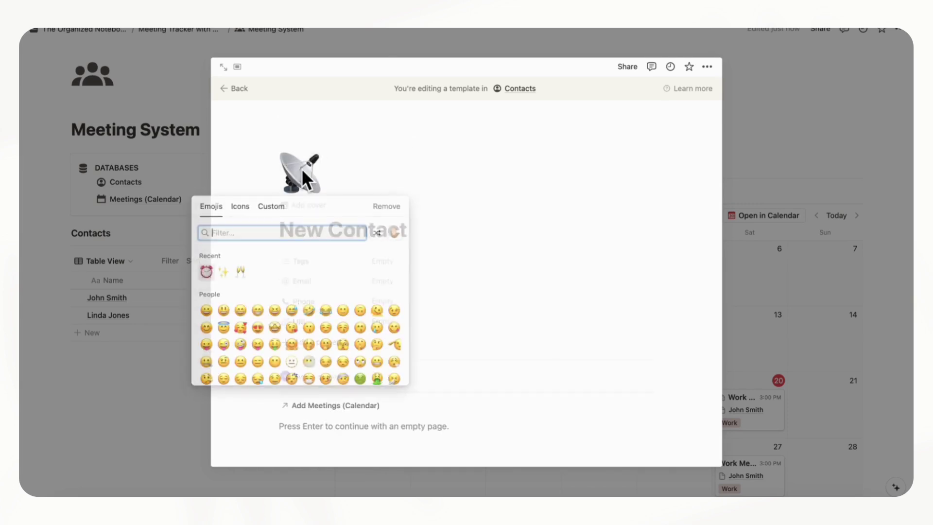
click(240, 209)
text(person)
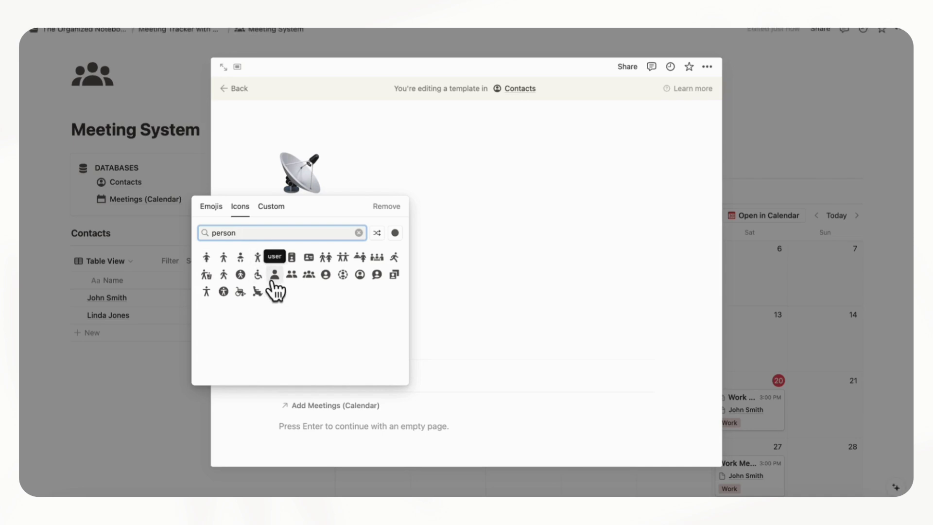
click(274, 290)
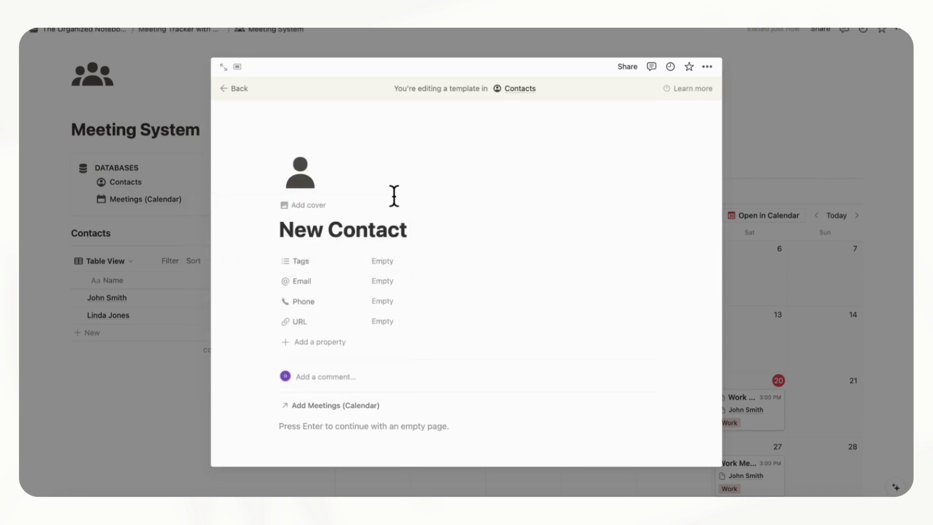
scroll(381, 292, down, 4)
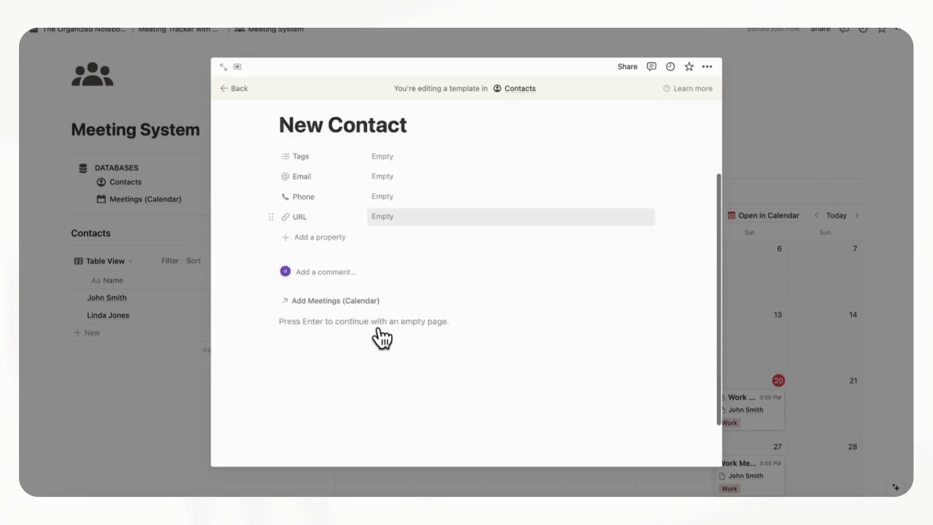
Insert a linked view of the Meetings (Calendar) database with /linked
click(310, 280)
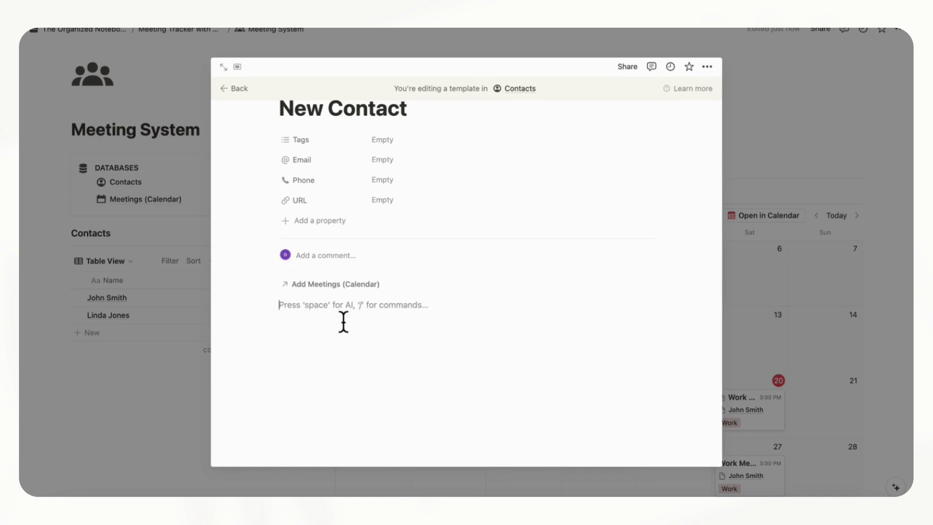
text(/linked)
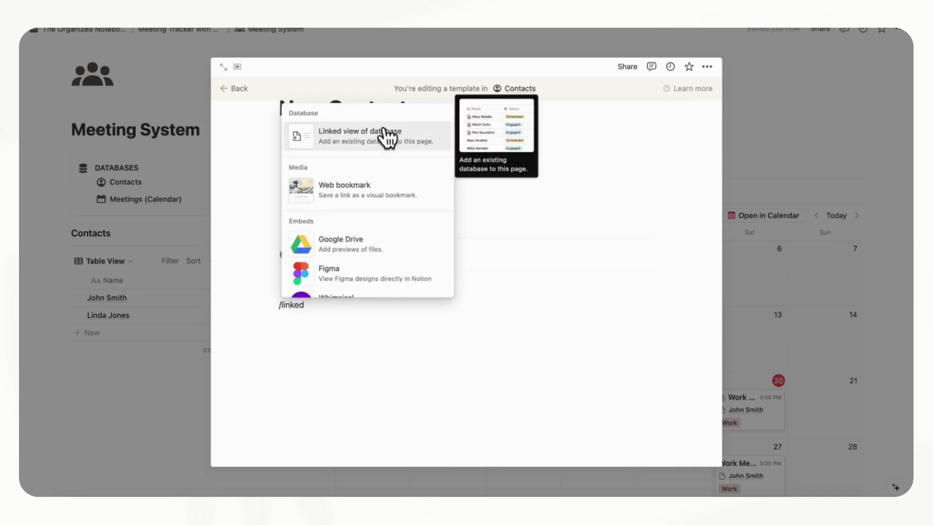
click(387, 137)
click(564, 350)
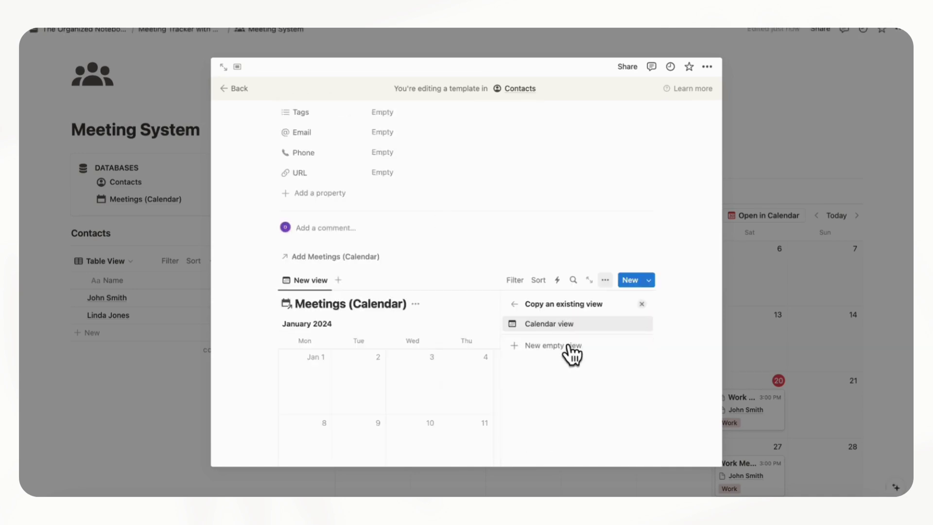
click(642, 322)
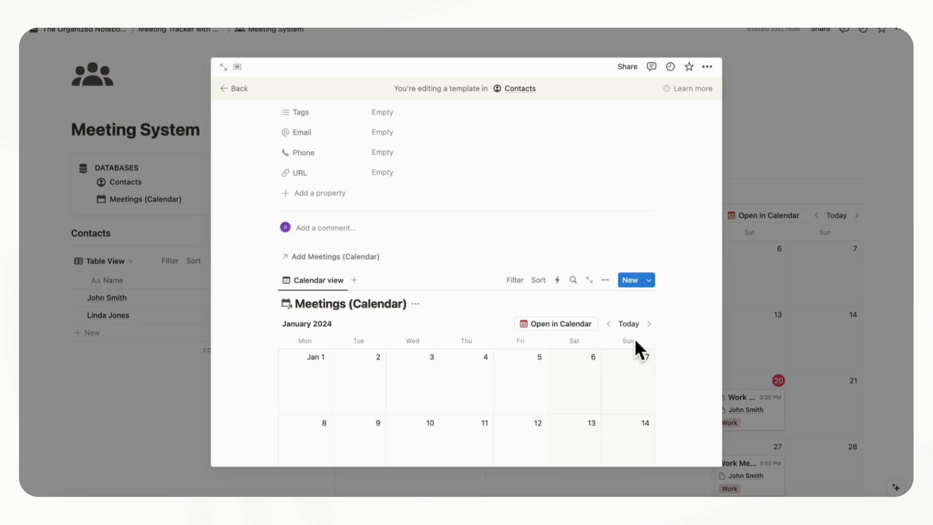
scroll(634, 338, down, 3)
scroll(635, 339, up, 2)
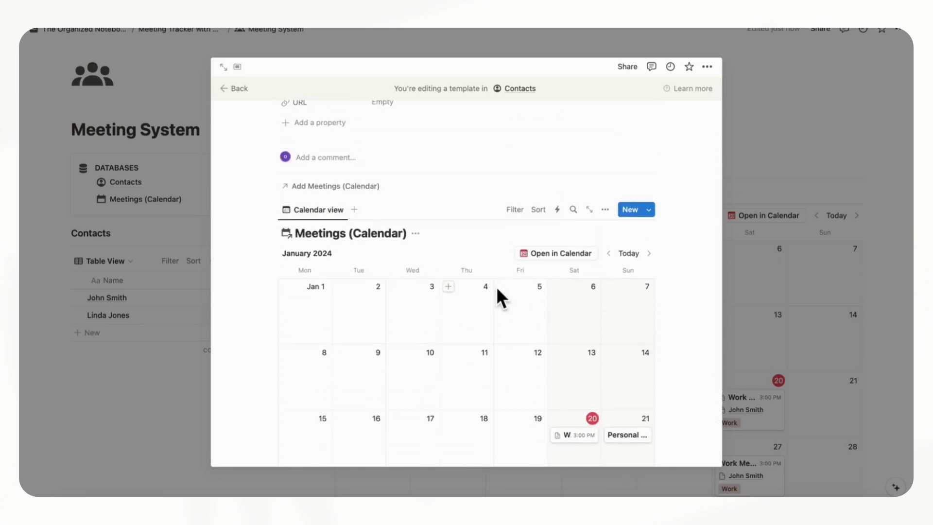
Switch the linked view to a Table layout with the database title hidden
click(606, 210)
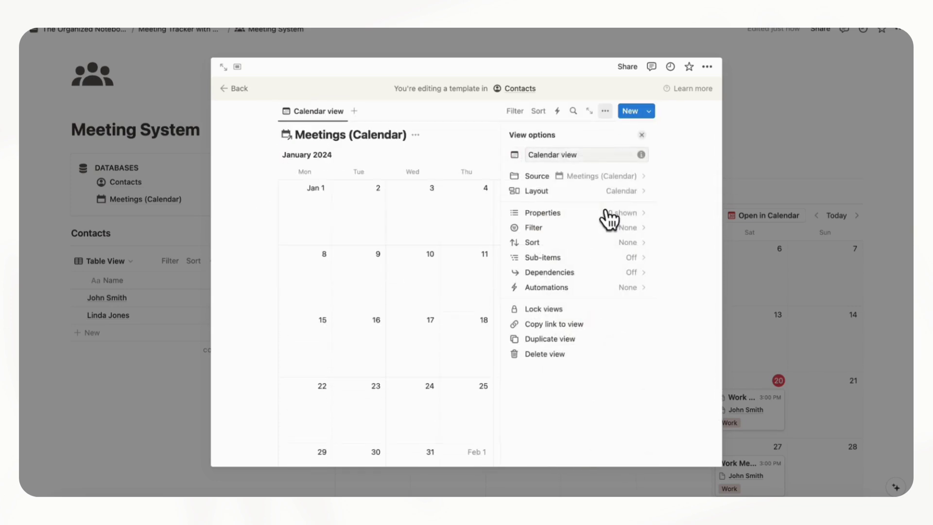
click(625, 204)
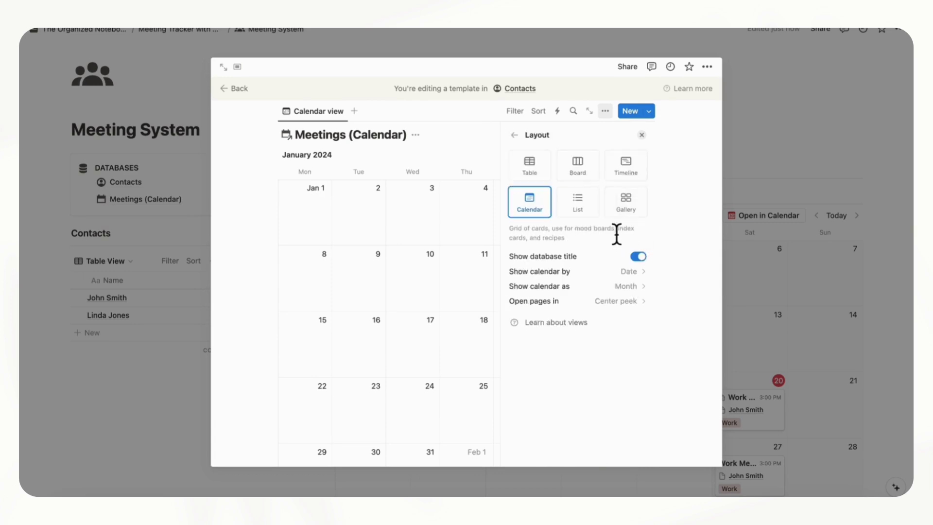
click(534, 169)
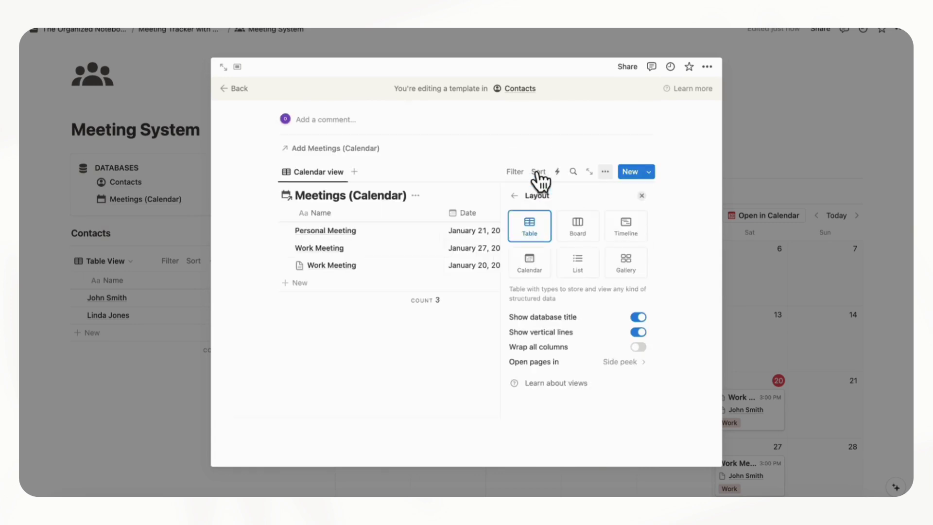
click(638, 317)
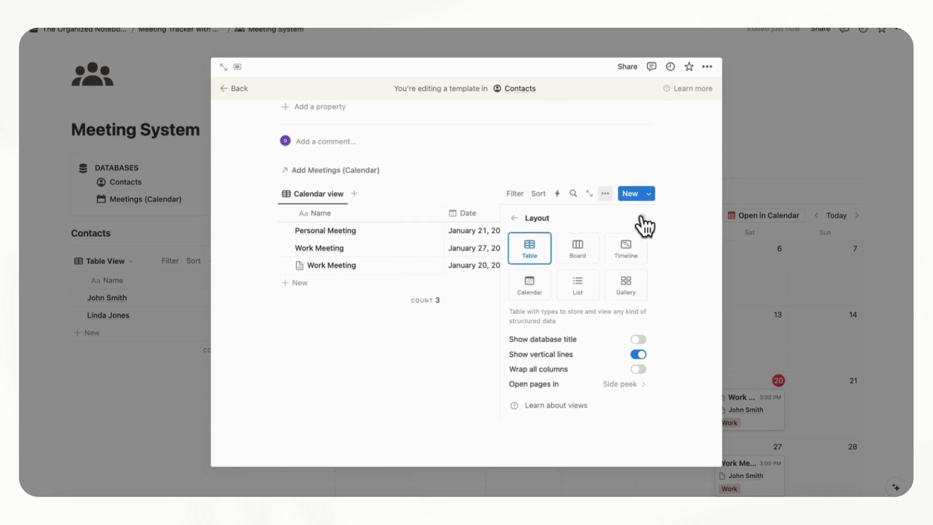
click(646, 224)
scroll(589, 344, right, 10)
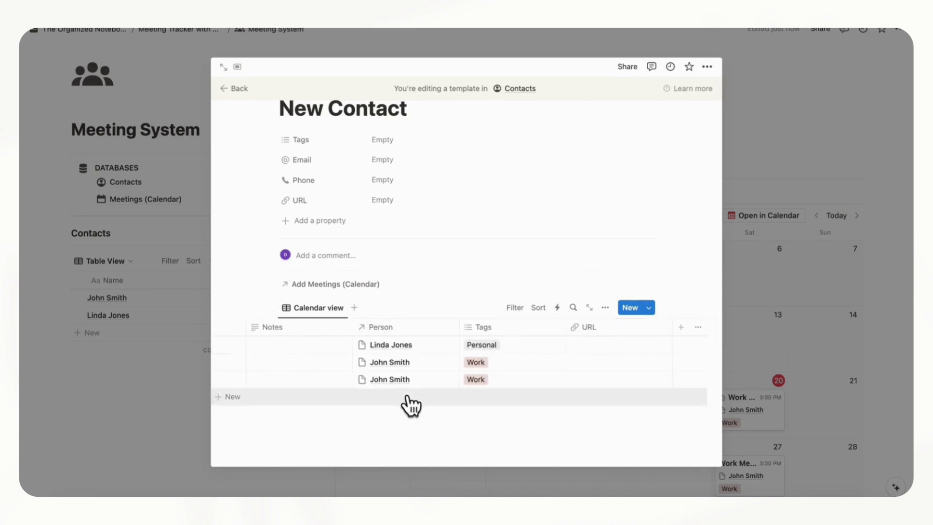
Filter the table to Person contains New Contact, saved for everyone
click(515, 307)
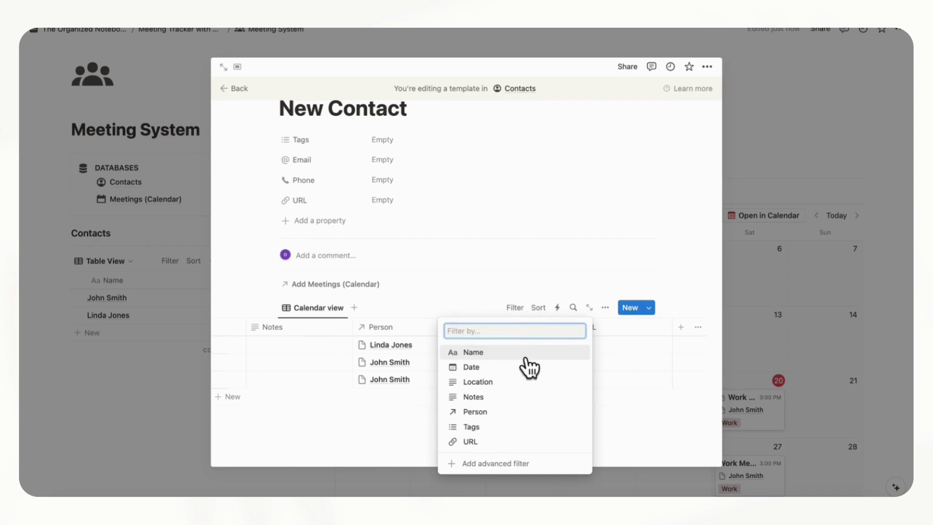
click(524, 412)
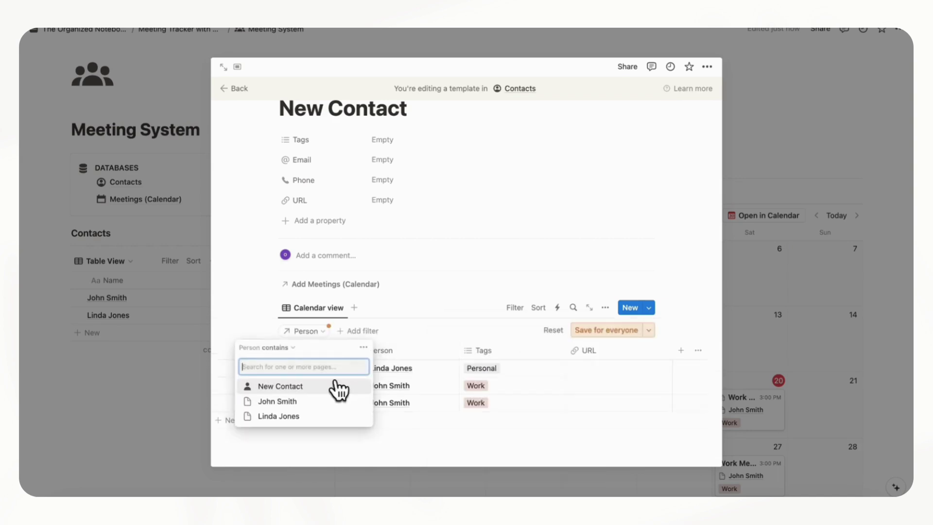
click(288, 387)
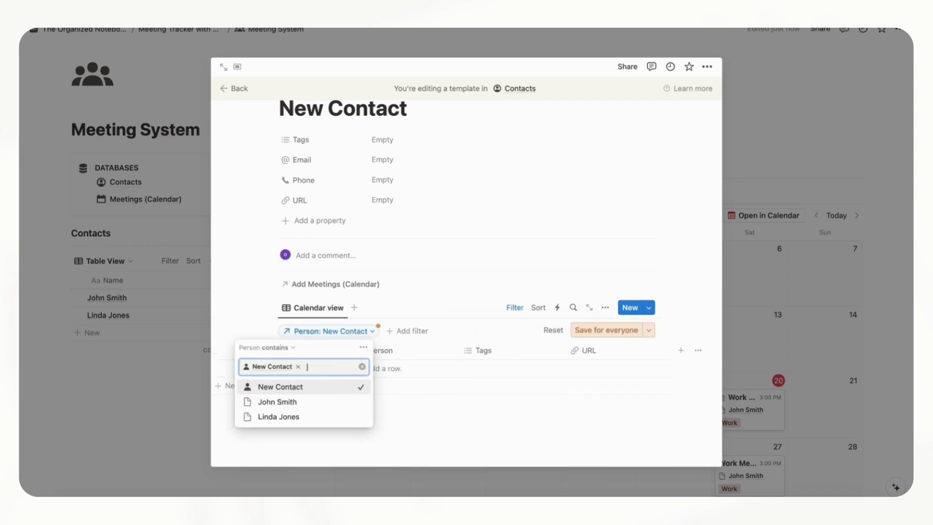
click(602, 330)
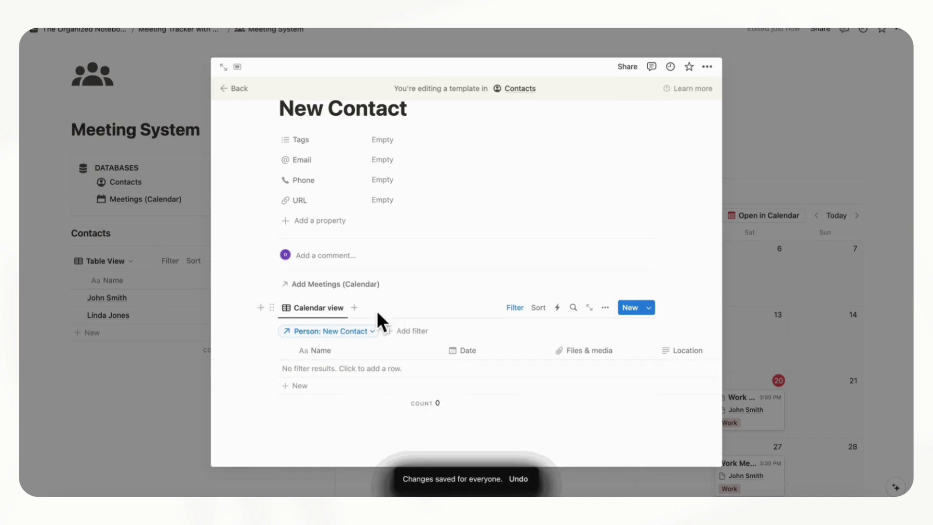
click(258, 311)
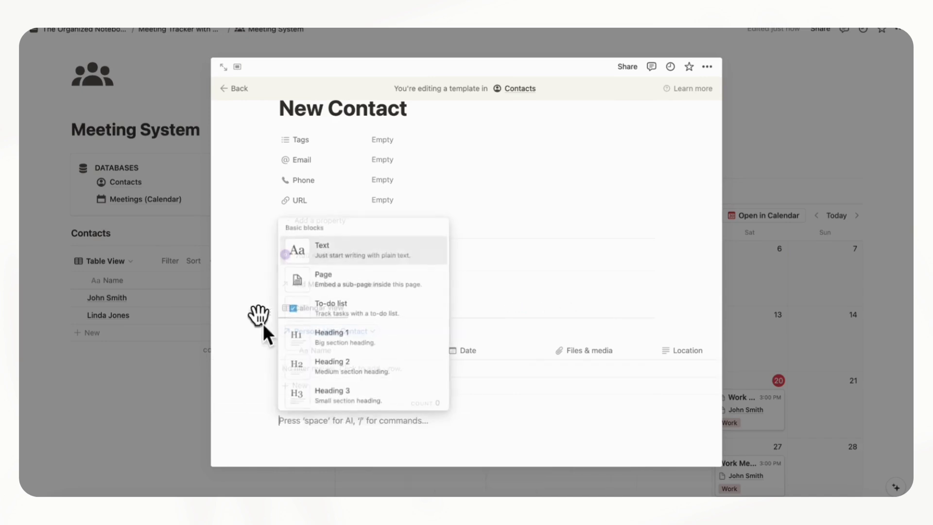
click(294, 431)
Add a 'Meetings' small heading with a divider above the meetings table in the template
drag(267, 423, 300, 299)
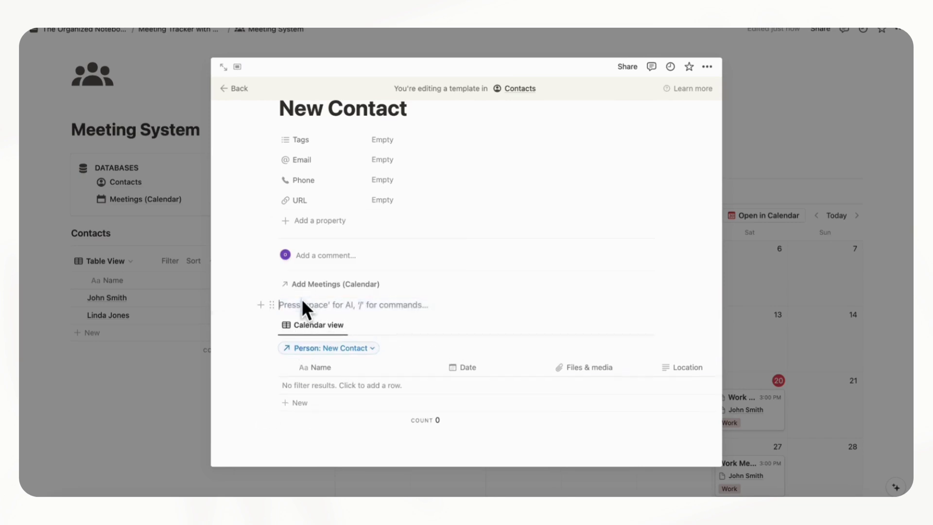
text(Meetings)
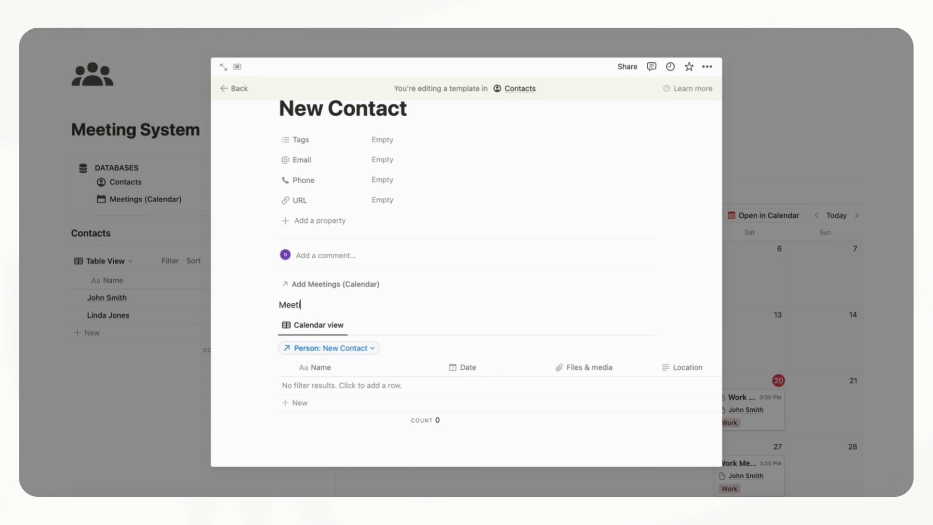
key(Return)
text(/div)
key(Return)
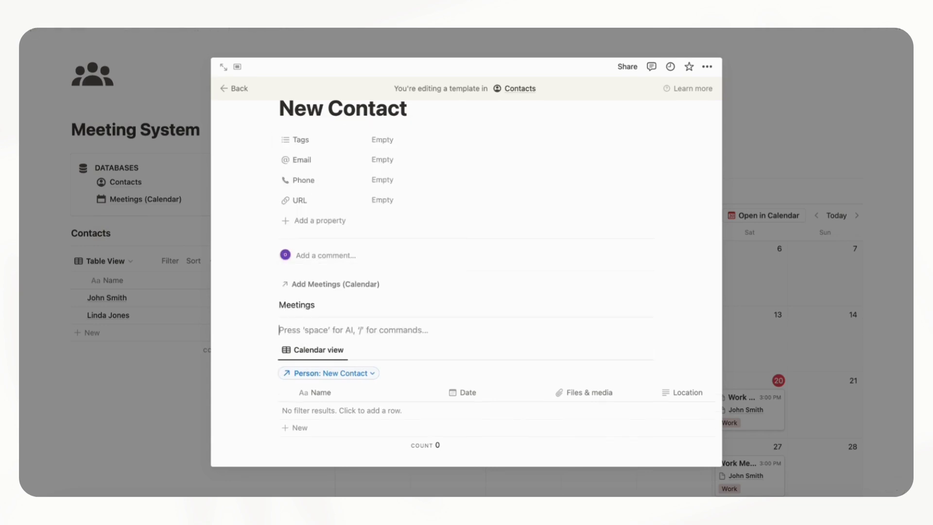
key(BackSpace)
click(272, 305)
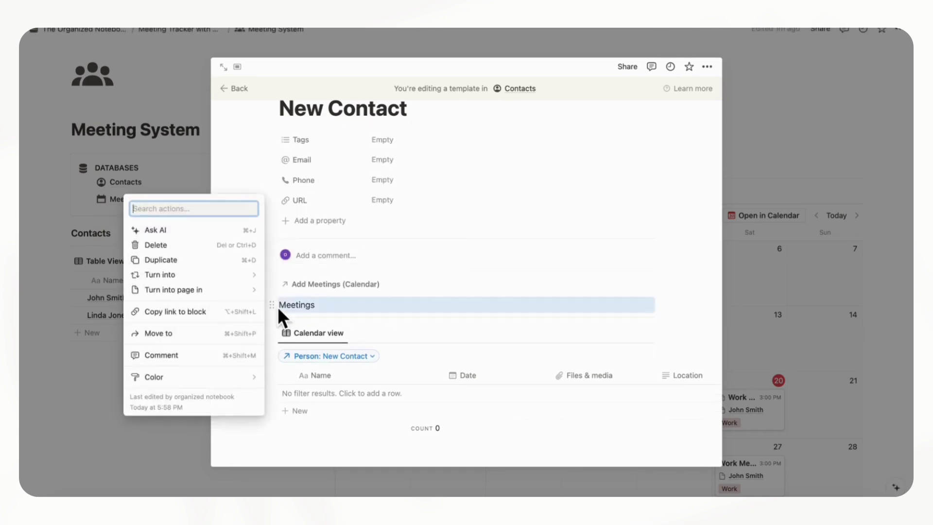
mouse_move(224, 279)
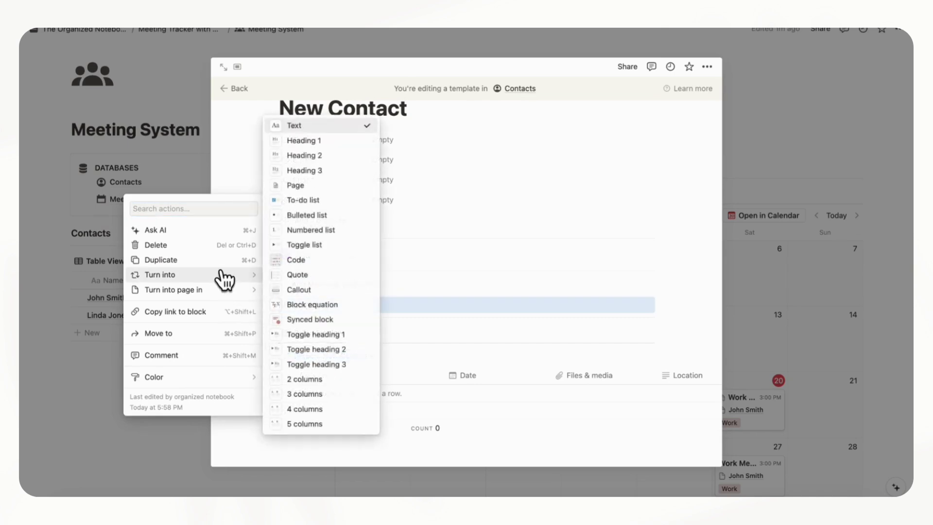
click(334, 176)
Review the finished template and go back to the Meeting System page
scroll(423, 304, down, 1)
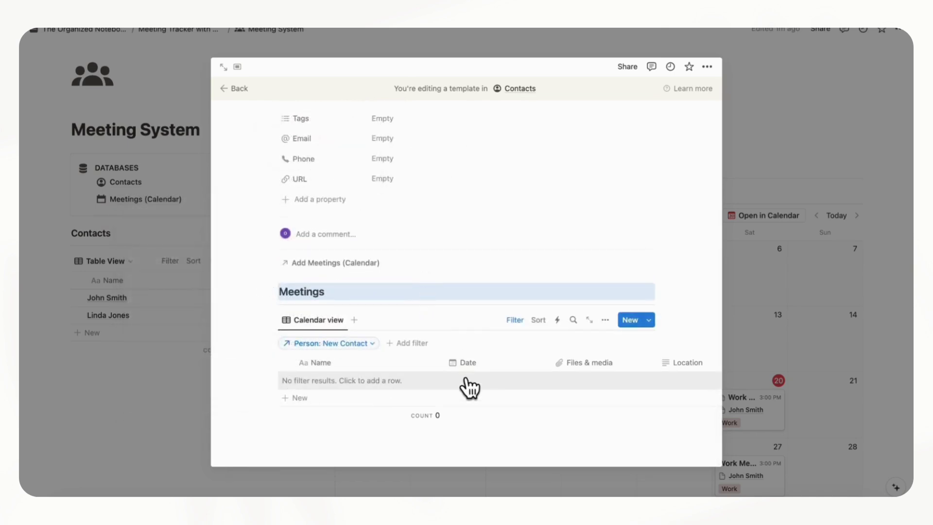
scroll(387, 402, right, 4)
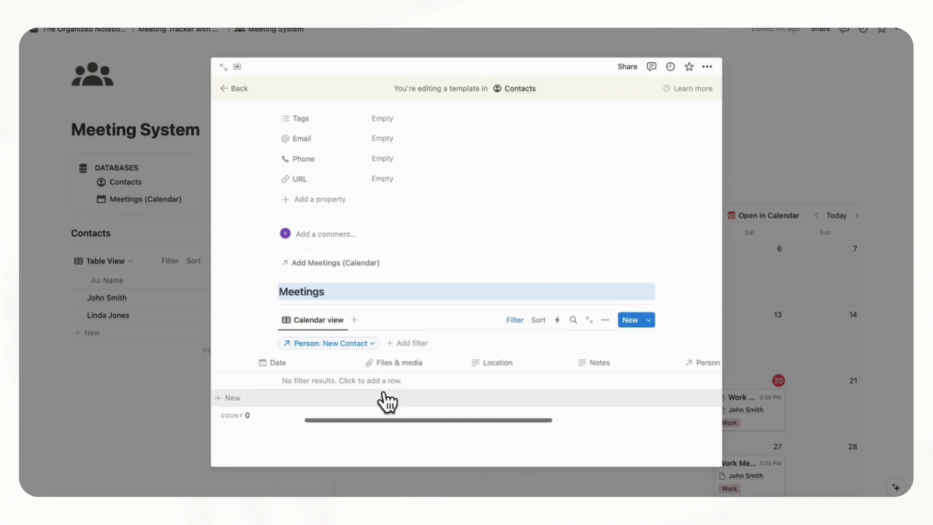
scroll(388, 403, left, 4)
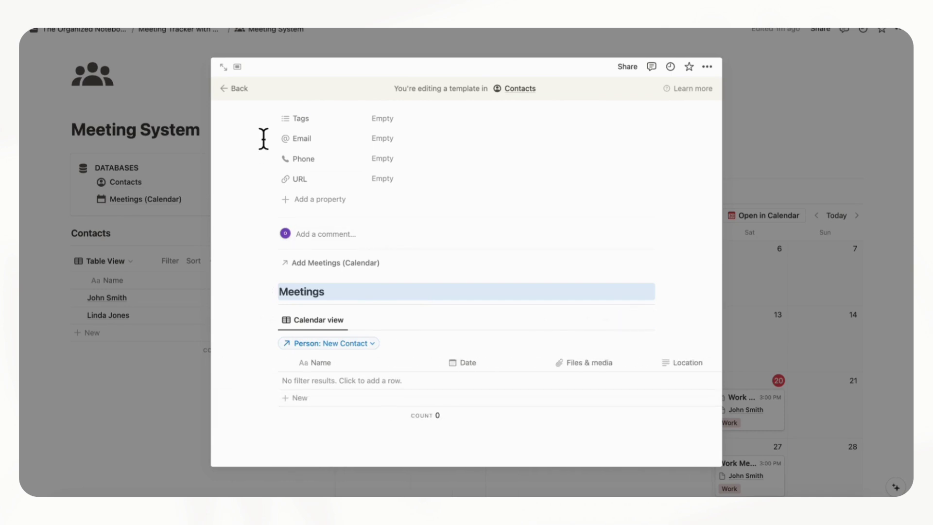
click(235, 89)
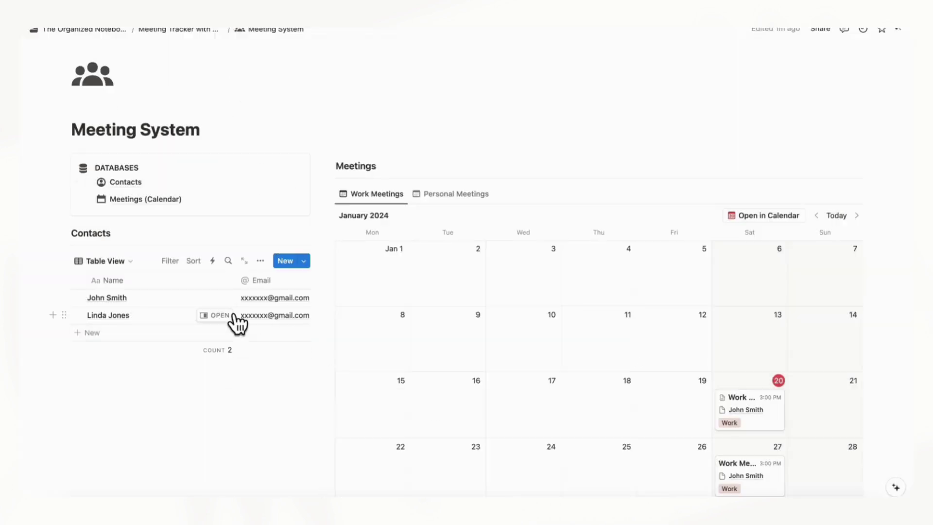
Narrow the contacts column and apply the New Contact template to the first contact
drag(327, 295, 246, 301)
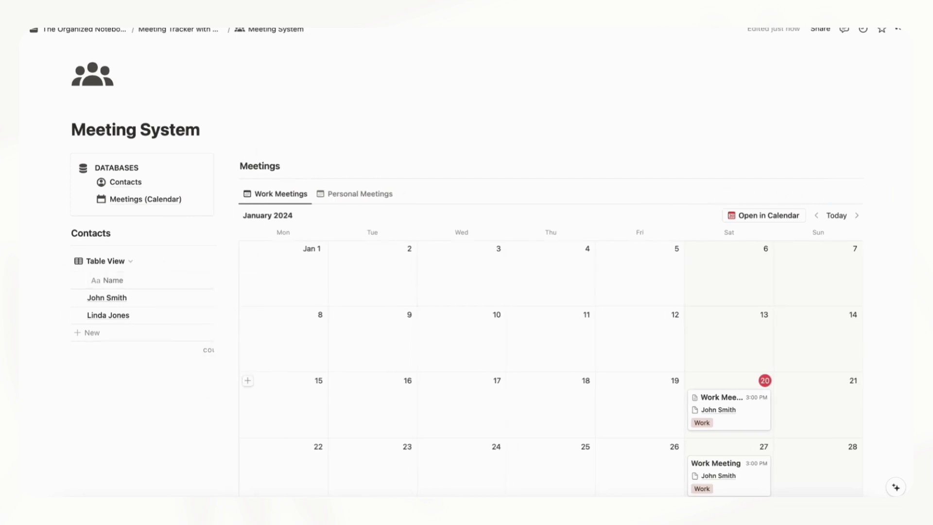
click(190, 297)
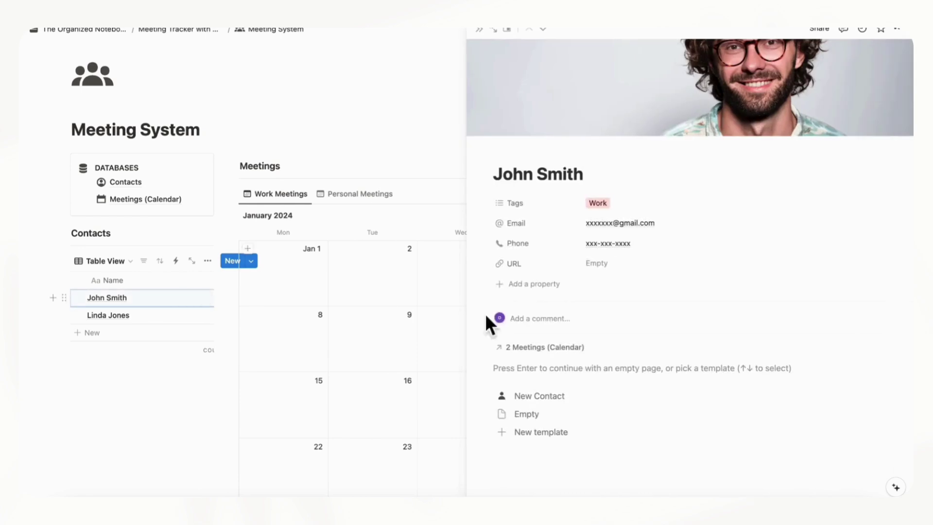
click(551, 400)
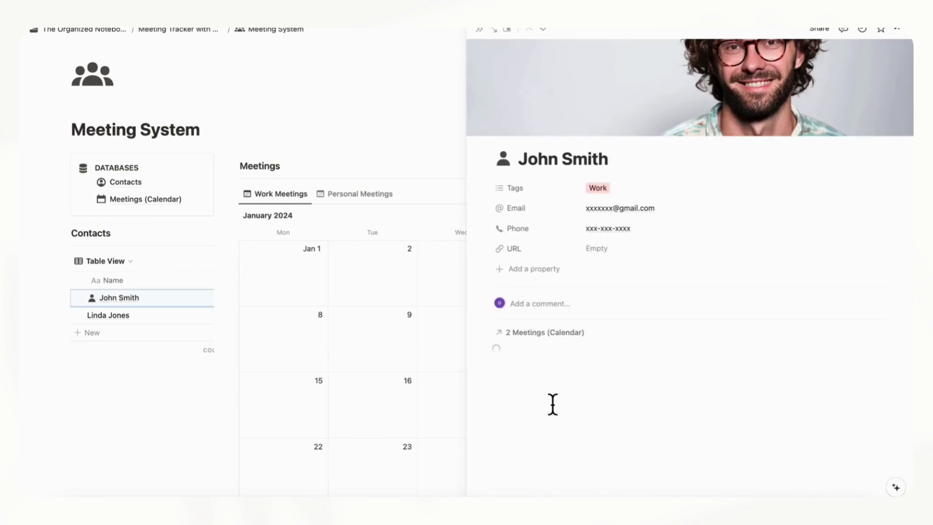
Review the first contact's two Work Meetings, then close it and open the second contact's page
scroll(553, 405, down, 1)
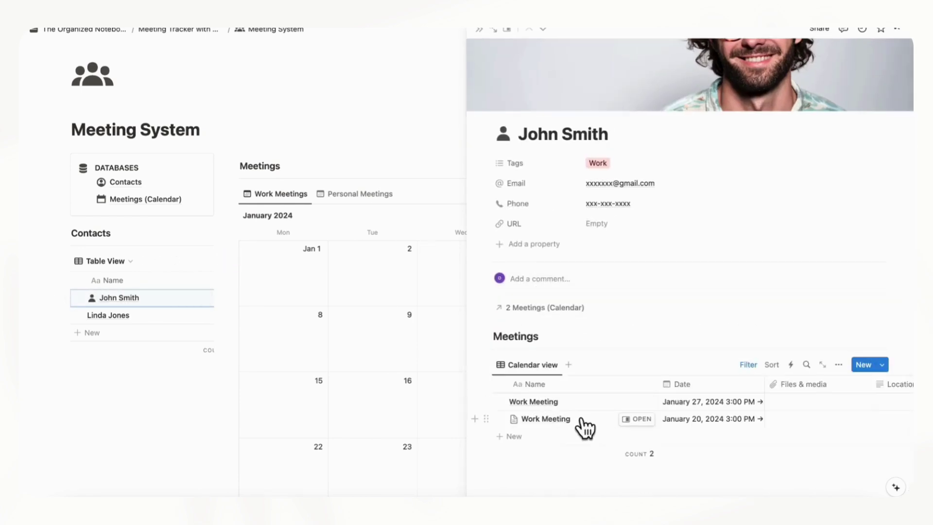
scroll(623, 425, right, 3)
scroll(627, 423, left, 3)
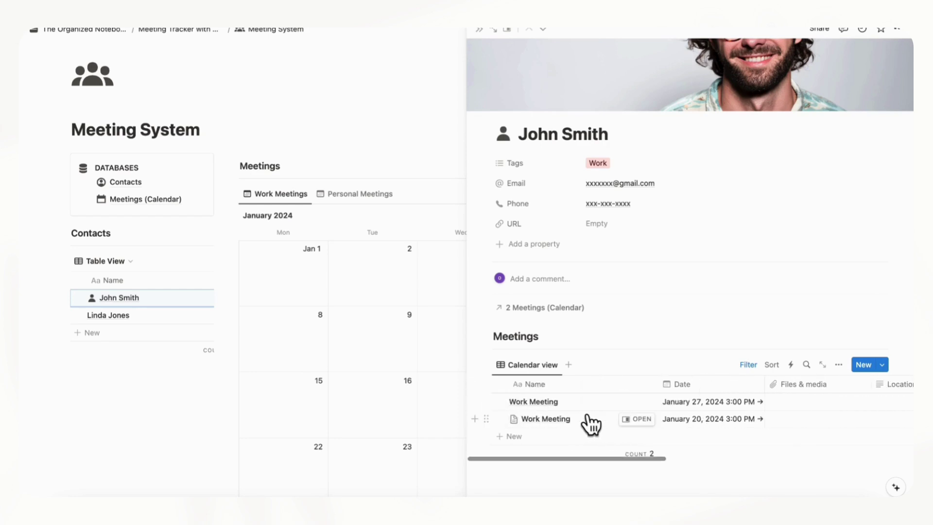
scroll(590, 425, right, 4)
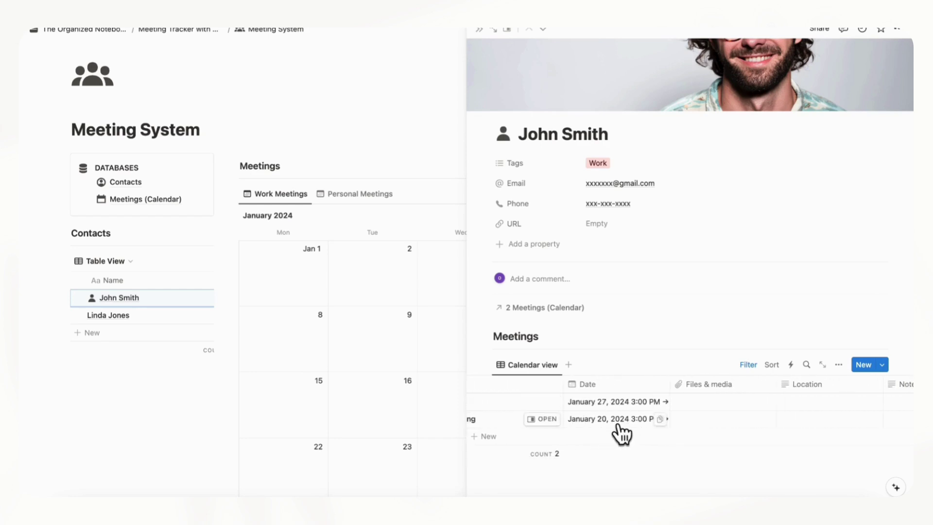
scroll(605, 431, left, 3)
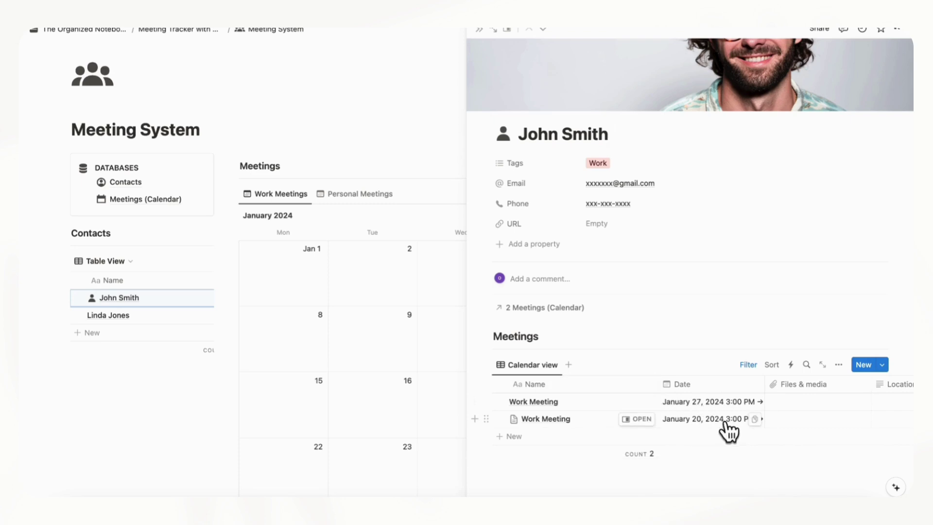
scroll(716, 435, right, 5)
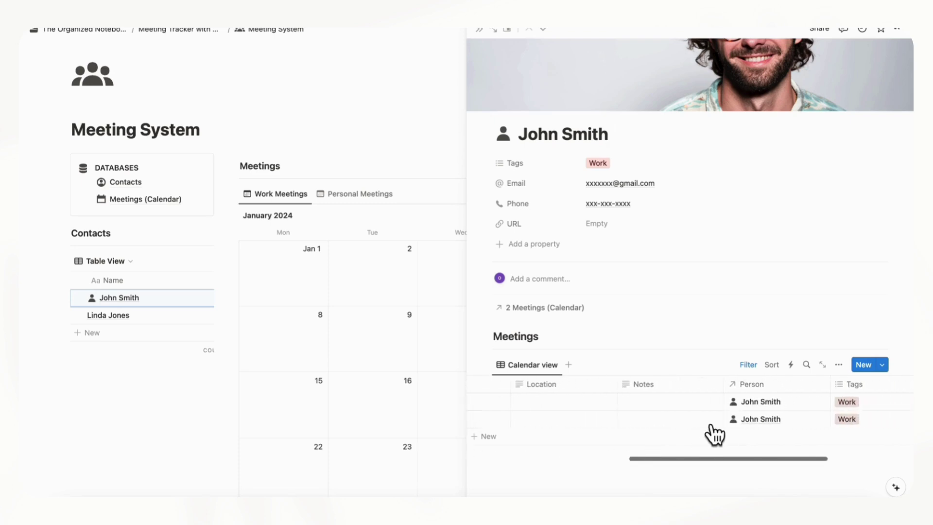
scroll(715, 435, left, 5)
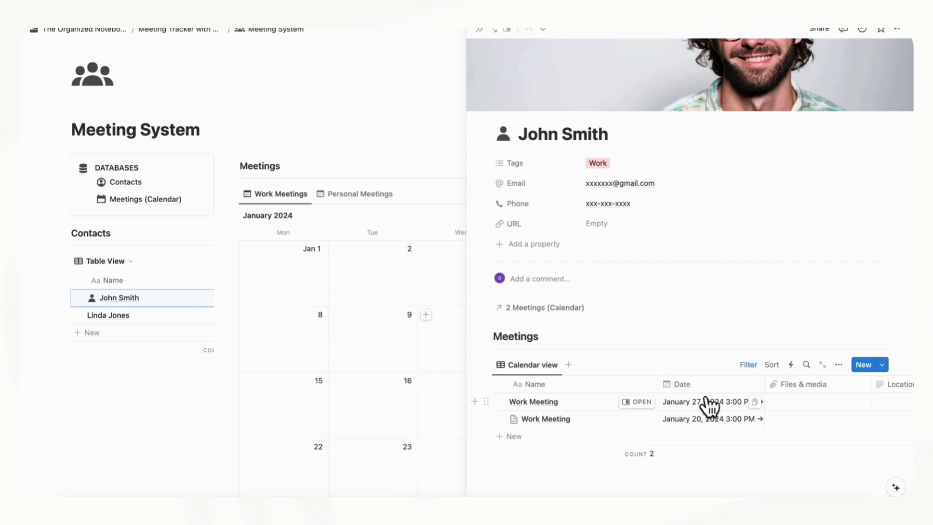
scroll(713, 408, right, 3)
scroll(717, 411, right, 4)
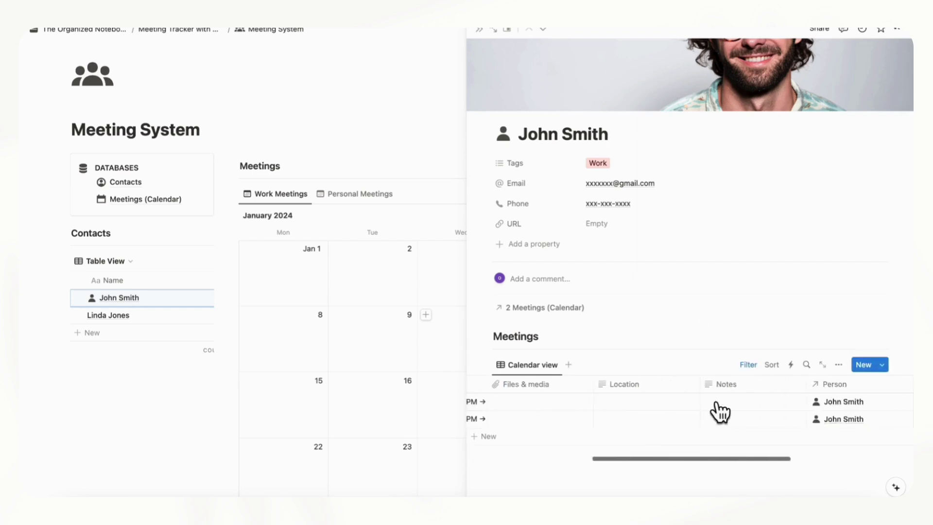
scroll(715, 411, left, 6)
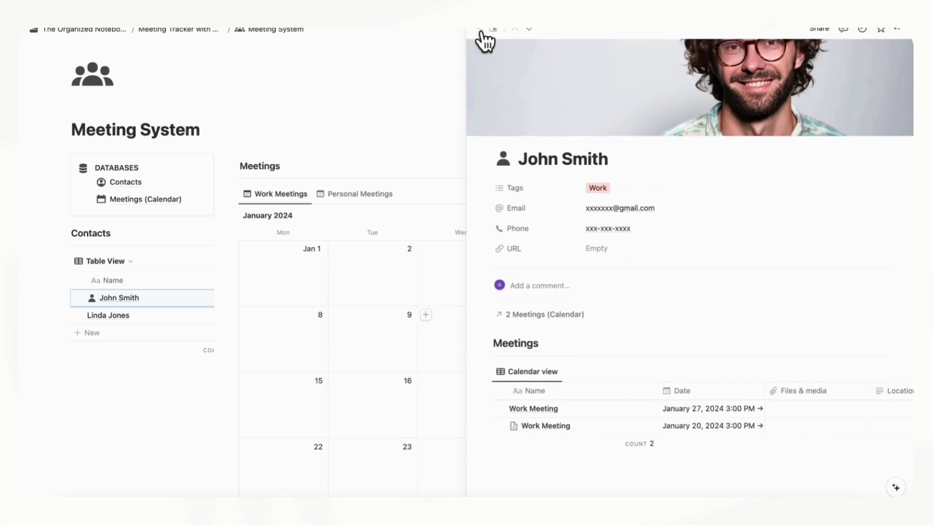
click(479, 29)
click(194, 316)
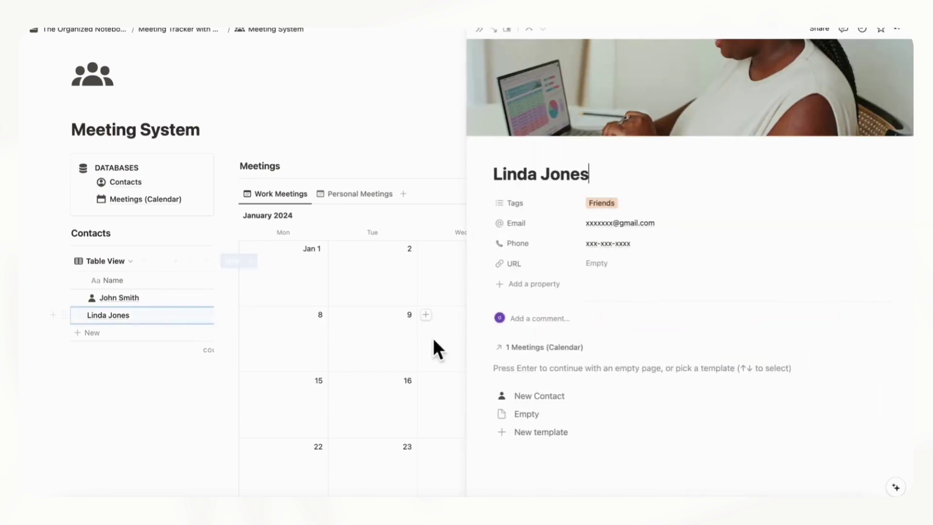
Apply New Contact to the second contact and make it the default template for all Contacts views
click(538, 396)
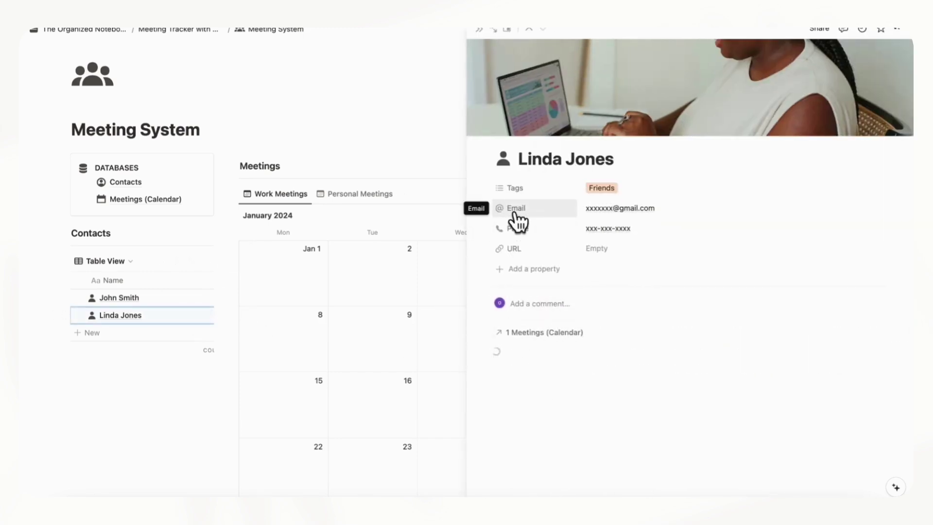
click(479, 30)
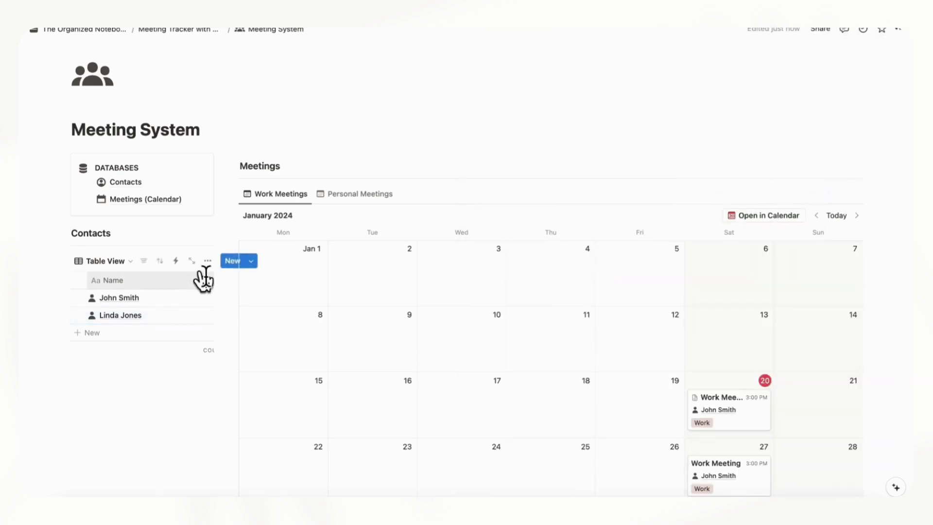
drag(226, 250, 334, 258)
click(303, 262)
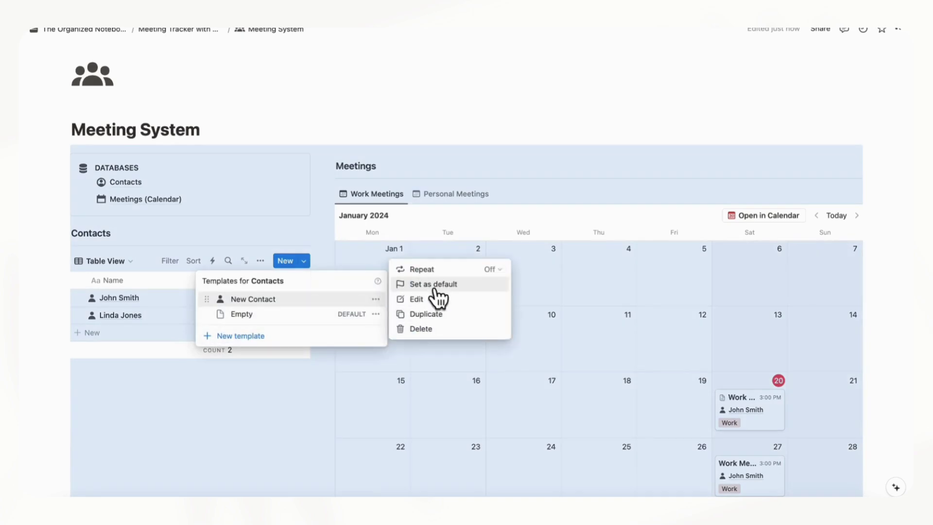
click(436, 285)
click(470, 264)
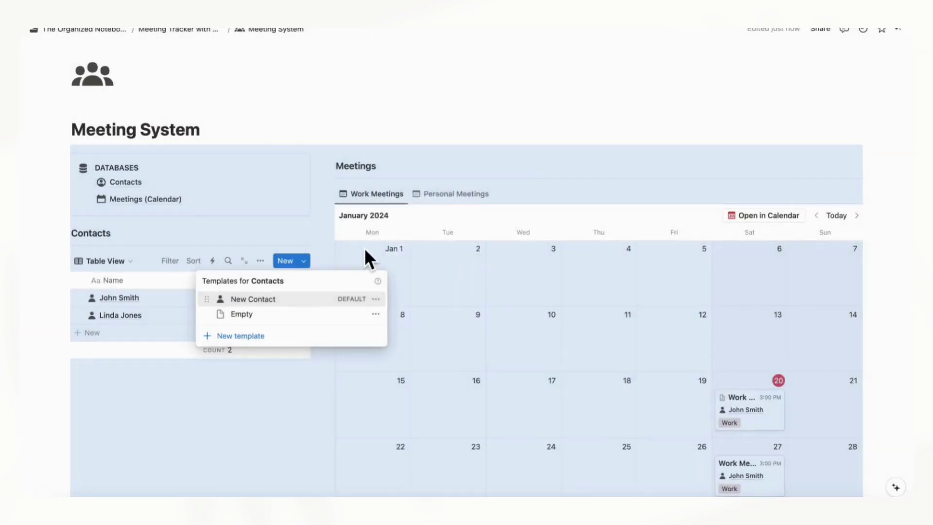
click(342, 133)
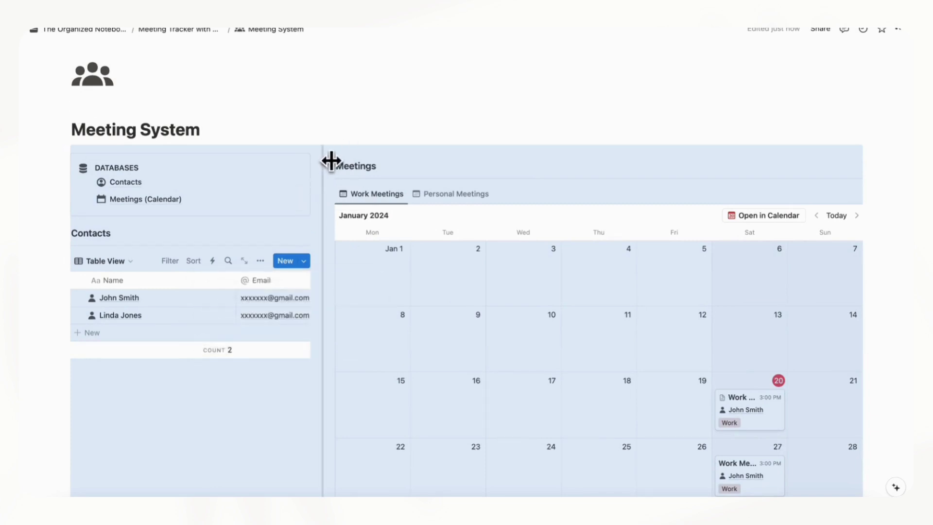
Narrow the contacts column, check the meeting templates, and switch to the Personal Meetings view
click(310, 159)
drag(321, 160, 243, 165)
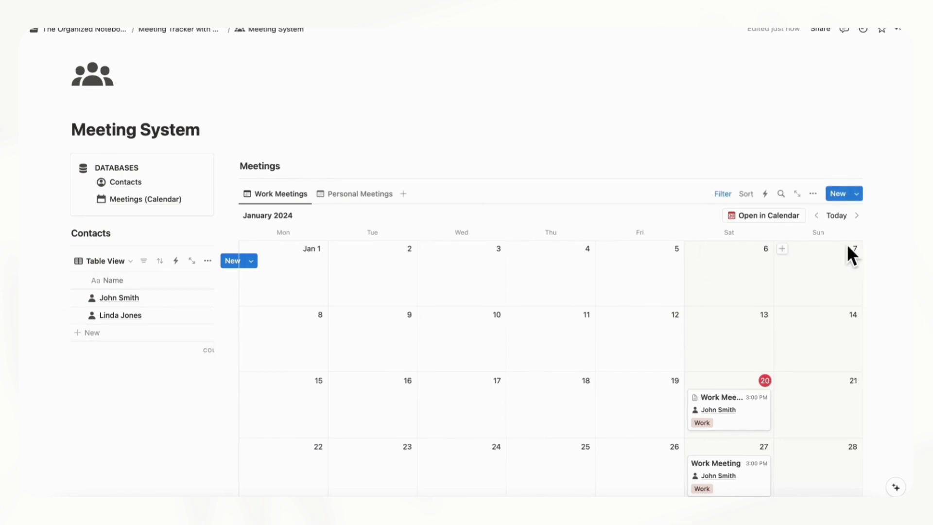
click(858, 194)
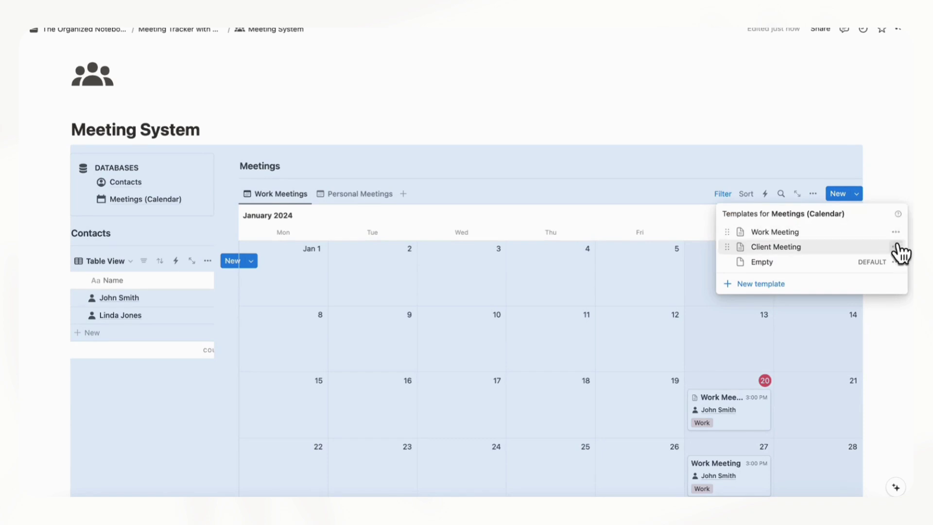
click(895, 321)
click(485, 177)
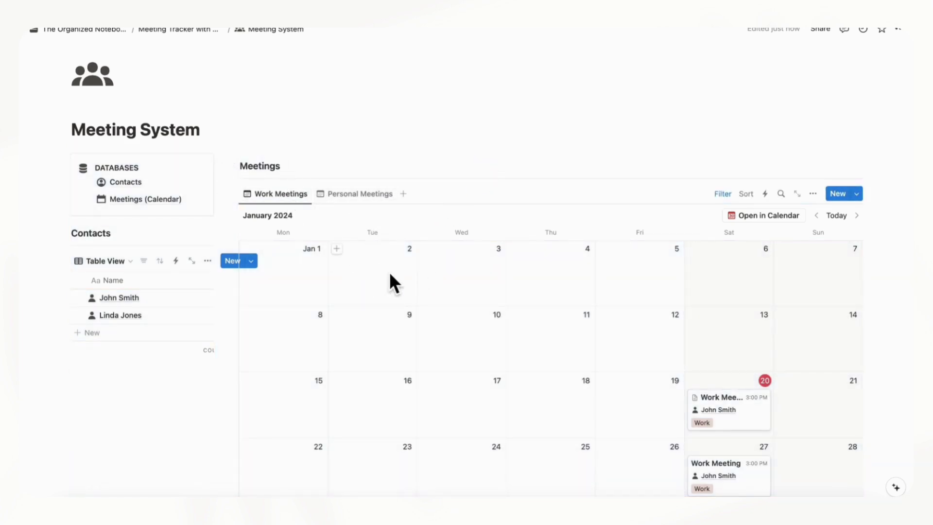
scroll(437, 280, down, 5)
scroll(494, 275, up, 1)
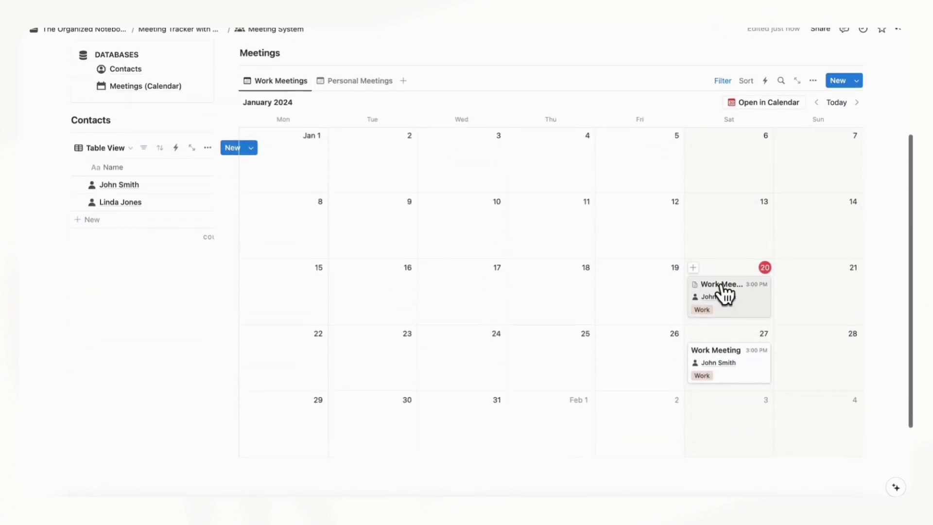
click(362, 82)
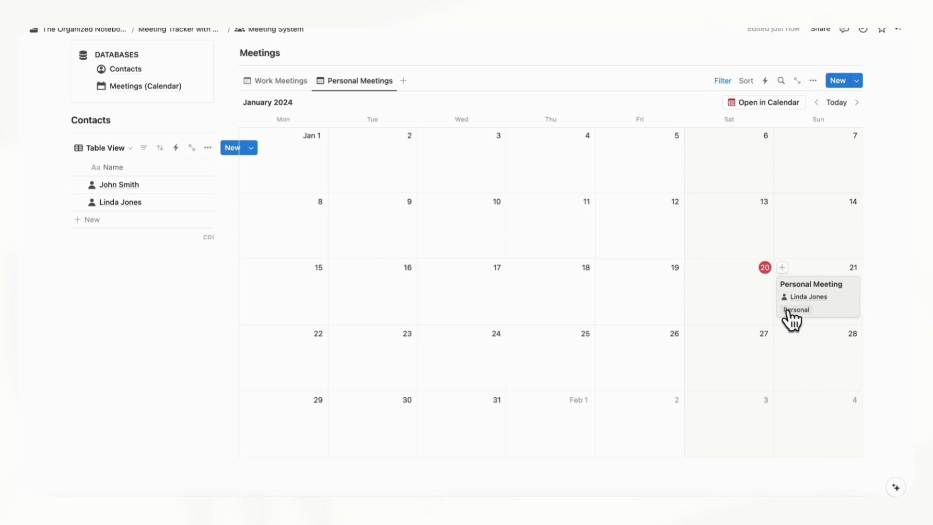
Duplicate the Personal Meetings view and rename the copy 'View All'
click(374, 81)
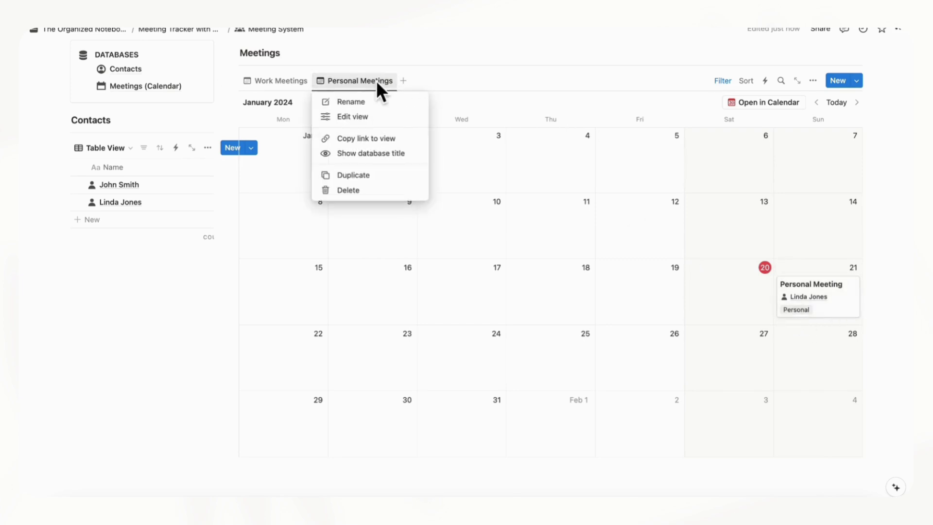
click(383, 176)
triple_click(760, 125)
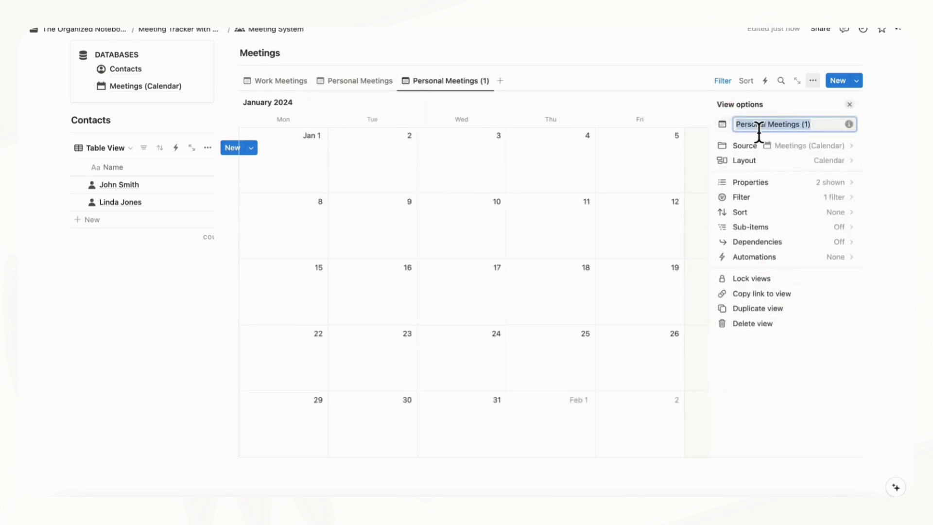
text(View All)
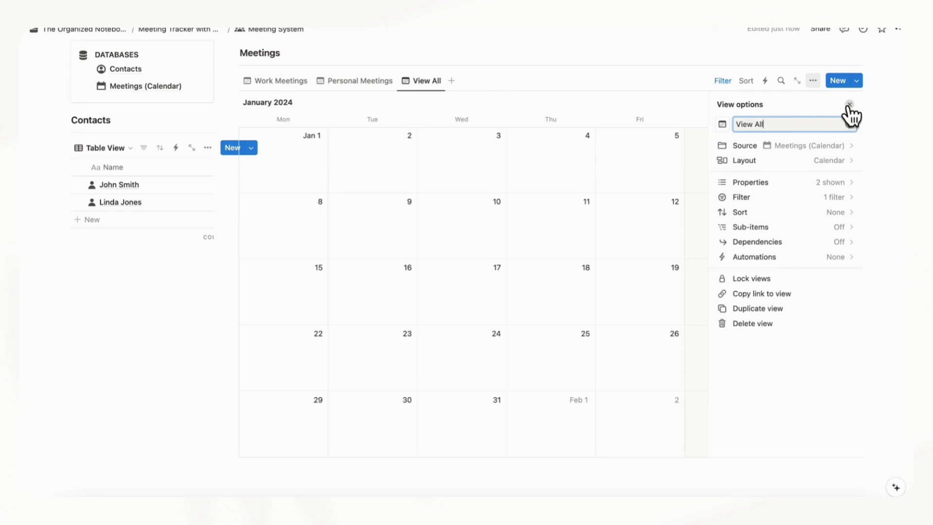
click(849, 105)
Remove the Personal tag filter from View All and save it for everyone
click(724, 82)
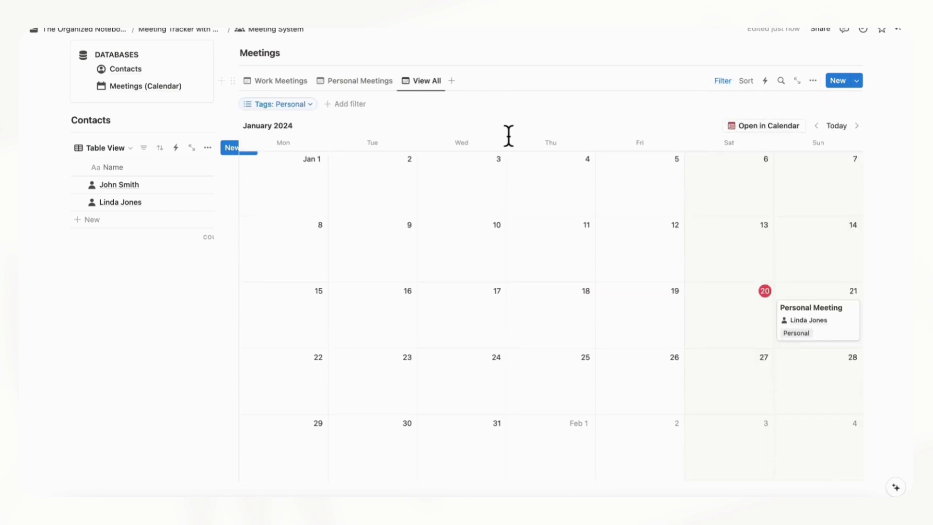
click(298, 107)
click(221, 175)
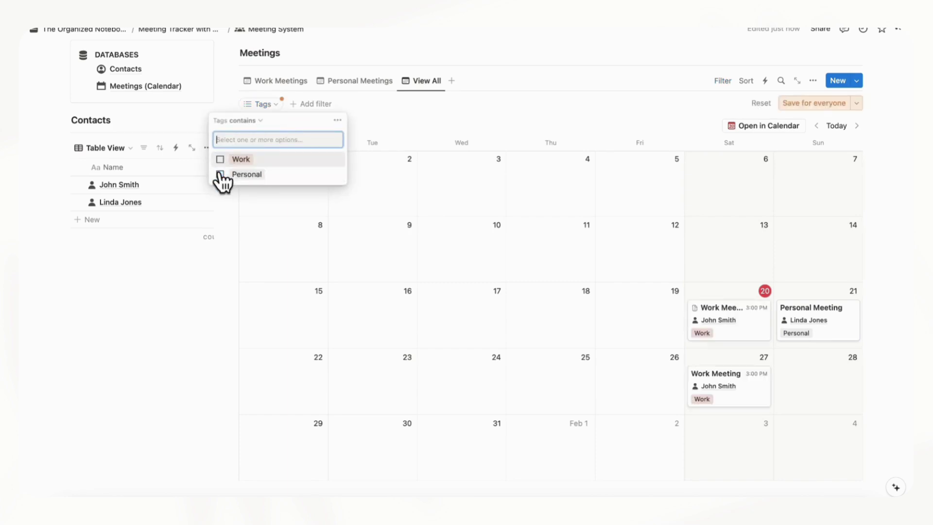
click(814, 103)
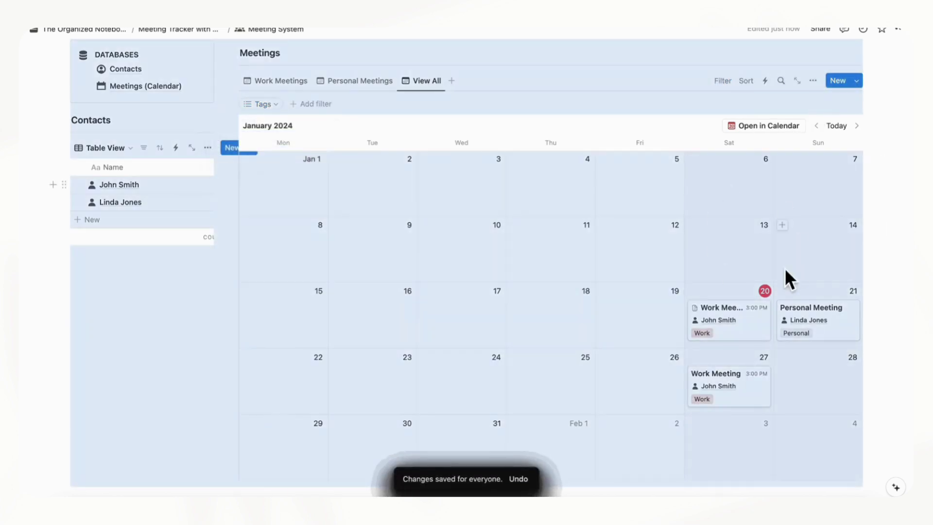
Switch to Work Meetings and open that view in Notion Calendar
click(907, 231)
scroll(906, 234, up, 2)
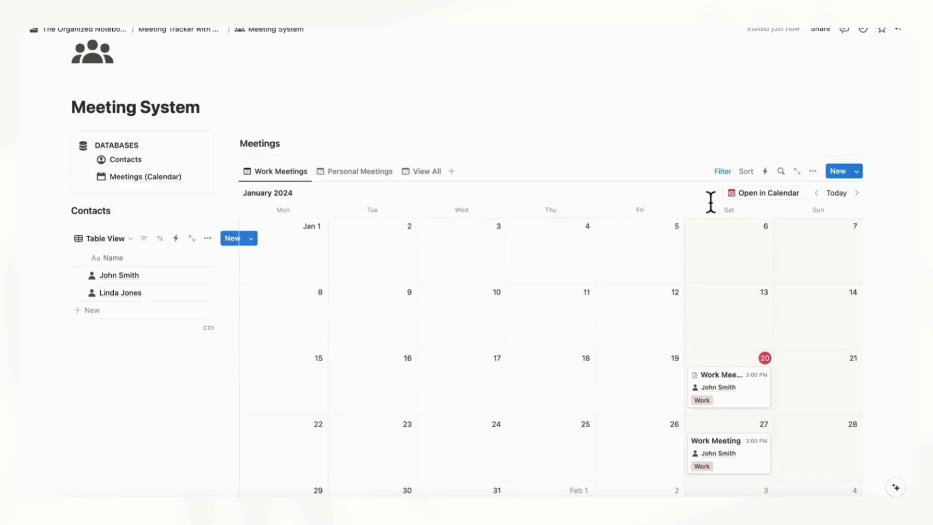
click(765, 197)
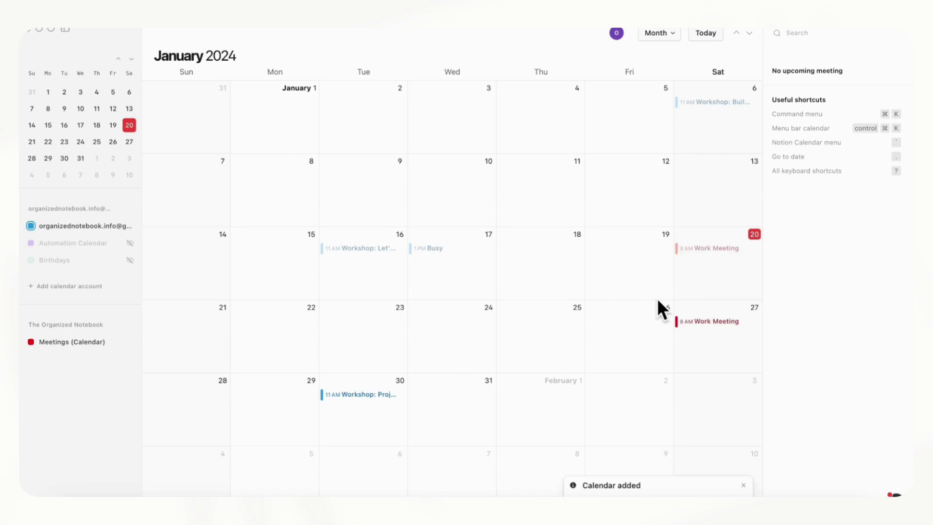
Inspect the Work Meetings on January 20 and January 27 in Notion Calendar
click(705, 250)
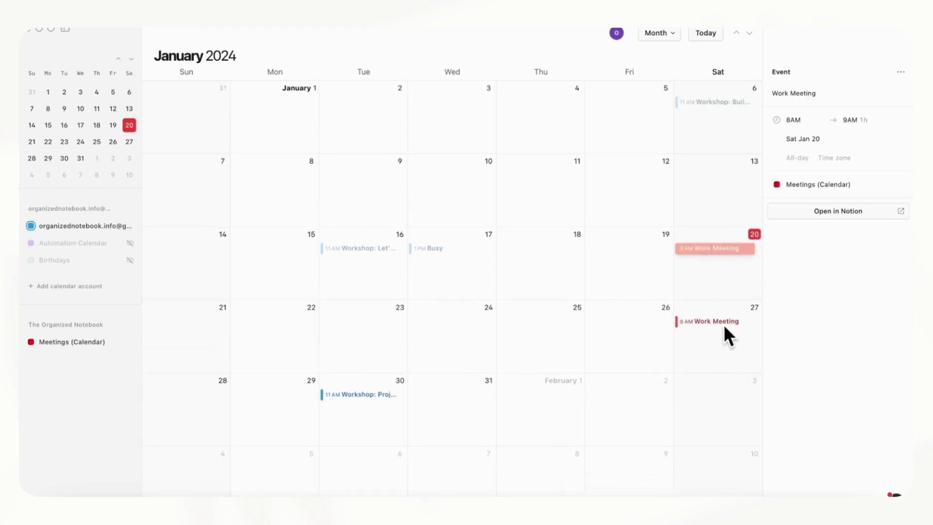
click(724, 324)
click(723, 249)
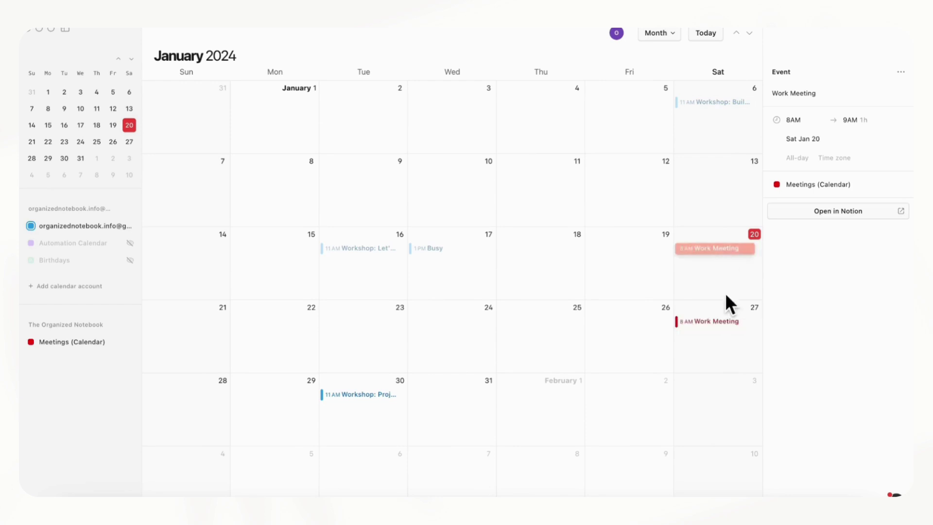
click(728, 323)
Back in Notion, open the Personal Meetings view in Notion Calendar as well
click(806, 515)
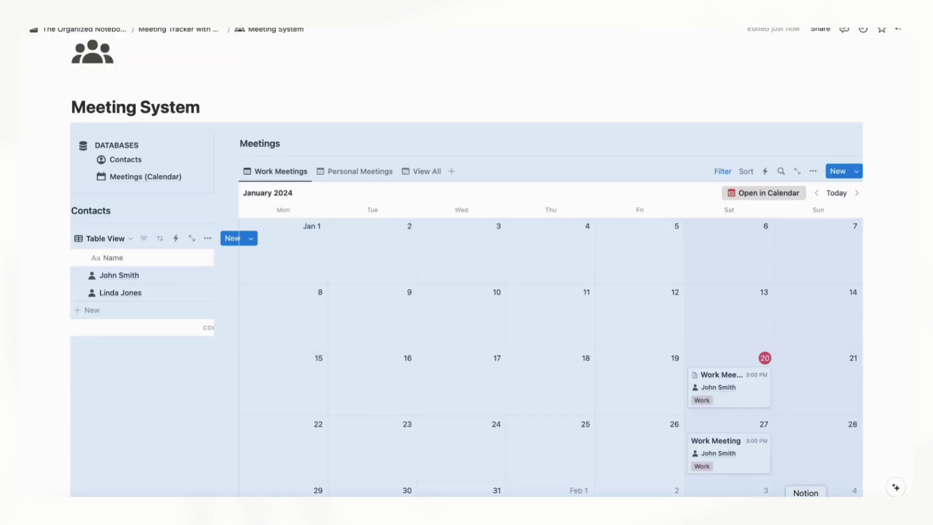
click(362, 173)
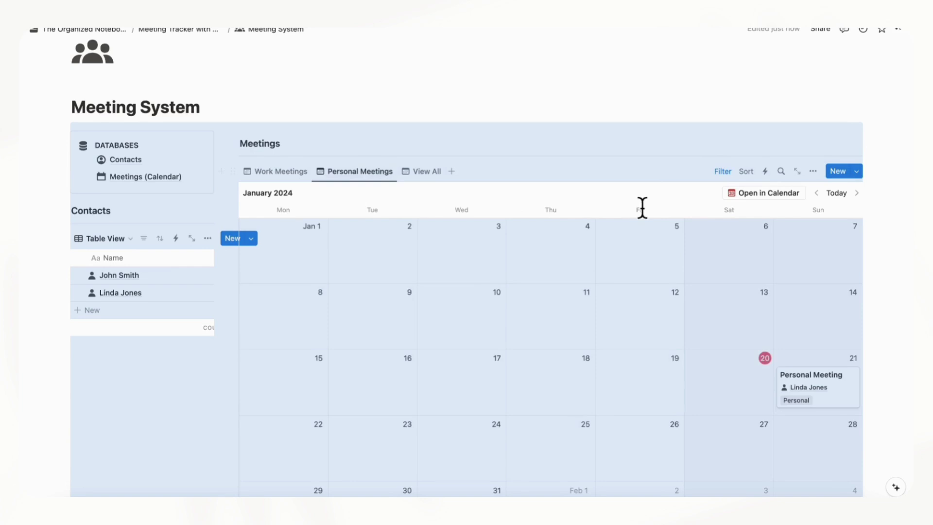
click(761, 194)
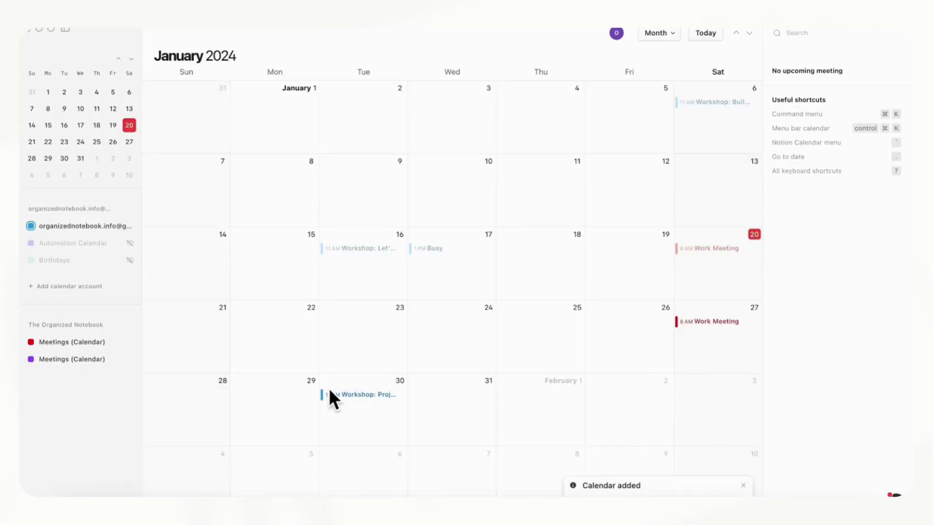
Check the settings of the purple Personal and red Work Meetings calendars
click(58, 360)
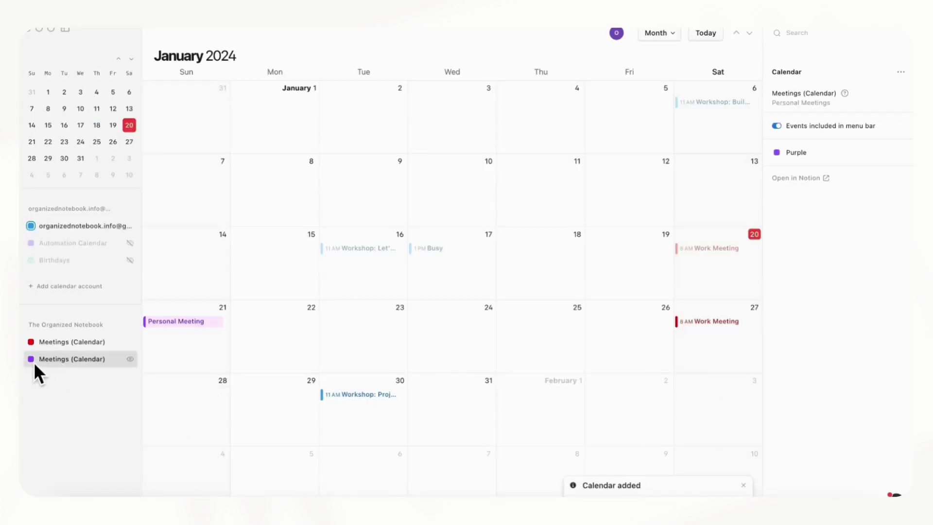
click(61, 346)
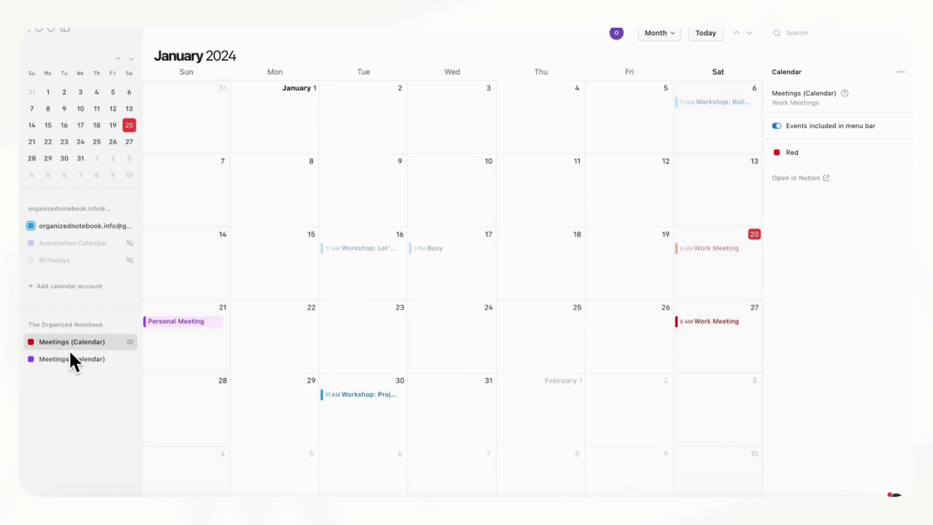
click(79, 360)
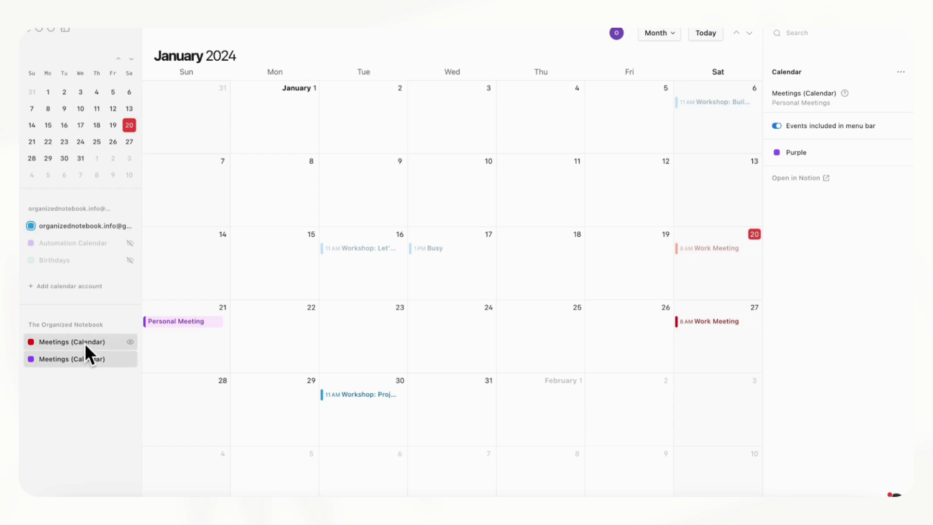
click(83, 344)
Toggle the Personal Meetings calendar's visibility off and back on
click(95, 363)
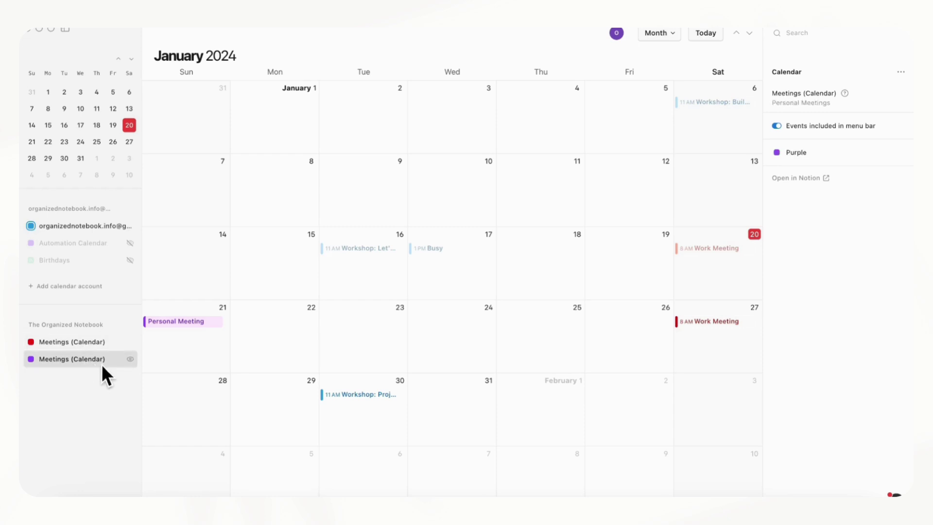
click(130, 359)
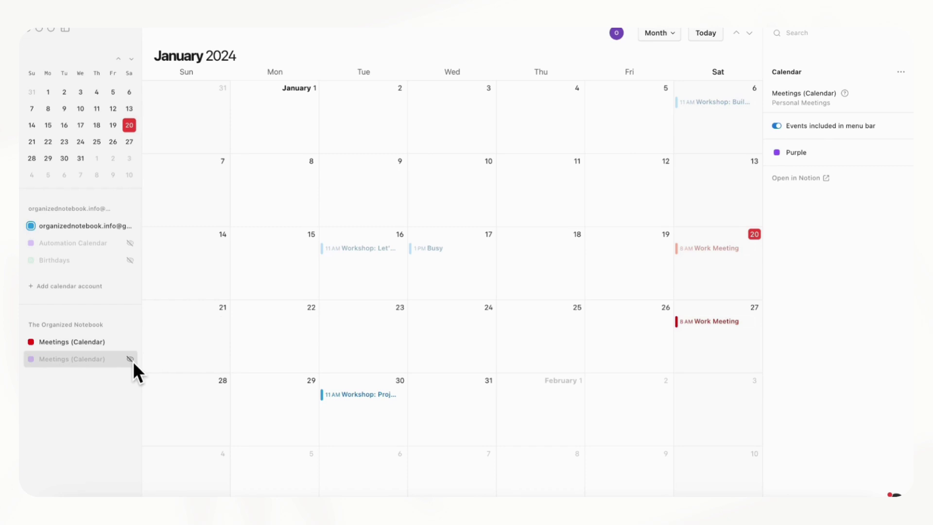
click(131, 360)
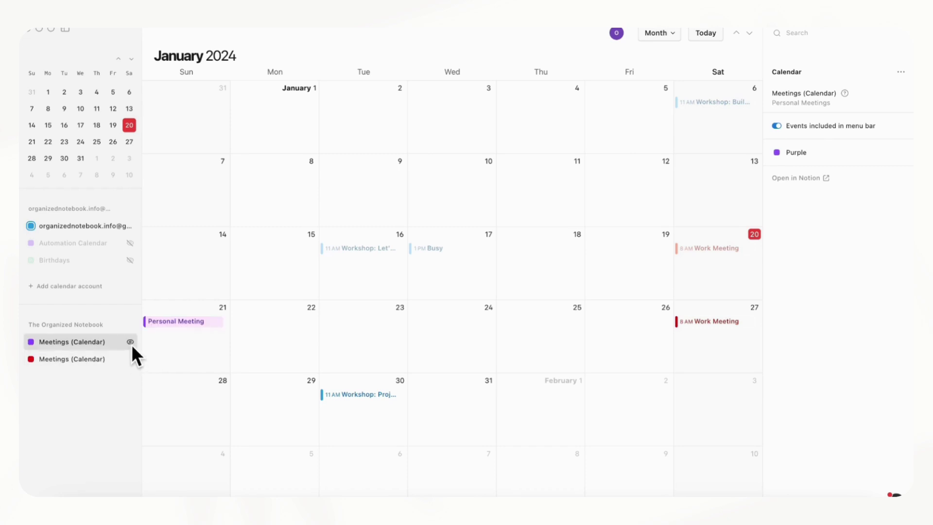
click(131, 344)
click(131, 344)
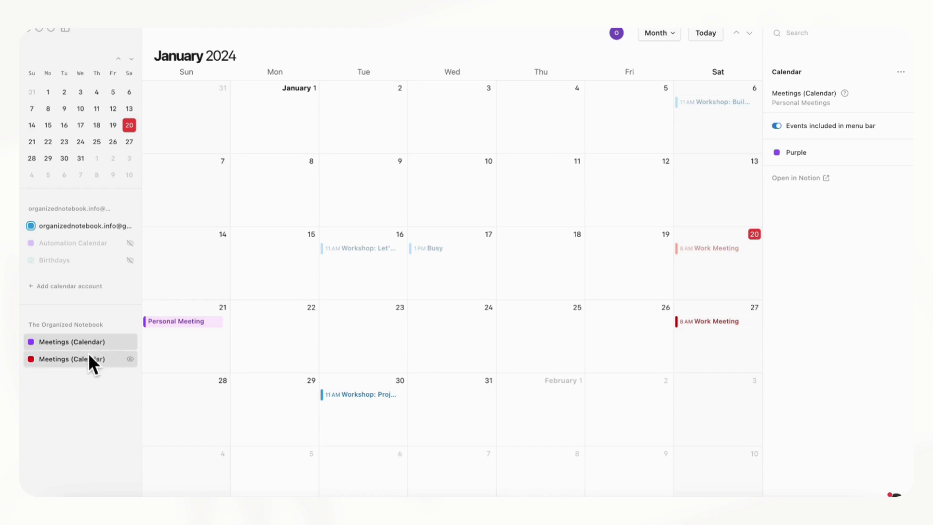
Check the 21st Personal Meeting, make purple the default calendar, and start a January 22 all-day event
click(186, 323)
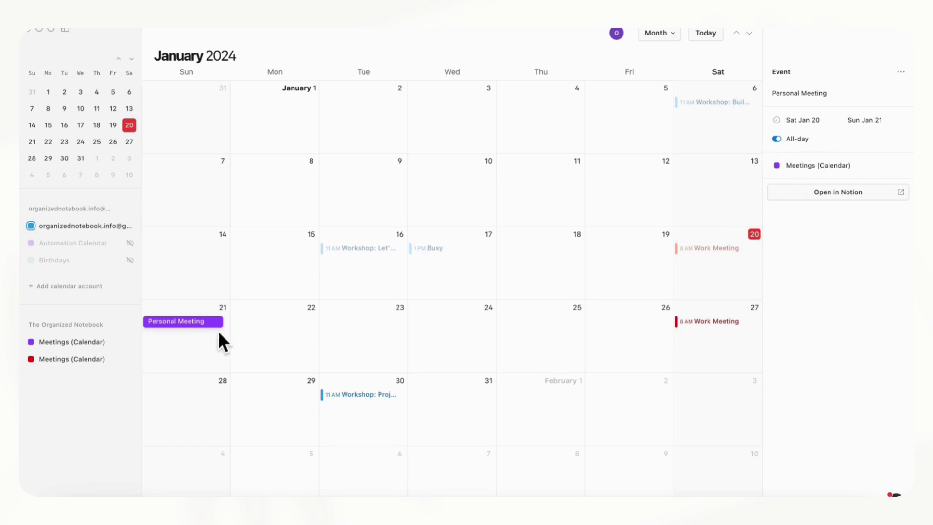
click(255, 330)
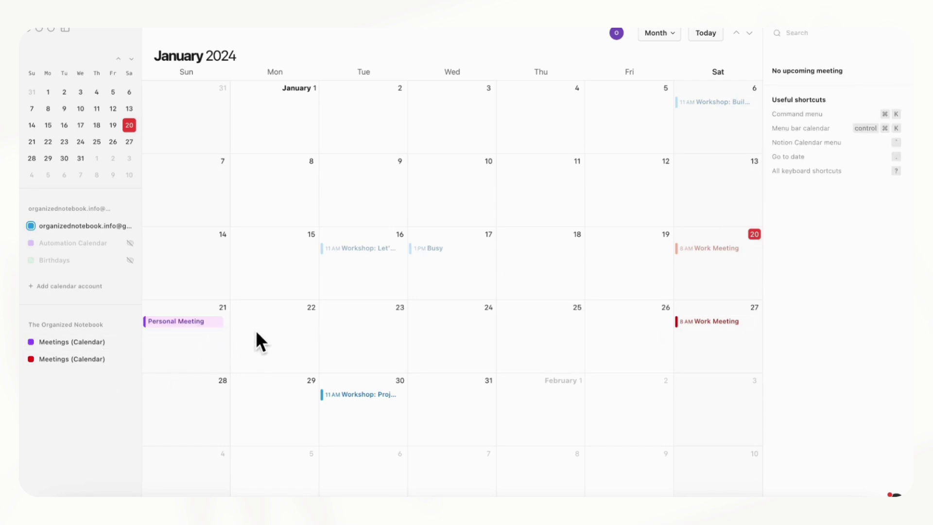
click(33, 344)
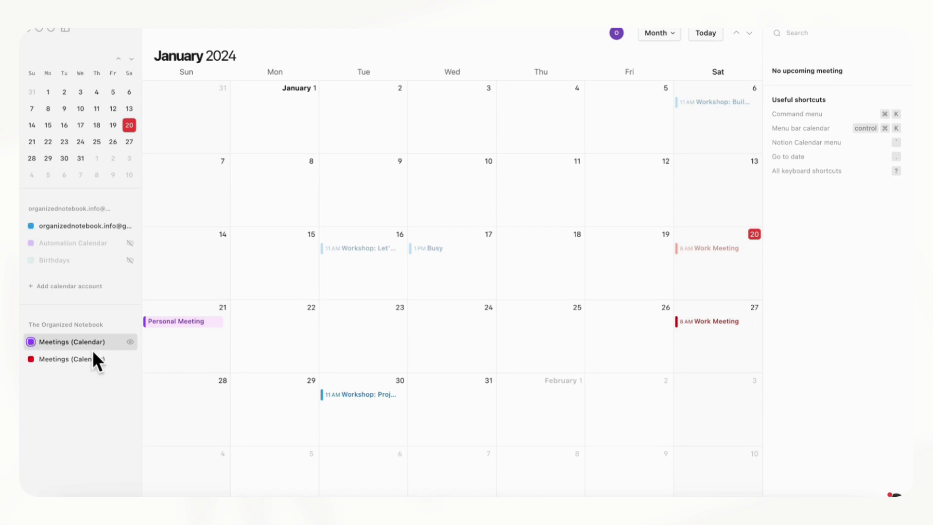
click(246, 327)
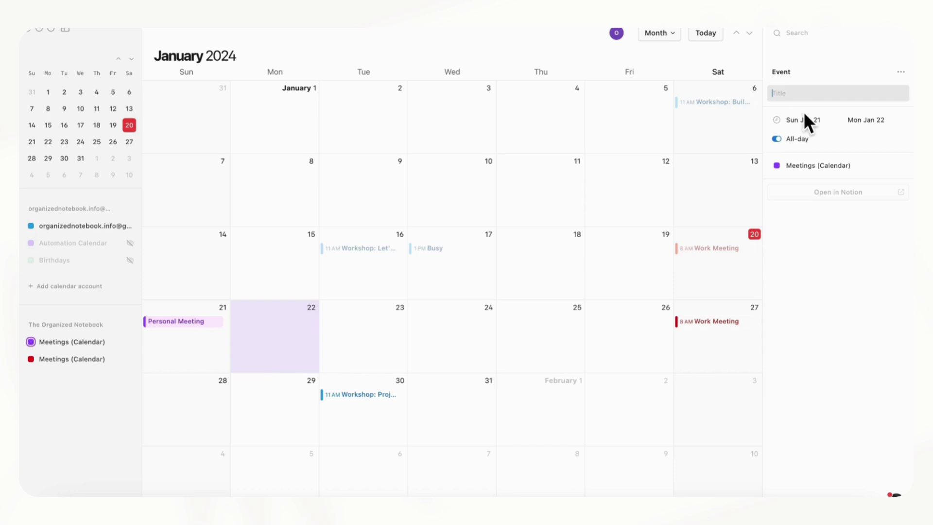
Title the January 22 all-day event 'Personal Meeting' and confirm its page in Notion's Personal Meetings view
text(Personal Meeting)
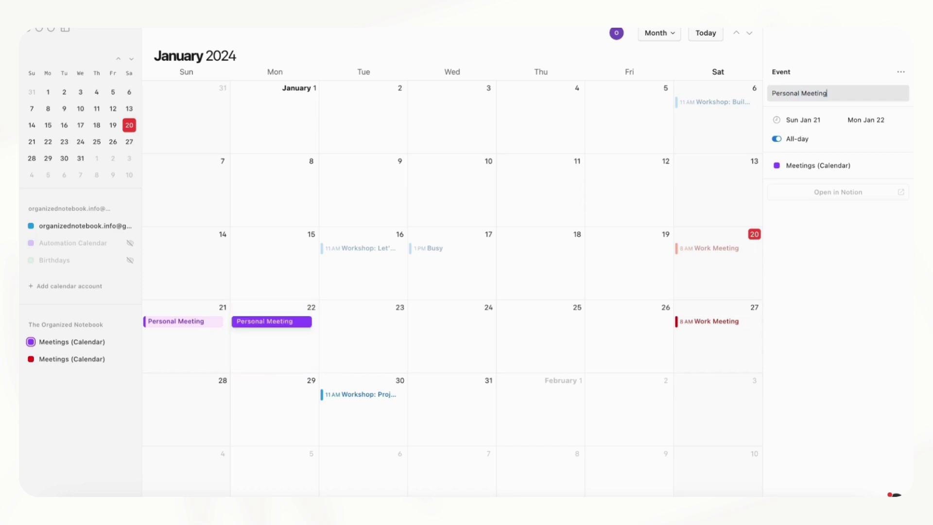
key(Return)
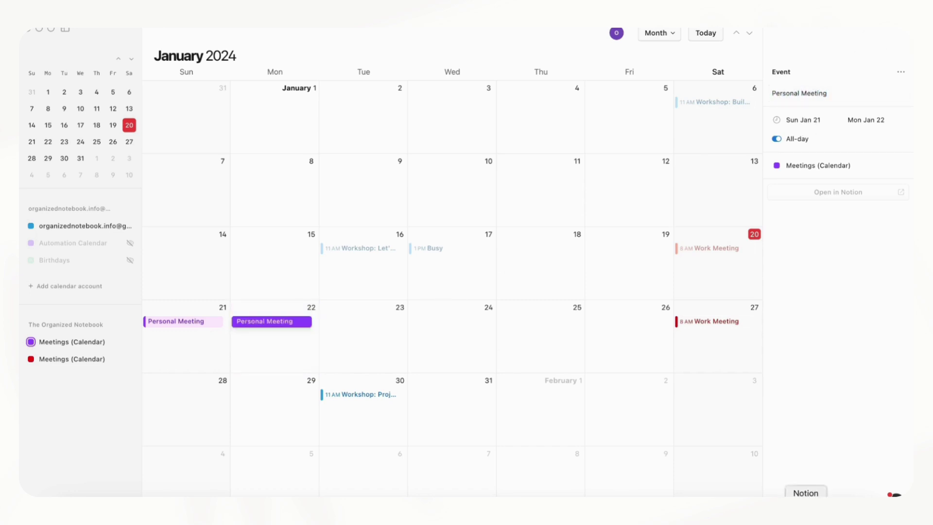
click(806, 510)
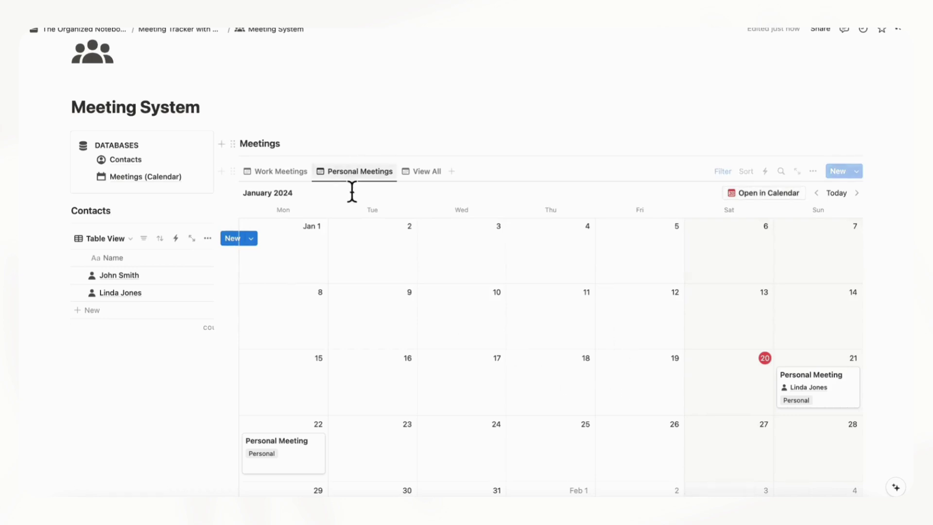
scroll(364, 223, down, 5)
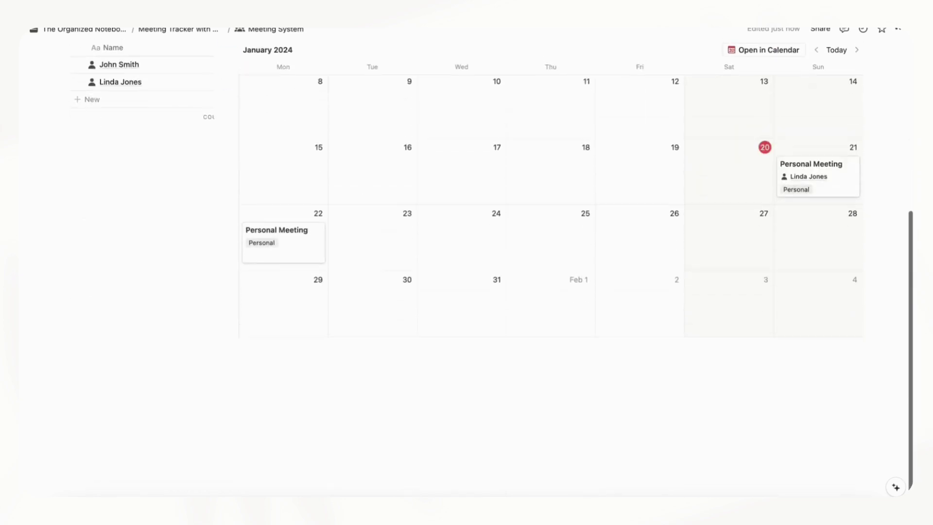
click(298, 257)
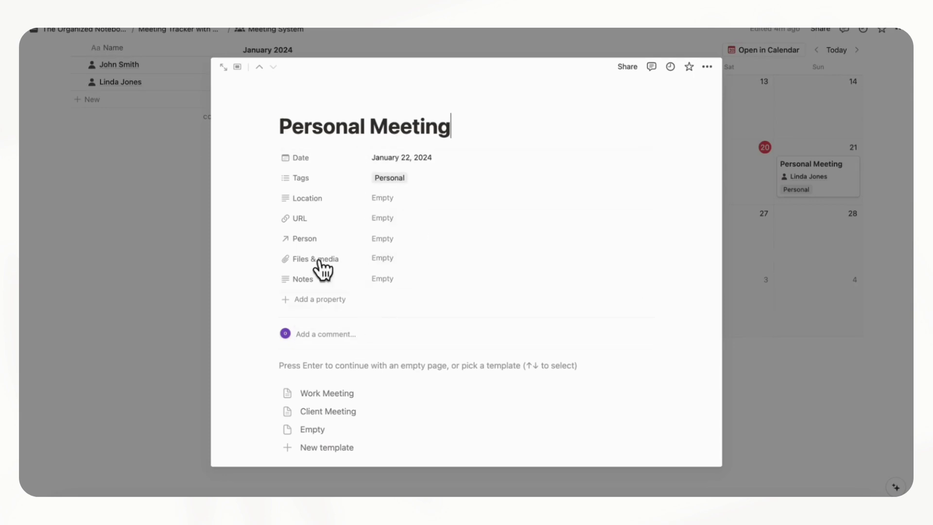
click(768, 513)
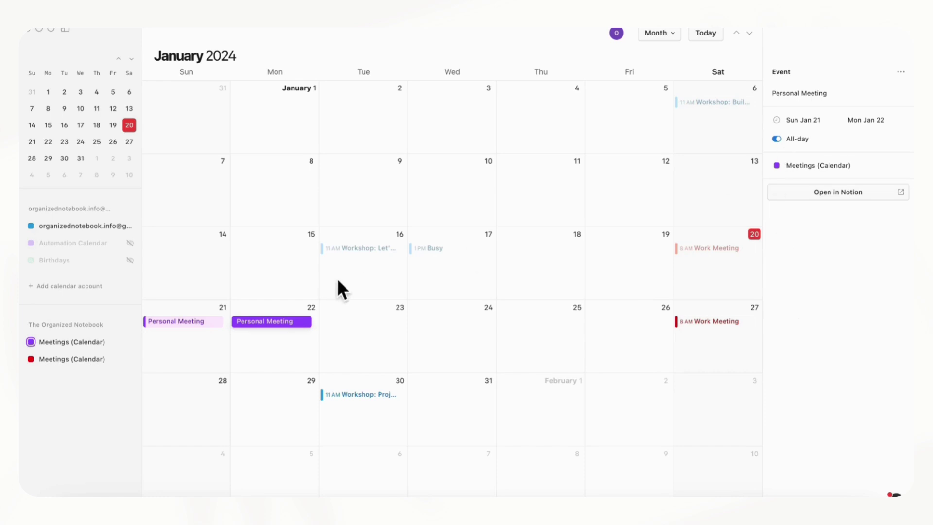
click(90, 346)
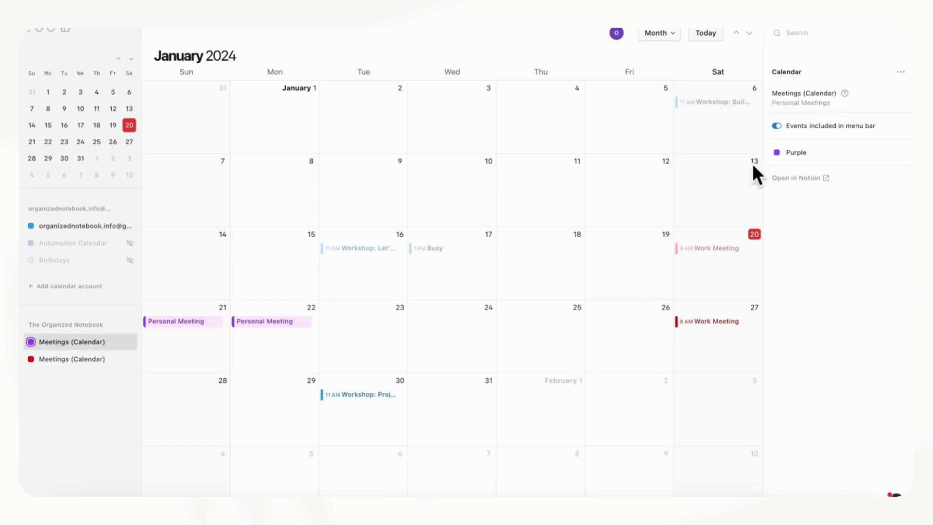